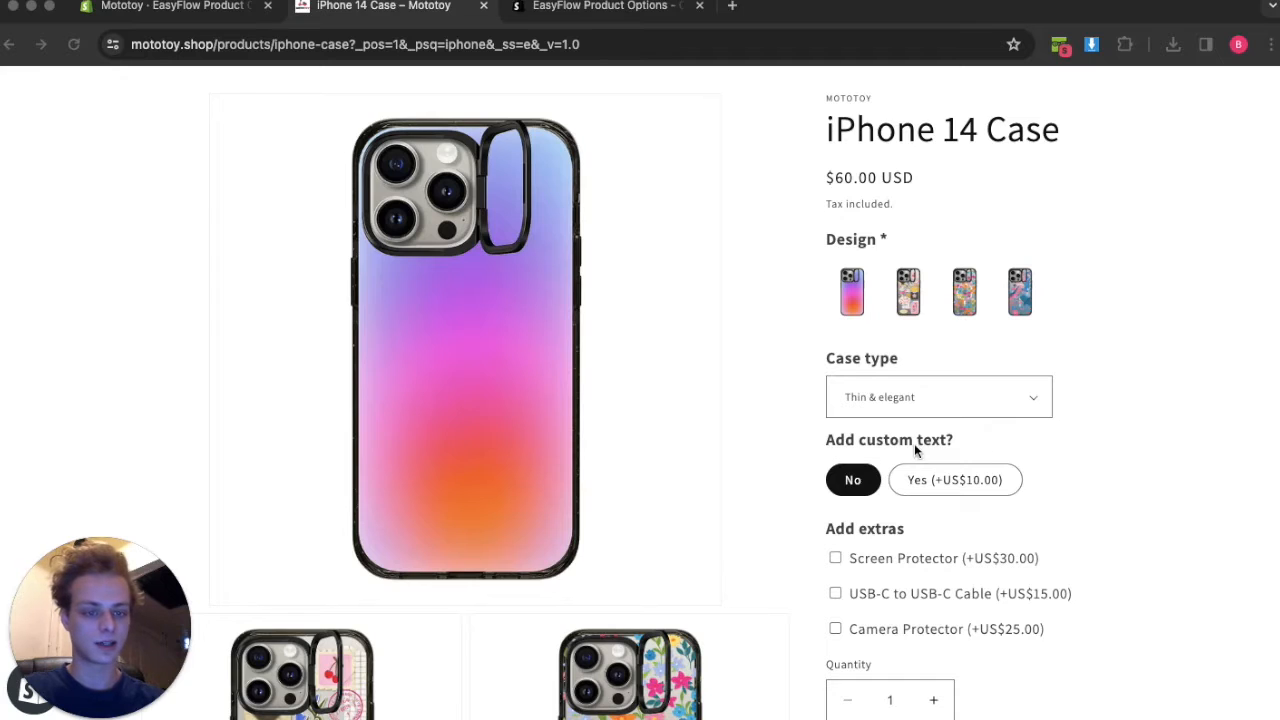
# - Examine the iPhone 14 Case page with custom text set to Yes and the EasyFlow Product Options store listing, closing the listing
pyautogui.click(958, 482)
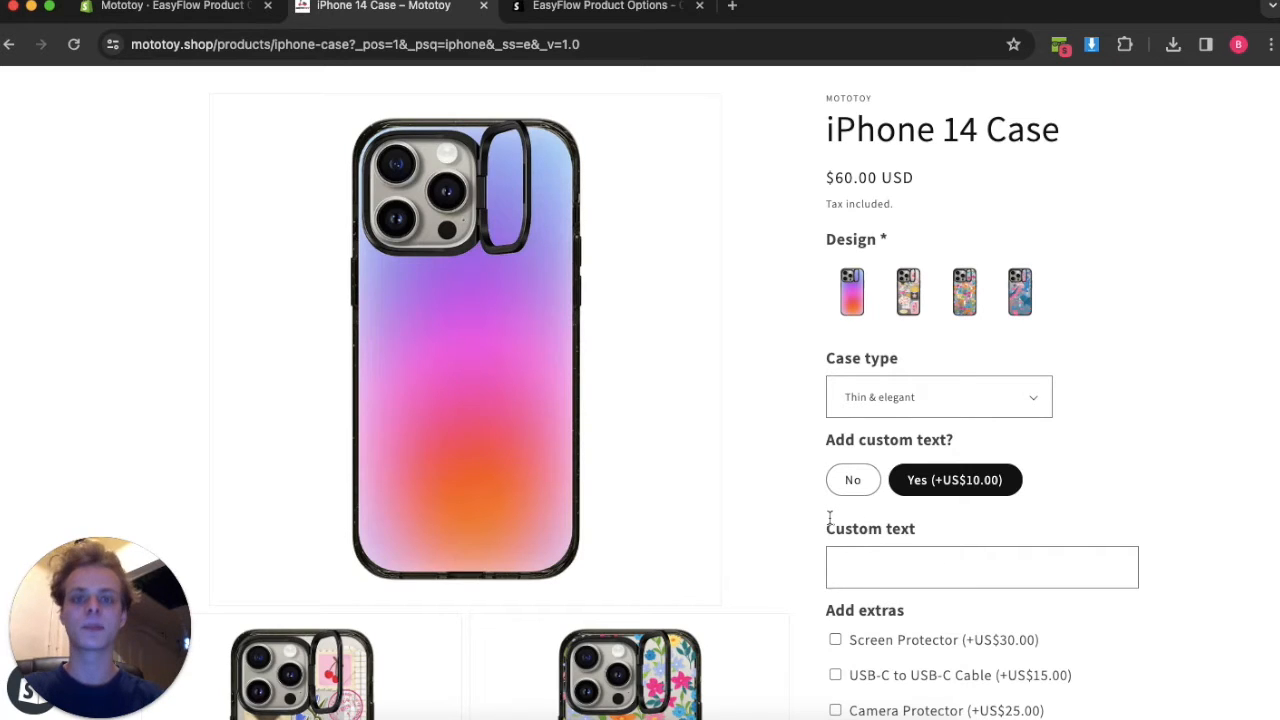
pyautogui.click(570, 8)
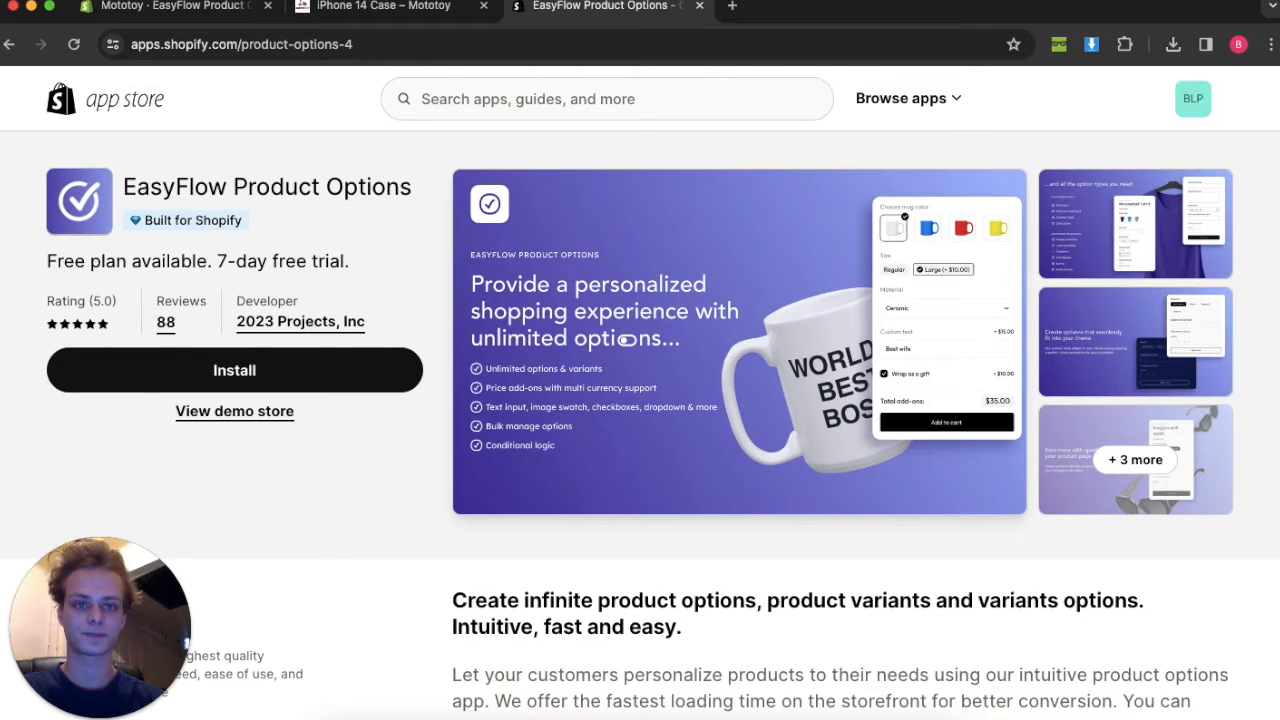
pyautogui.press('super+w')
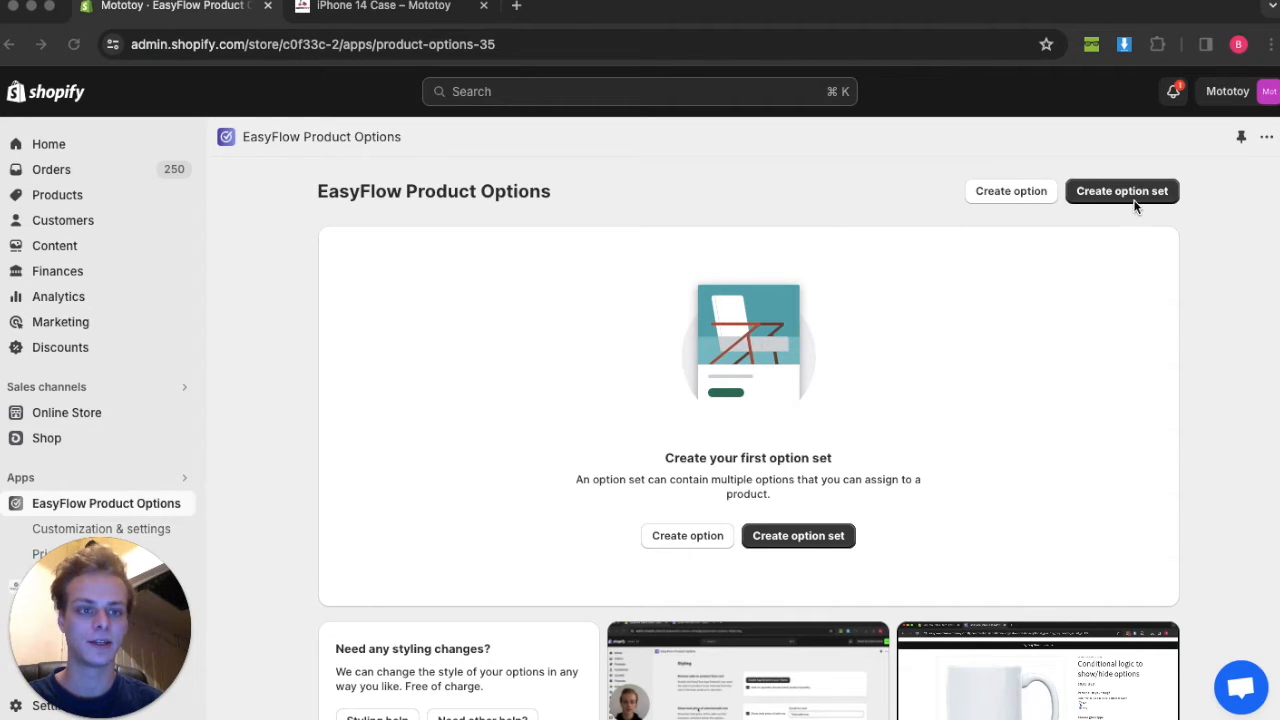
pyautogui.click(802, 448)
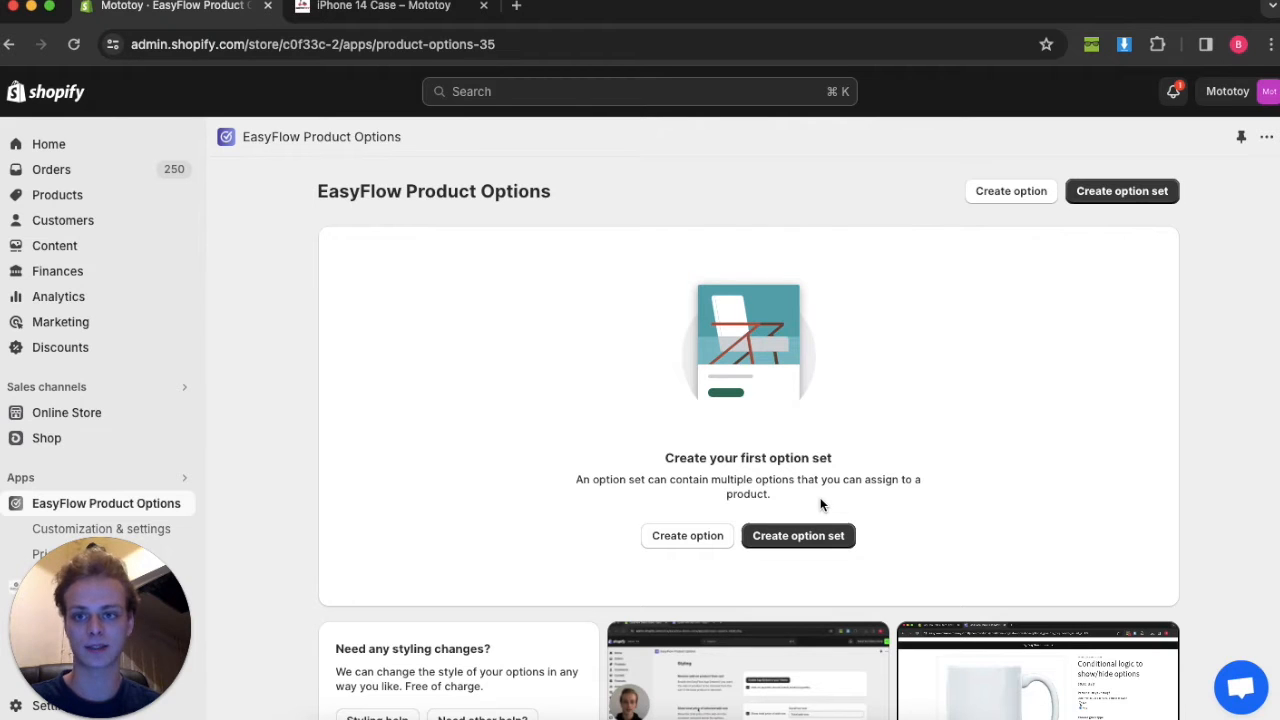
pyautogui.click(390, 8)
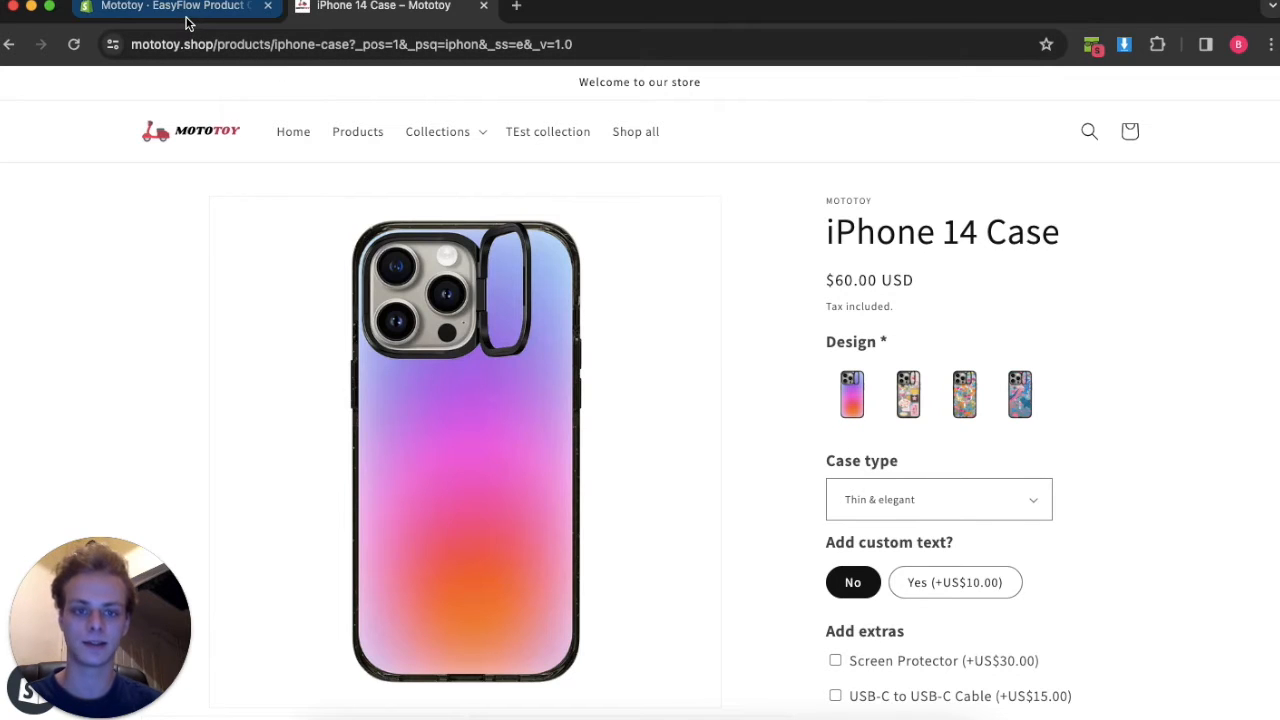
pyautogui.click(143, 12)
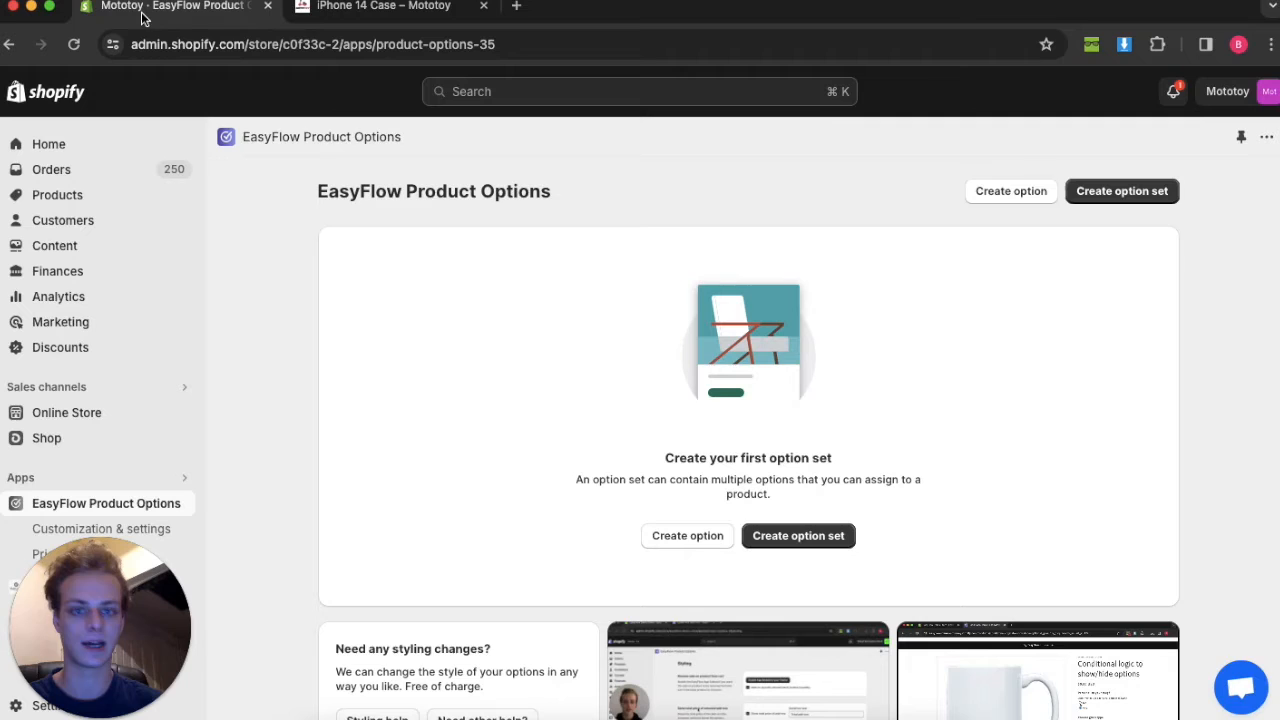
# - Create a new option set titled "iPhone Case Personalizer"
pyautogui.click(796, 542)
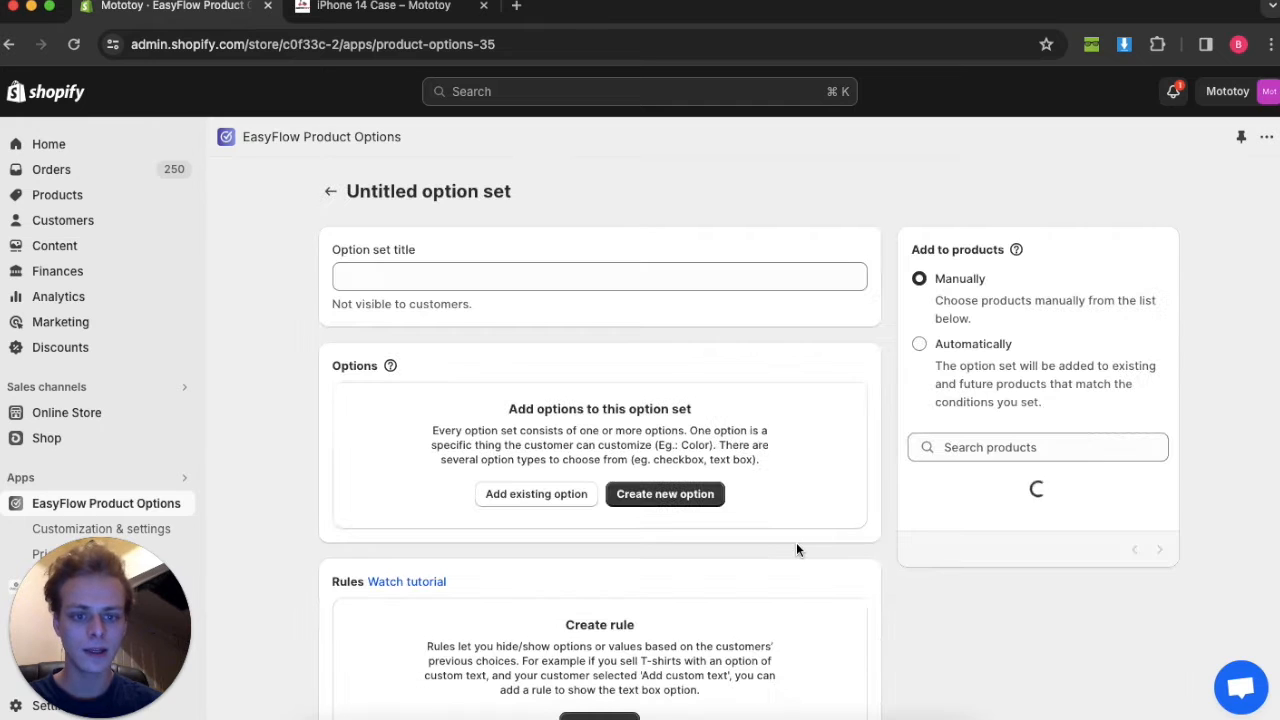
pyautogui.click(437, 276)
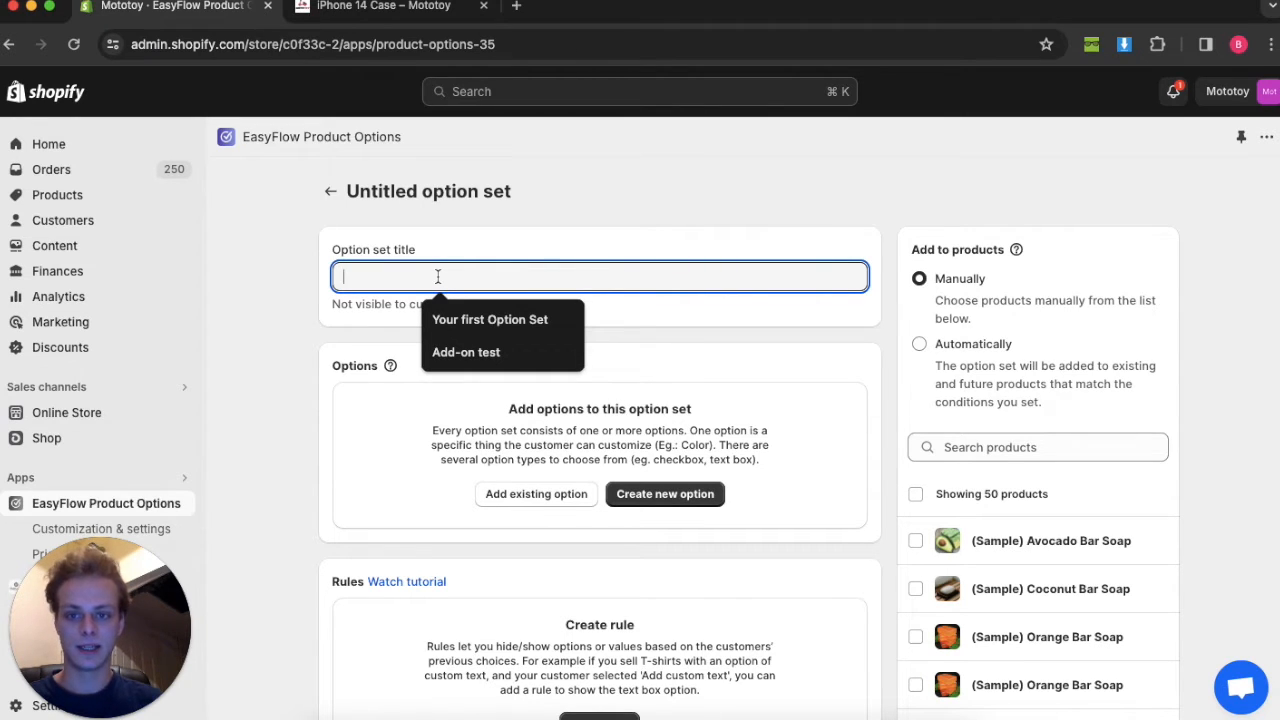
pyautogui.write('I')
pyautogui.press('BackSpace')
pyautogui.write('iPhone Cse')
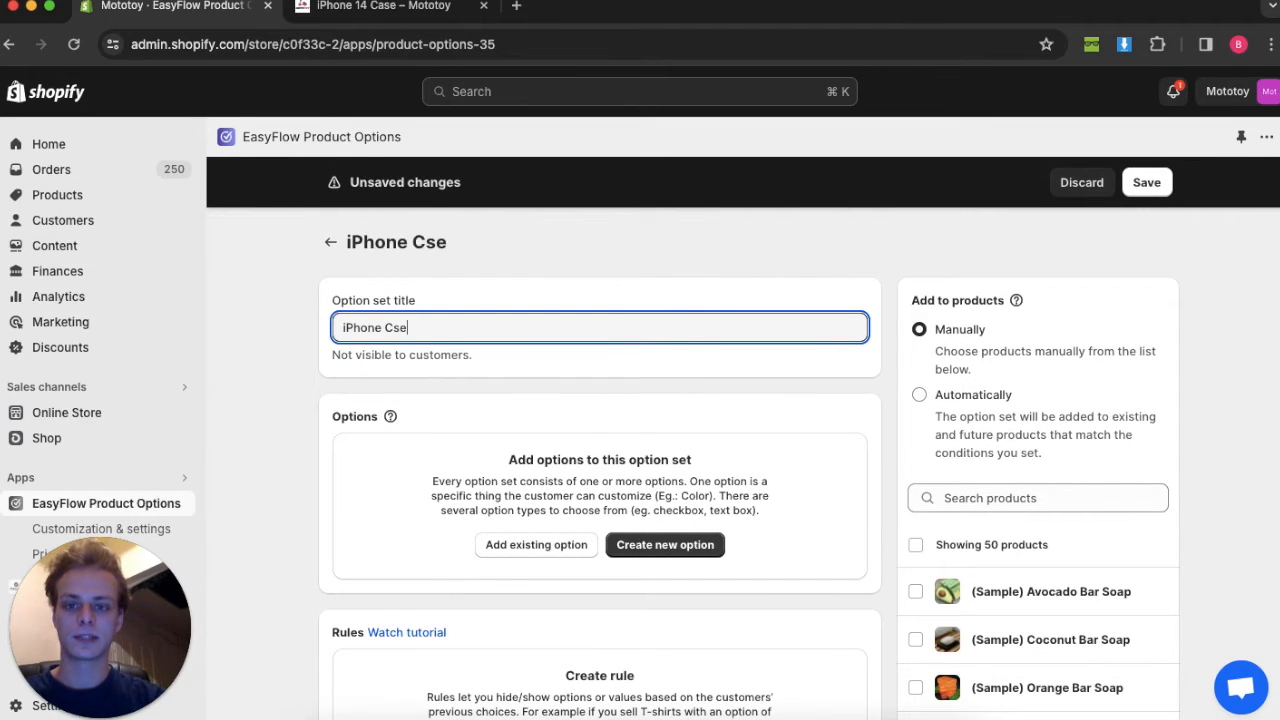
pyautogui.press('BackSpace')
pyautogui.write('ase Person')
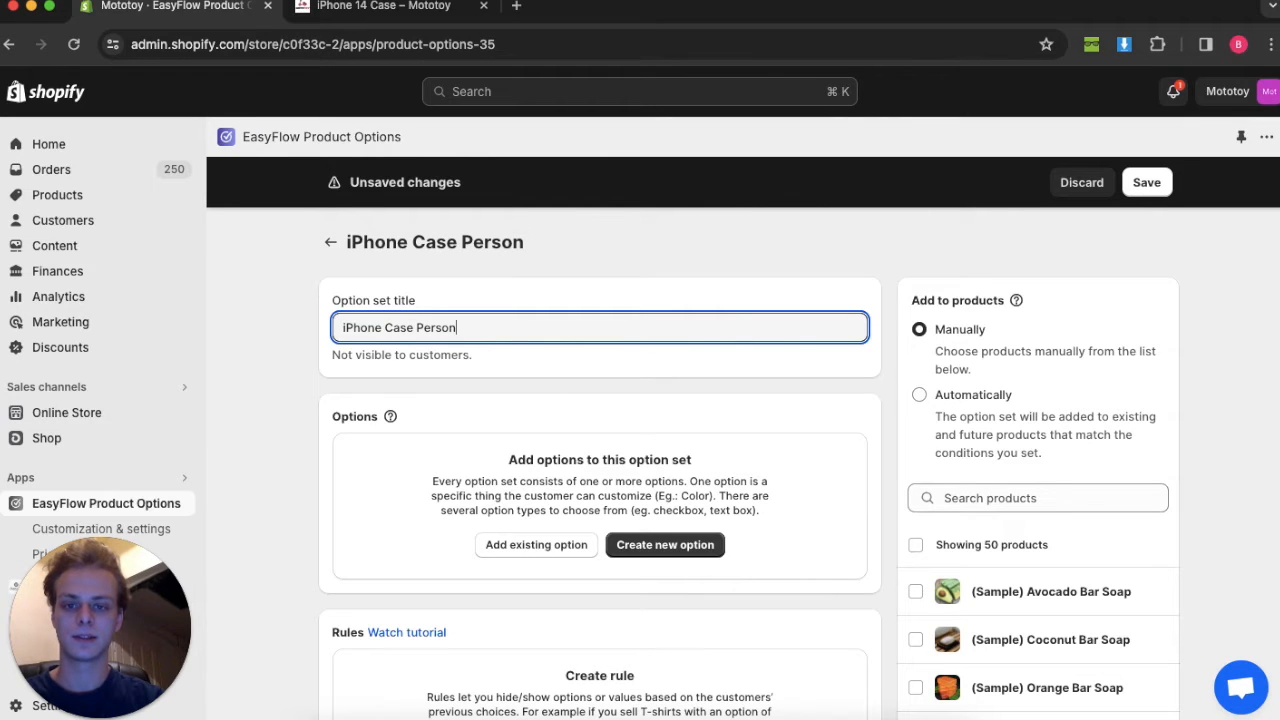
pyautogui.write('alizer')
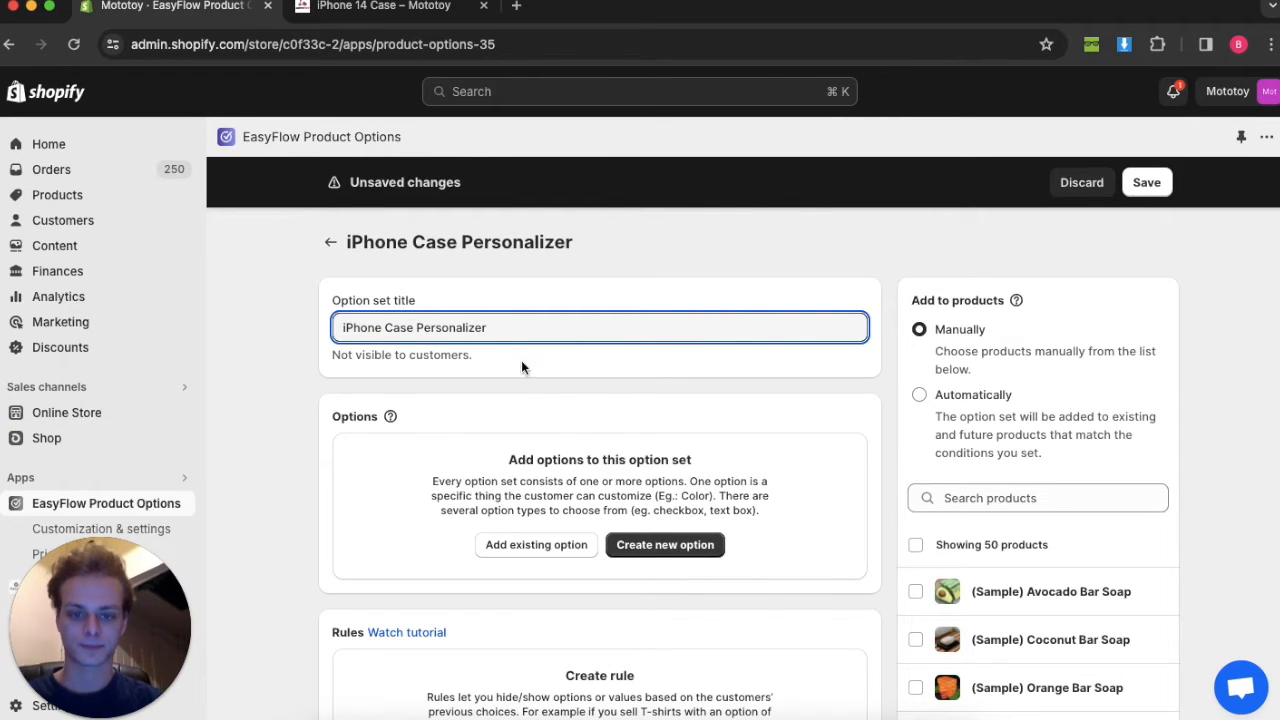
pyautogui.click(549, 390)
pyautogui.click(343, 327)
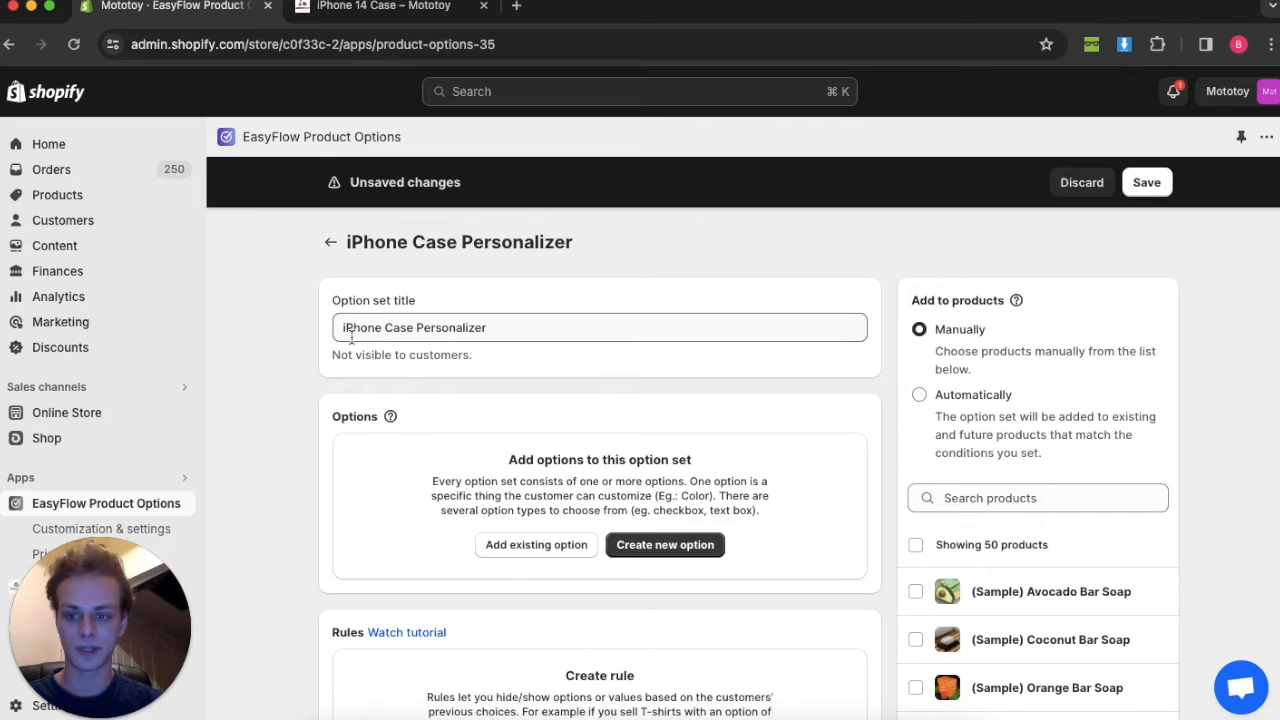
pyautogui.click(720, 458)
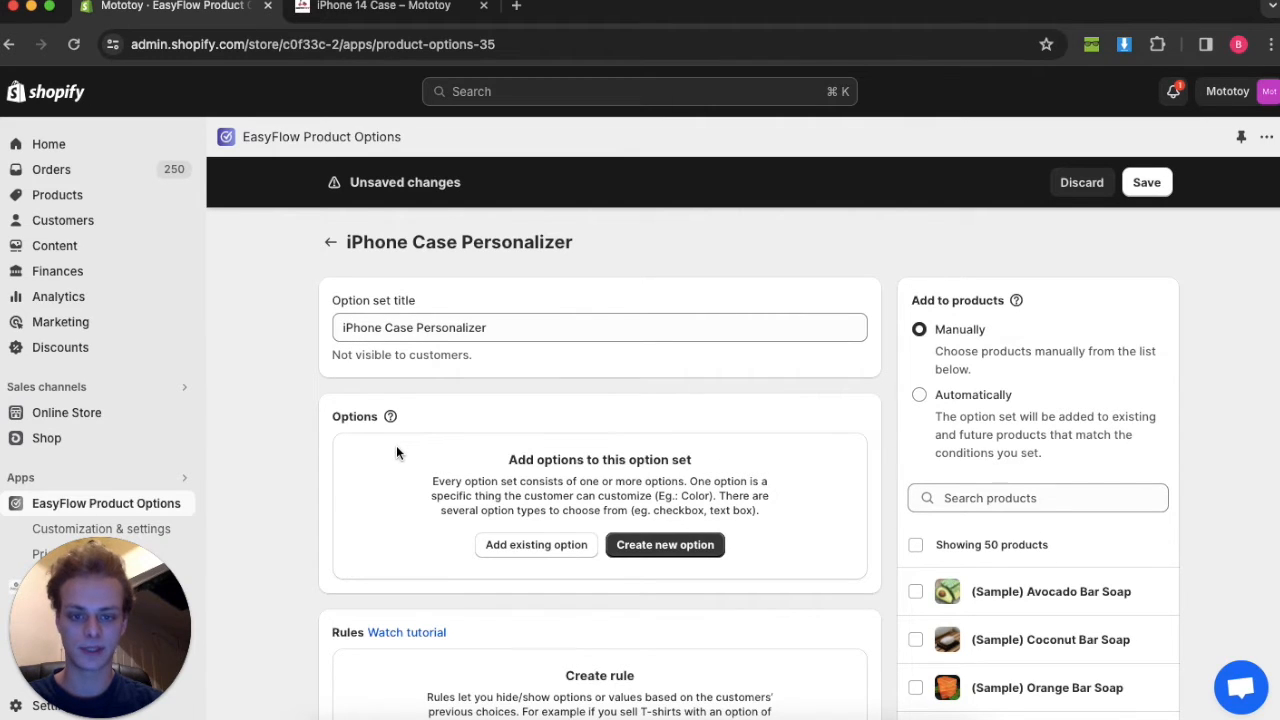
# - Create a new image swatch option in the option set and name it "Design"
pyautogui.click(654, 556)
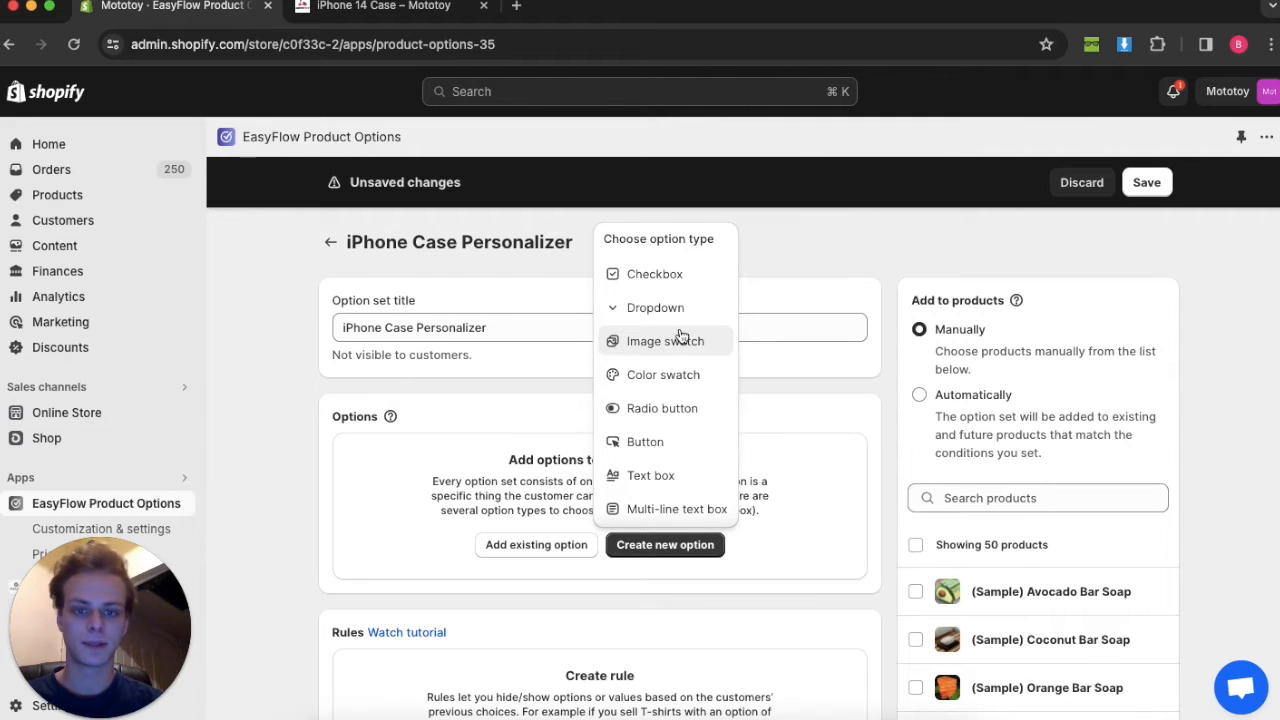
pyautogui.click(374, 18)
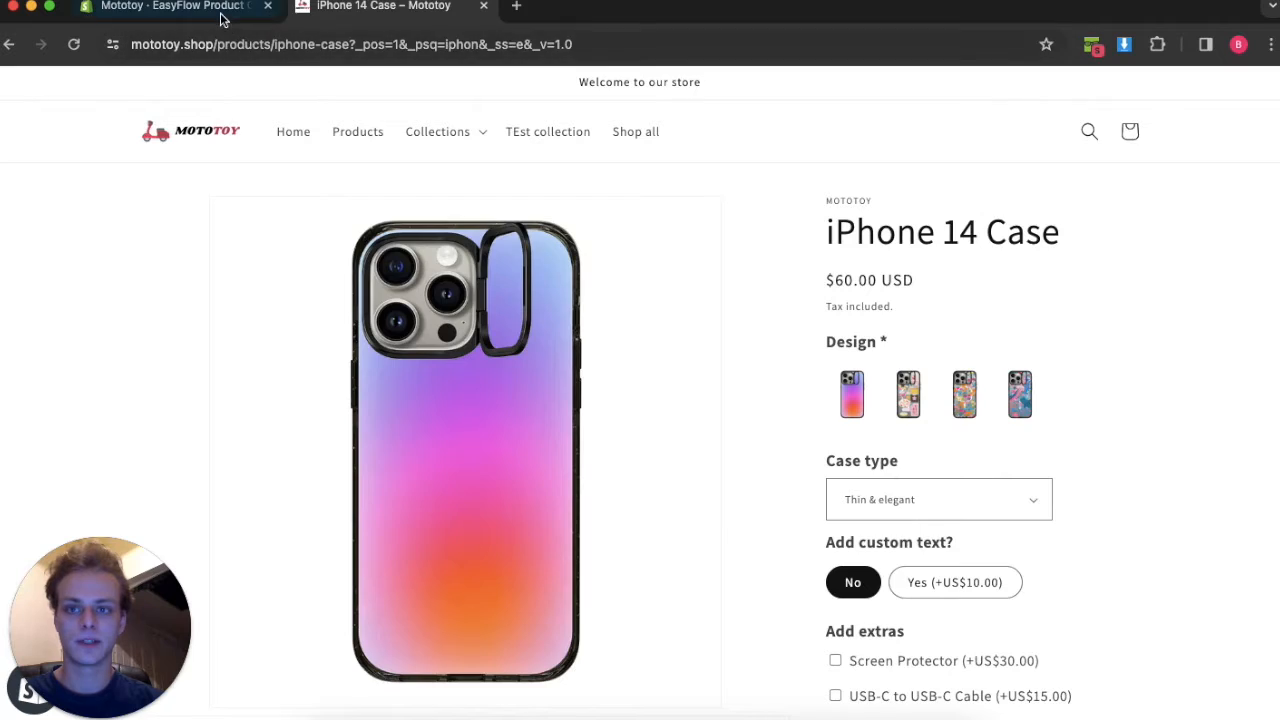
pyautogui.click(170, 6)
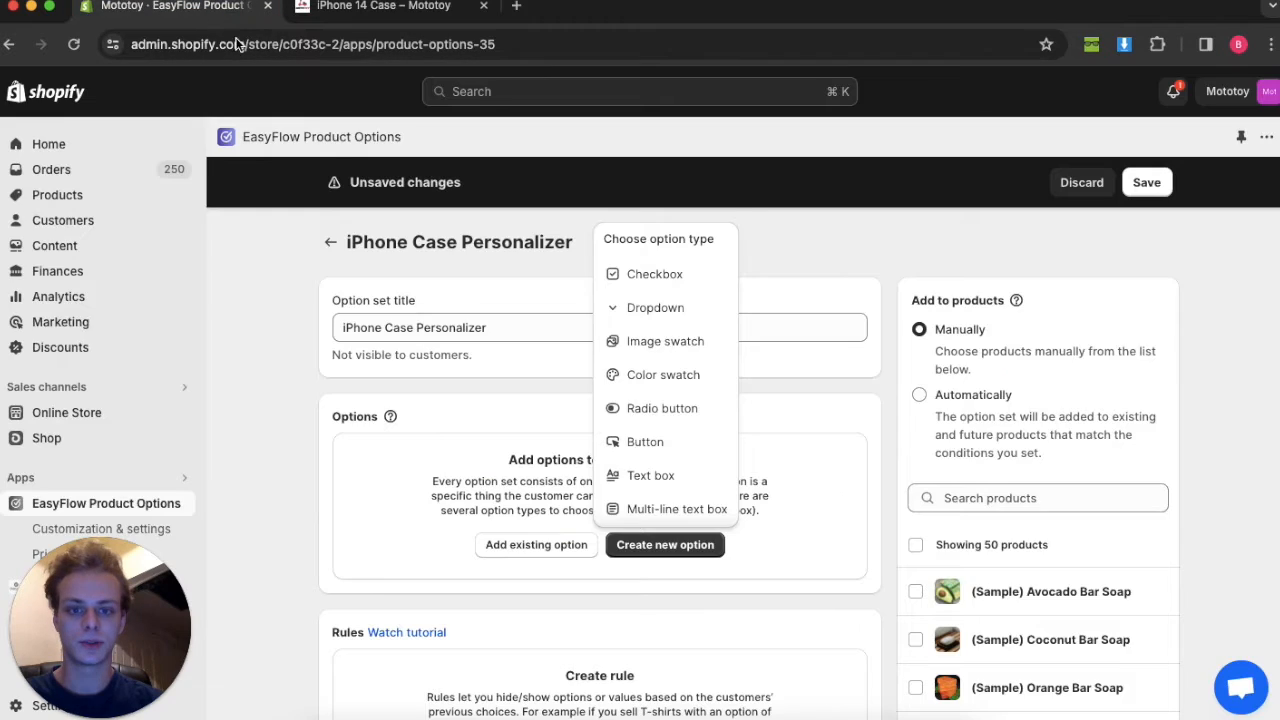
pyautogui.click(659, 344)
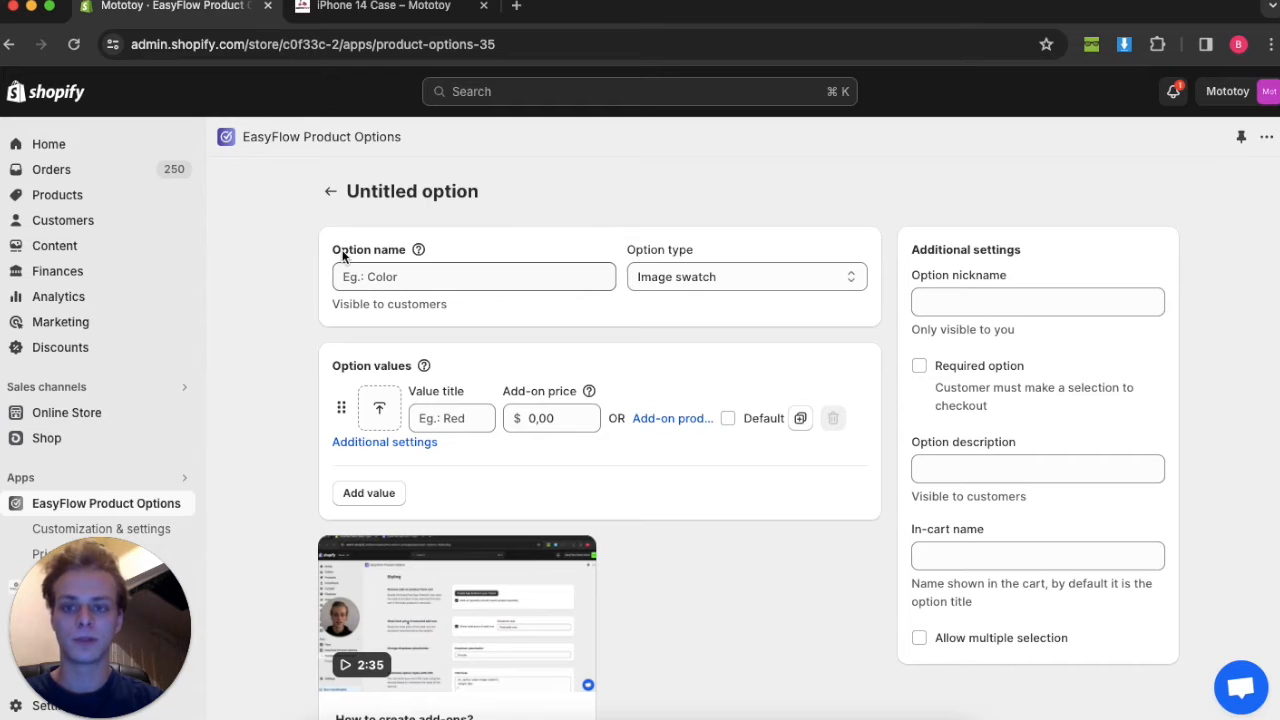
pyautogui.click(545, 280)
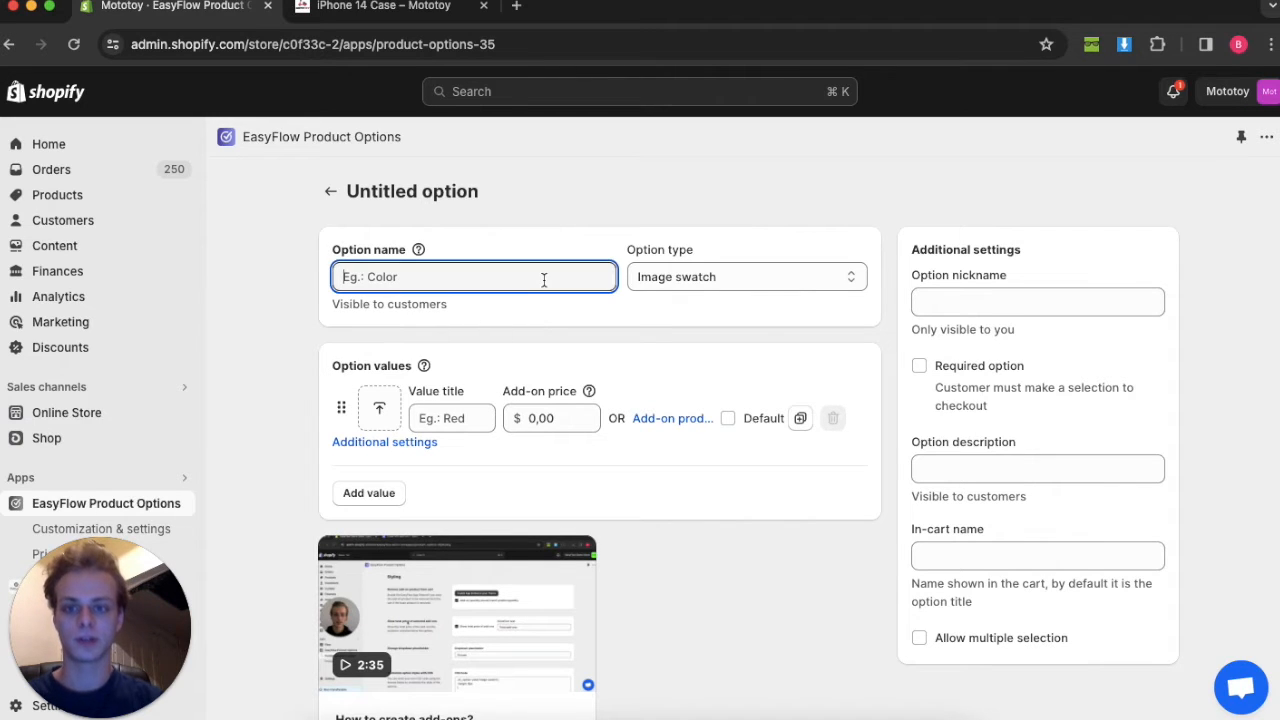
pyautogui.write('Design')
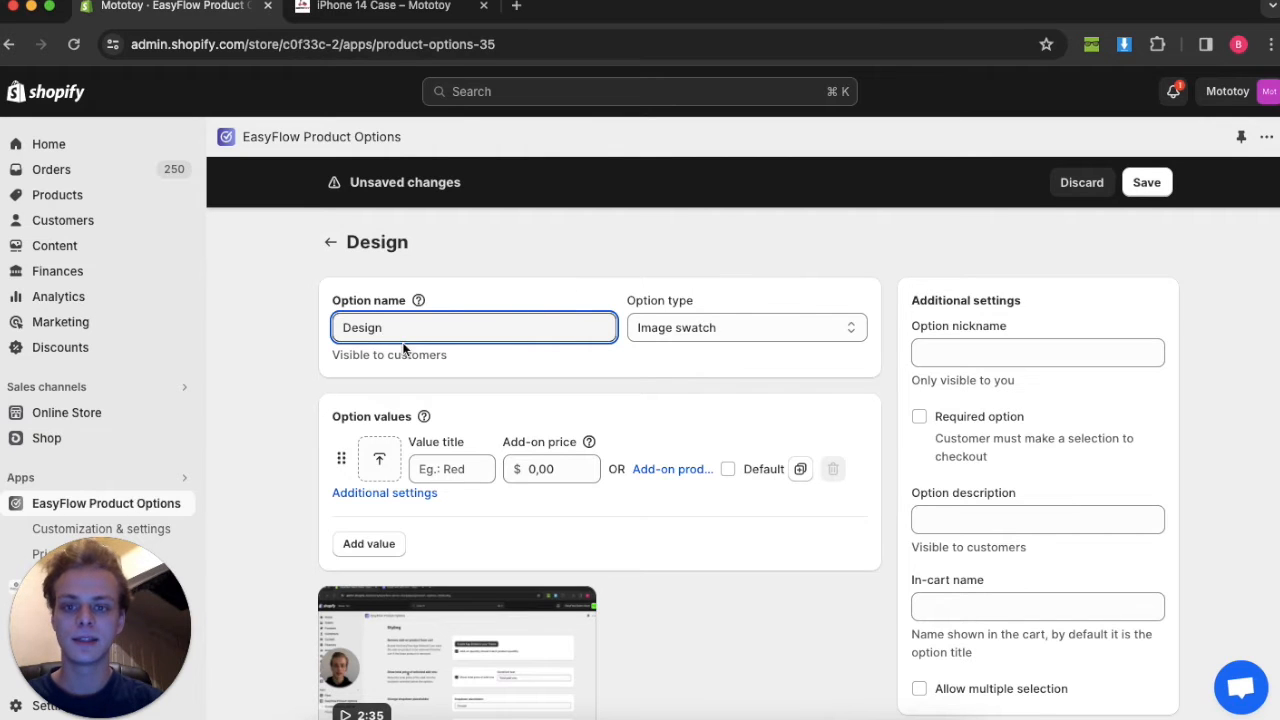
# - Check the Design option's heading on the iPhone 14 Case storefront page and return to the option editor
pyautogui.click(350, 15)
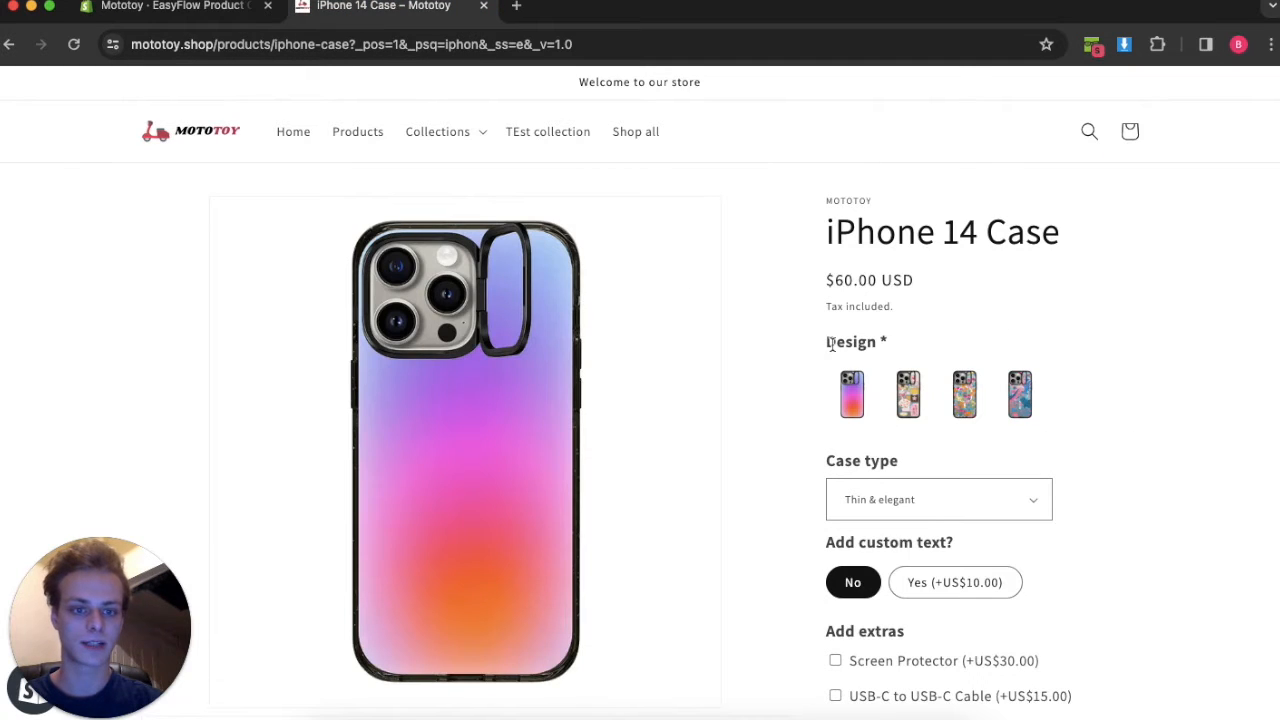
pyautogui.moveTo(826, 342); pyautogui.dragTo(875, 343)
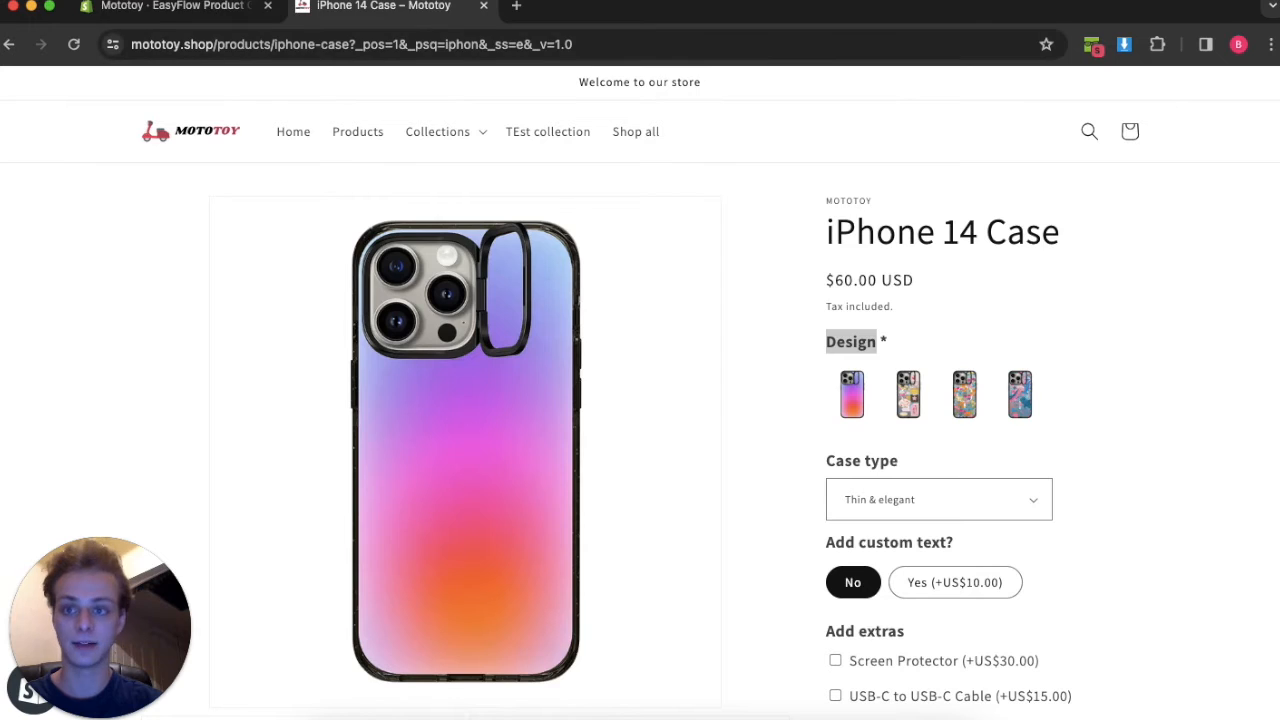
pyautogui.click(165, 8)
pyautogui.click(363, 400)
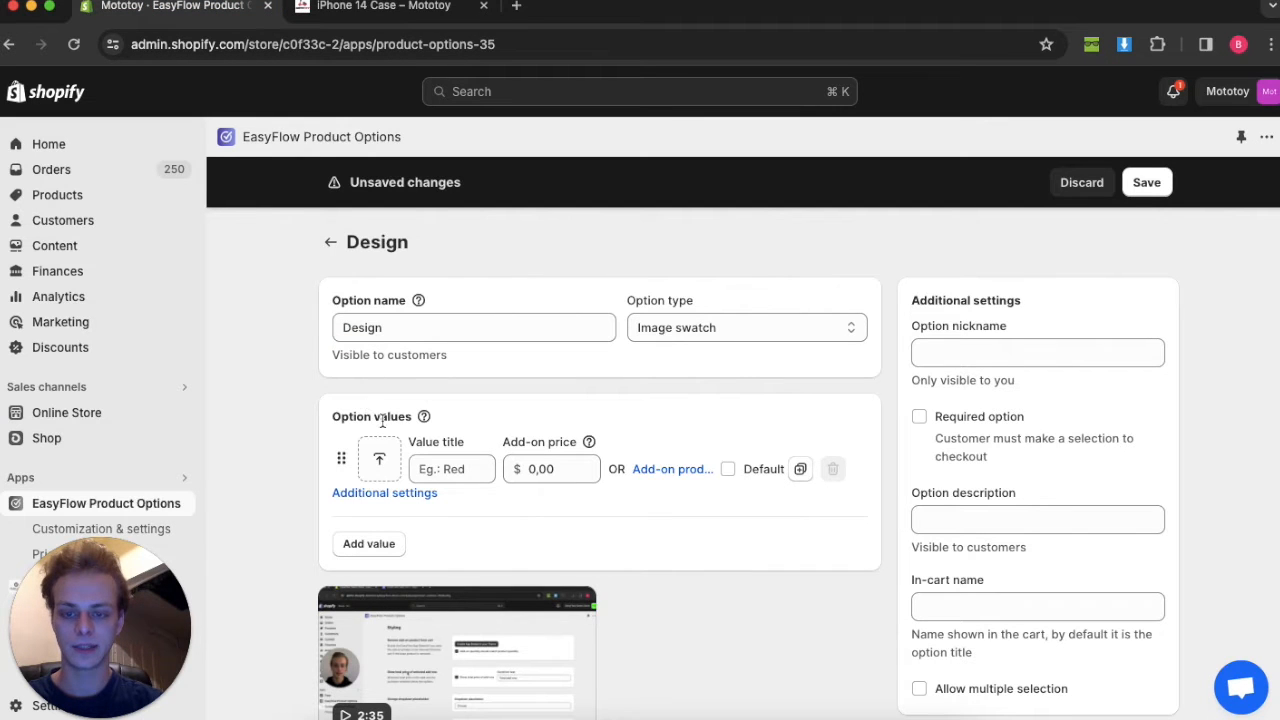
# - Upload the Color Cloud case image to the first option value and title it "Color Cloud"
pyautogui.click(388, 474)
pyautogui.click(918, 707)
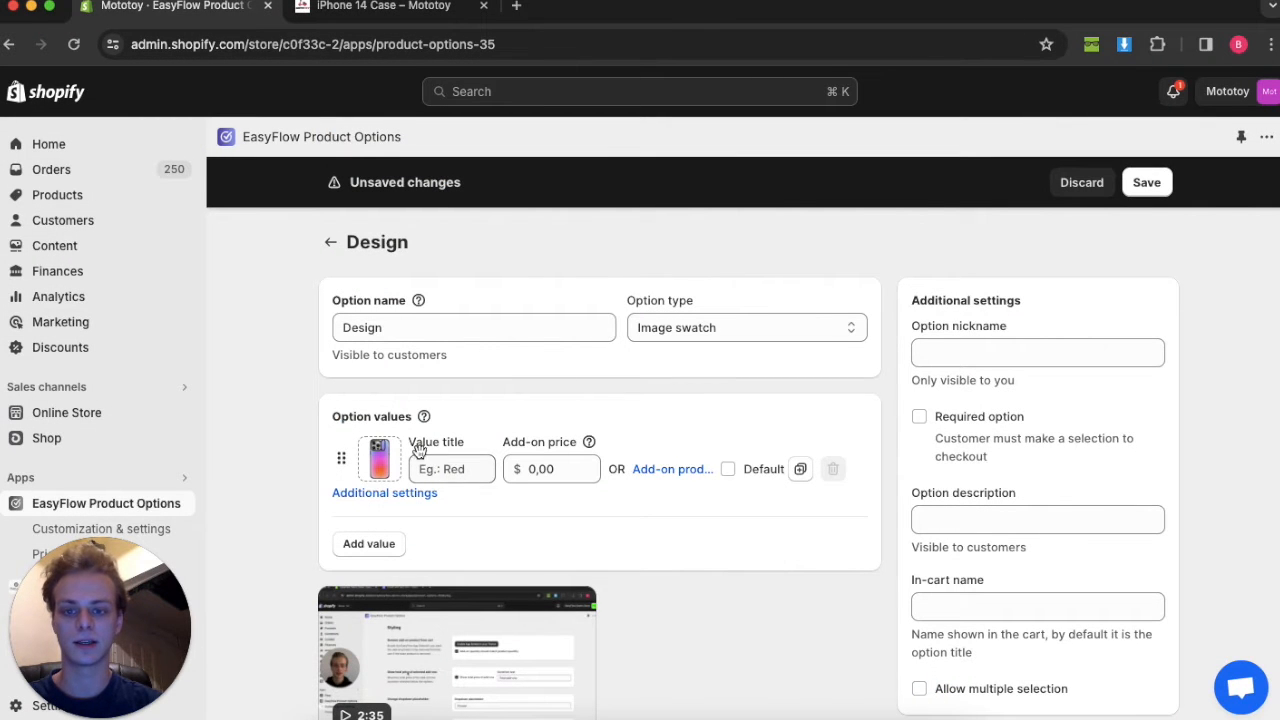
pyautogui.click(350, 10)
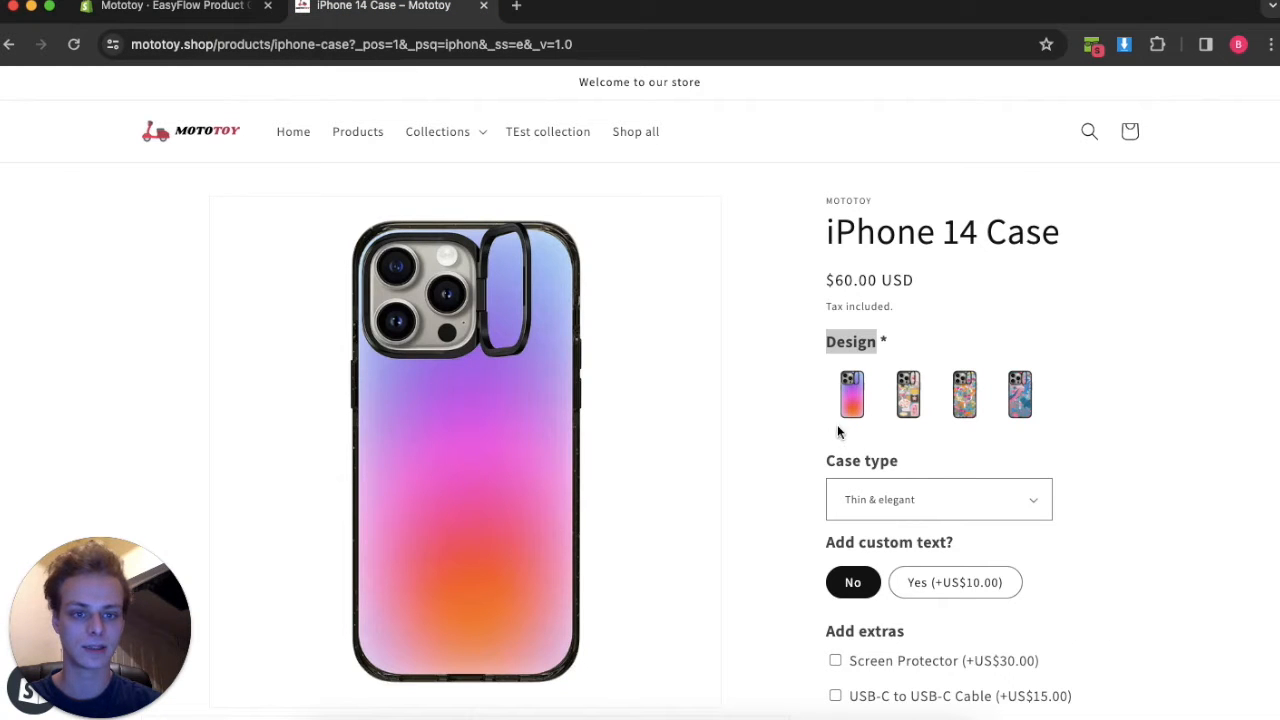
pyautogui.click(180, 6)
pyautogui.click(431, 462)
pyautogui.write('Color Cloud')
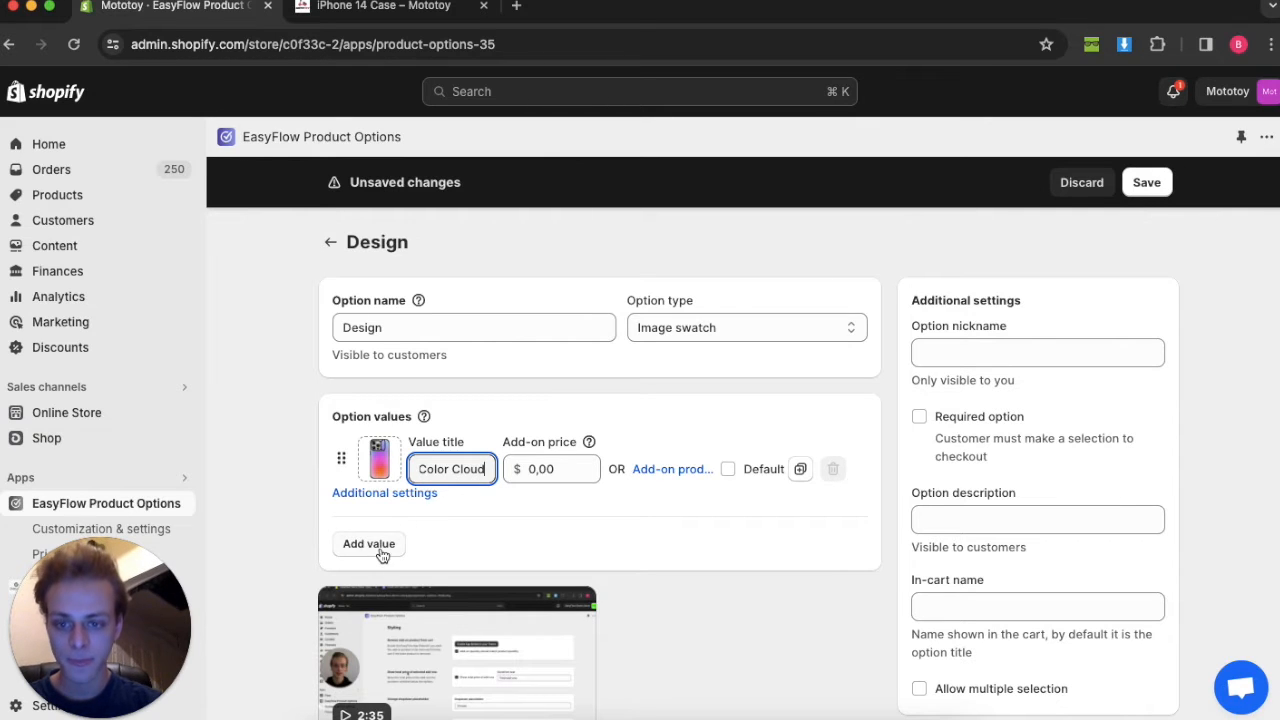
# - Add two more blank values to the Design option
pyautogui.click(381, 555)
pyautogui.scroll(-1, 381, 557)
pyautogui.click(381, 596)
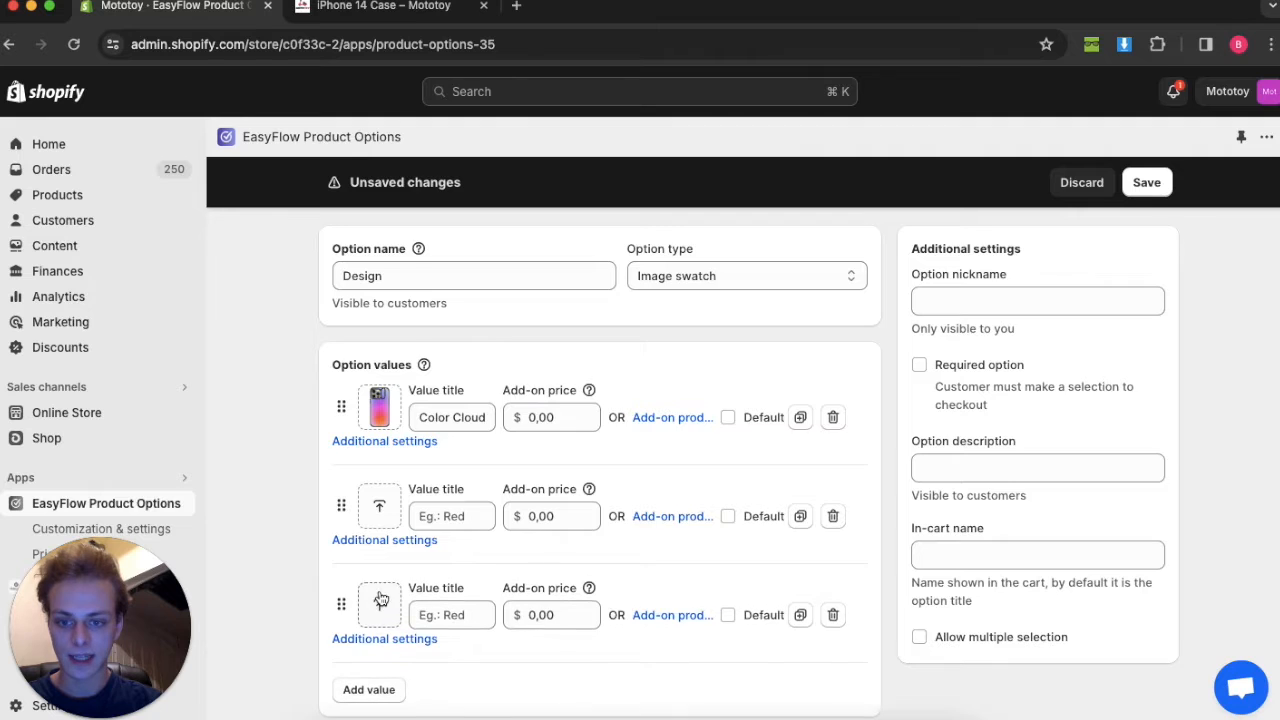
pyautogui.scroll(-1, 381, 600)
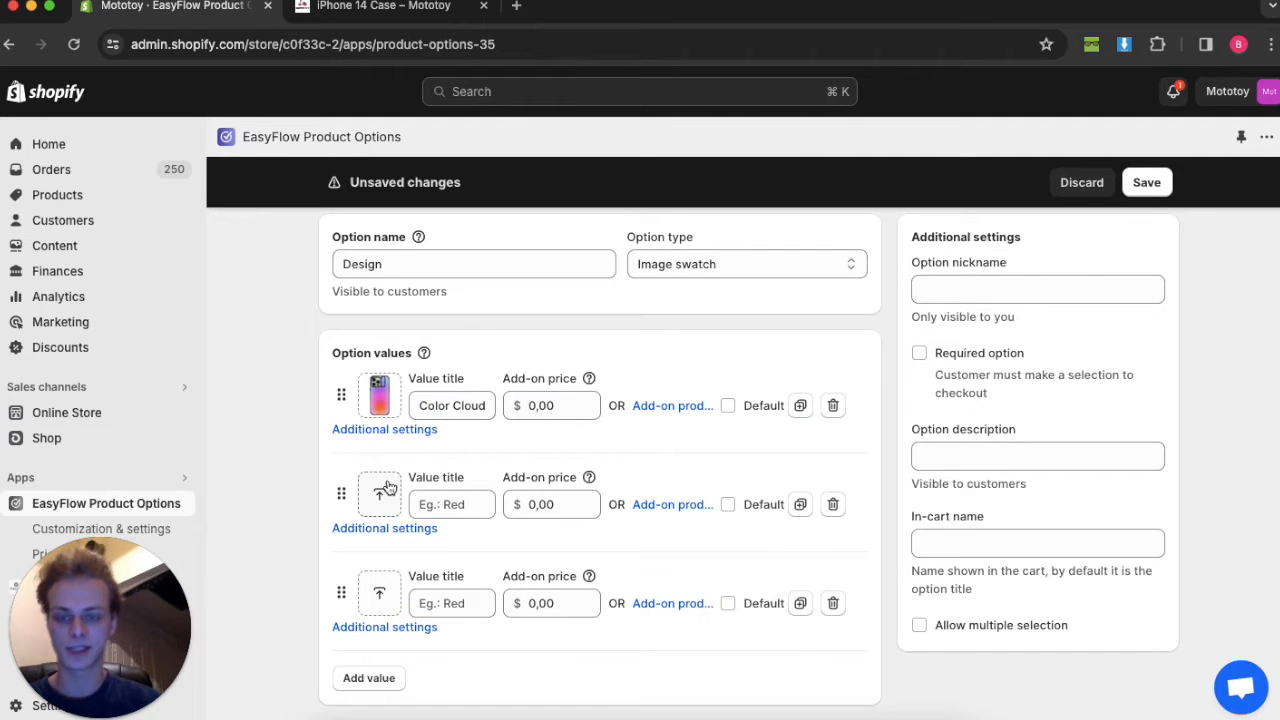
# - Upload Collage.png as the second value's image and title the value "Collage"
pyautogui.click(387, 487)
pyautogui.click(590, 172)
pyautogui.click(915, 706)
pyautogui.click(448, 505)
pyautogui.write('Collage')
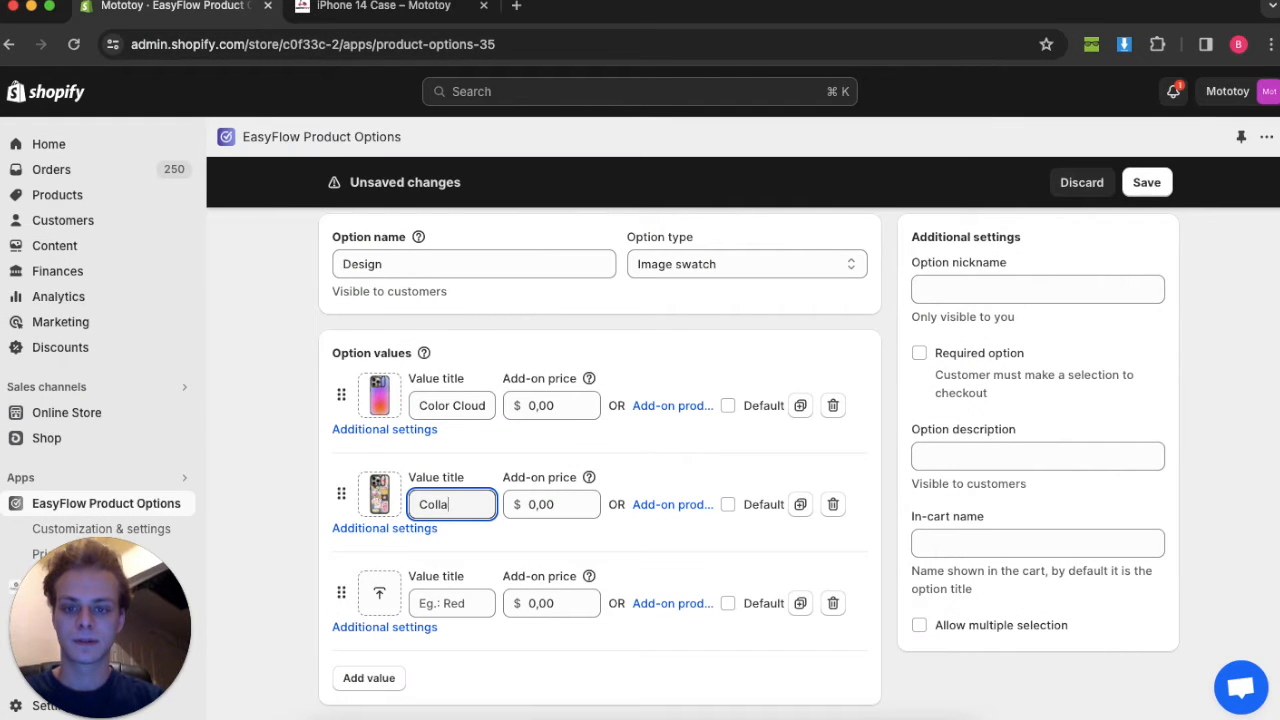
# - Upload Flowers.png as the third value's image and title the value "Flowers"
pyautogui.click(382, 602)
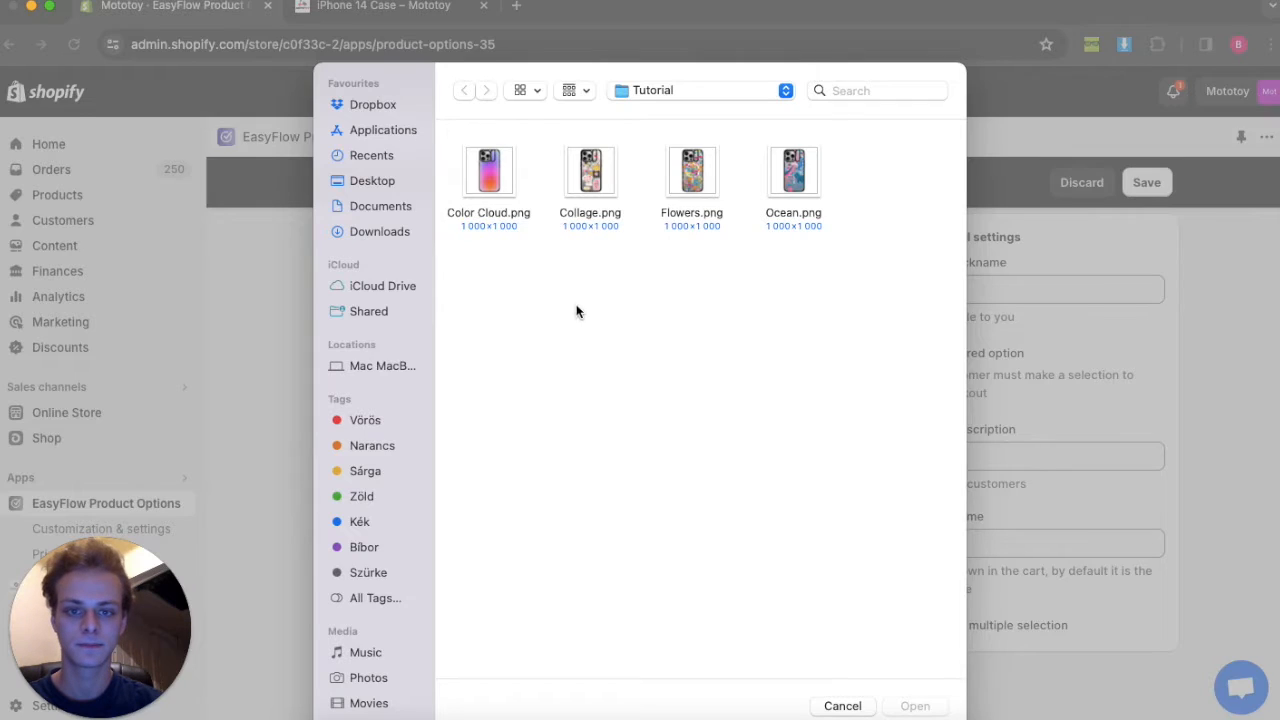
pyautogui.click(692, 162)
pyautogui.click(912, 706)
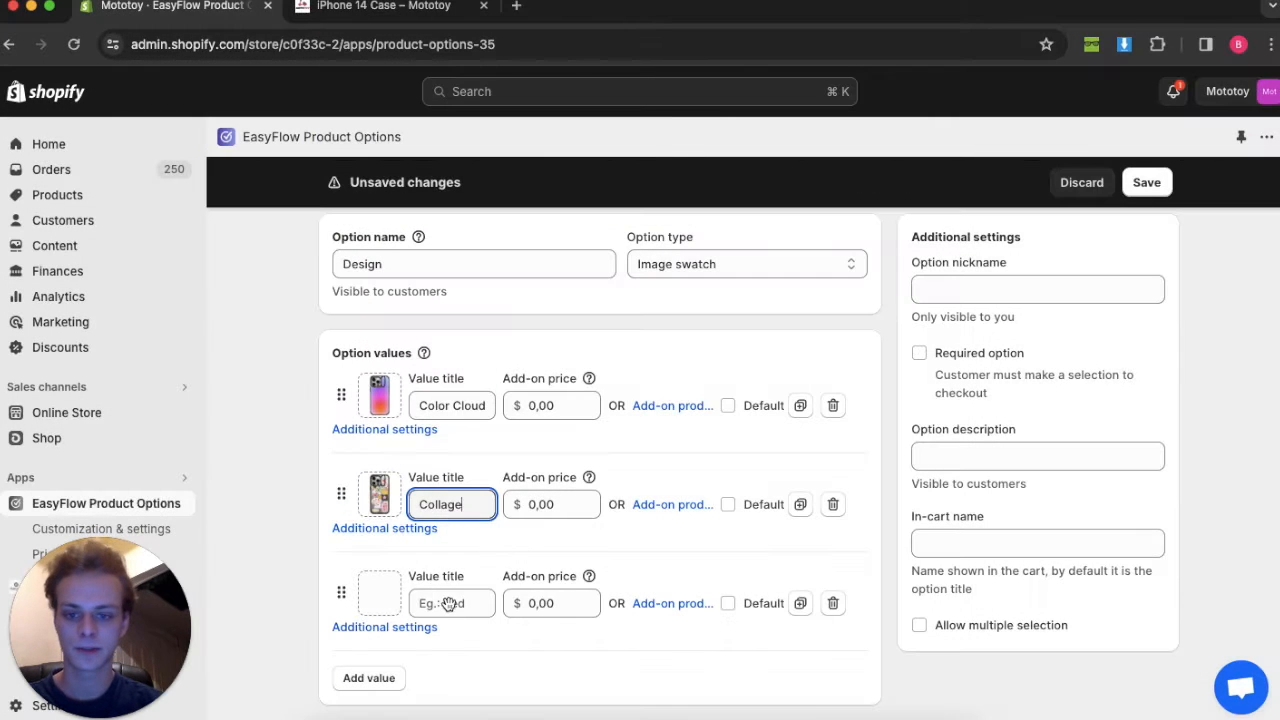
pyautogui.click(449, 603)
pyautogui.write('Flowe')
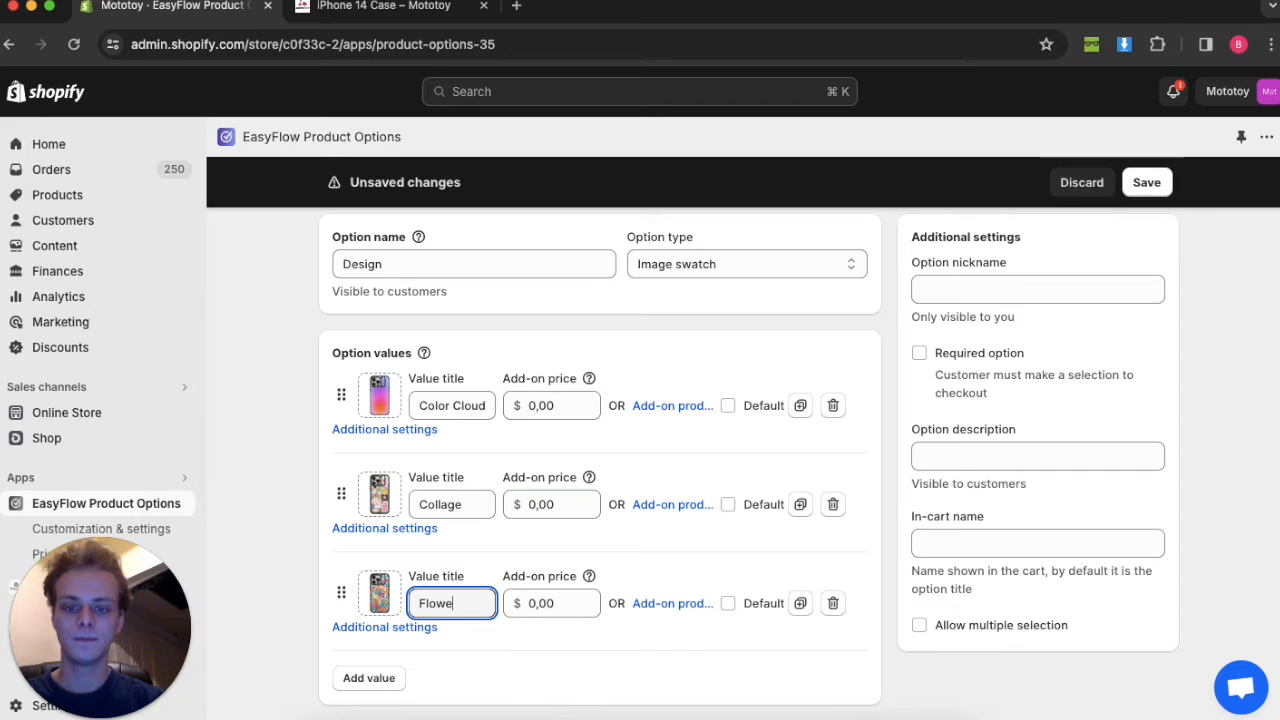
pyautogui.write('rs')
# - Add a fourth value to the Design option with the Ocean.png image and the title "Ocean"
pyautogui.click(378, 684)
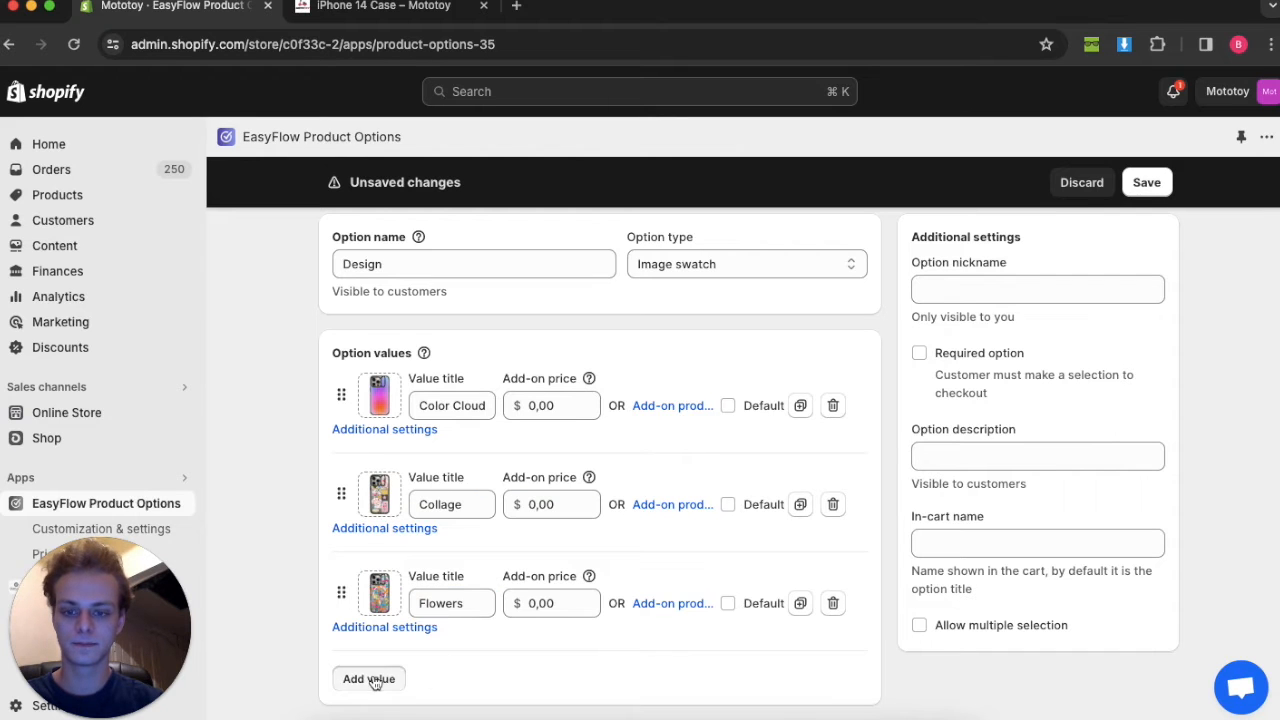
pyautogui.click(378, 696)
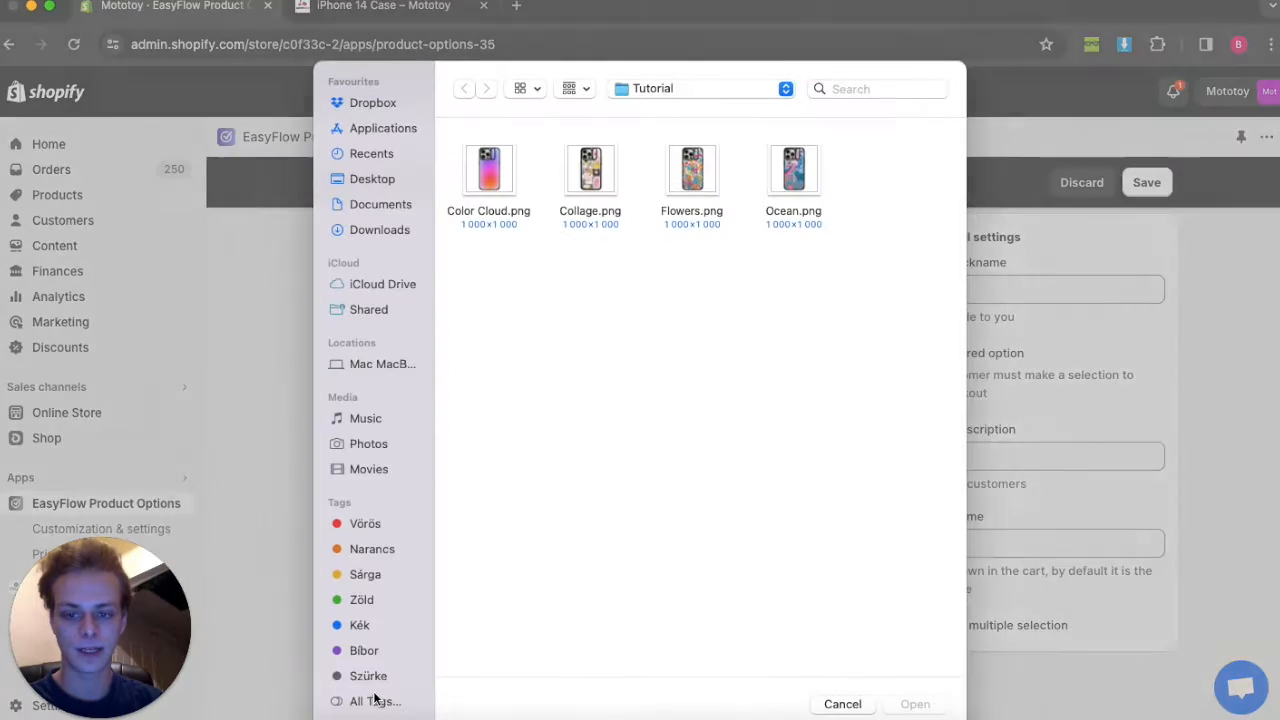
pyautogui.click(797, 172)
pyautogui.click(909, 705)
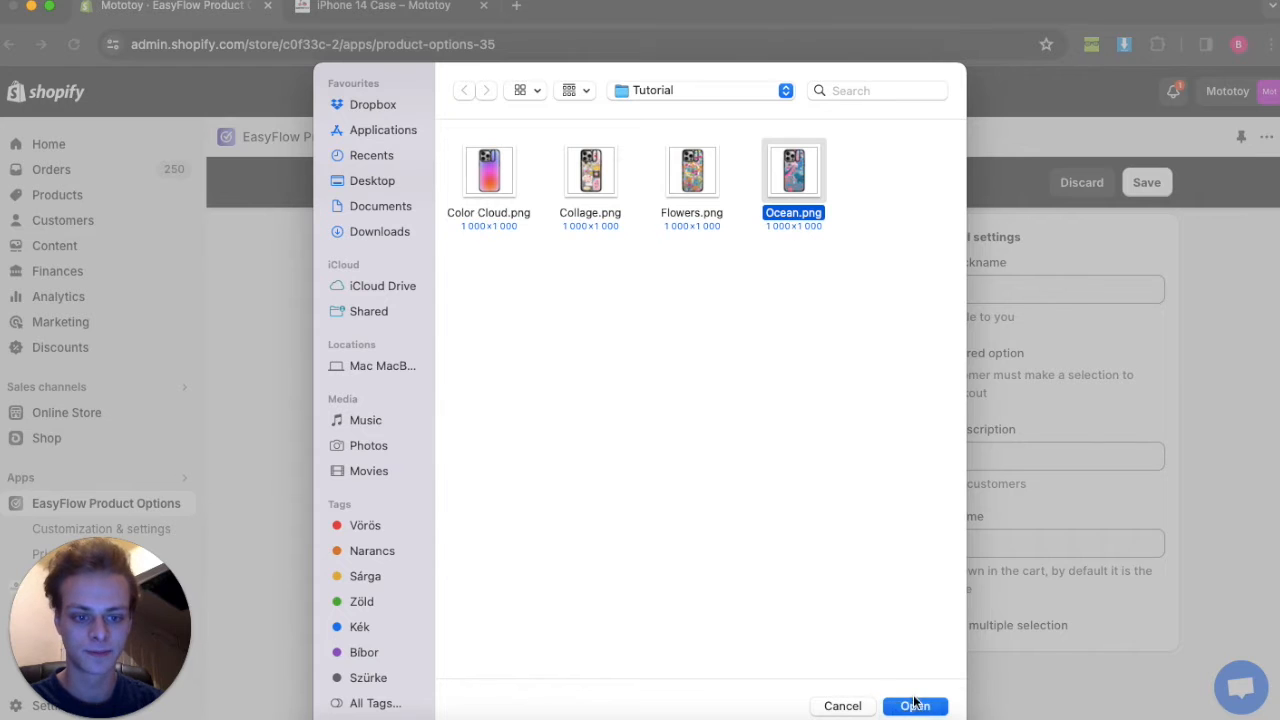
pyautogui.write('Ocean')
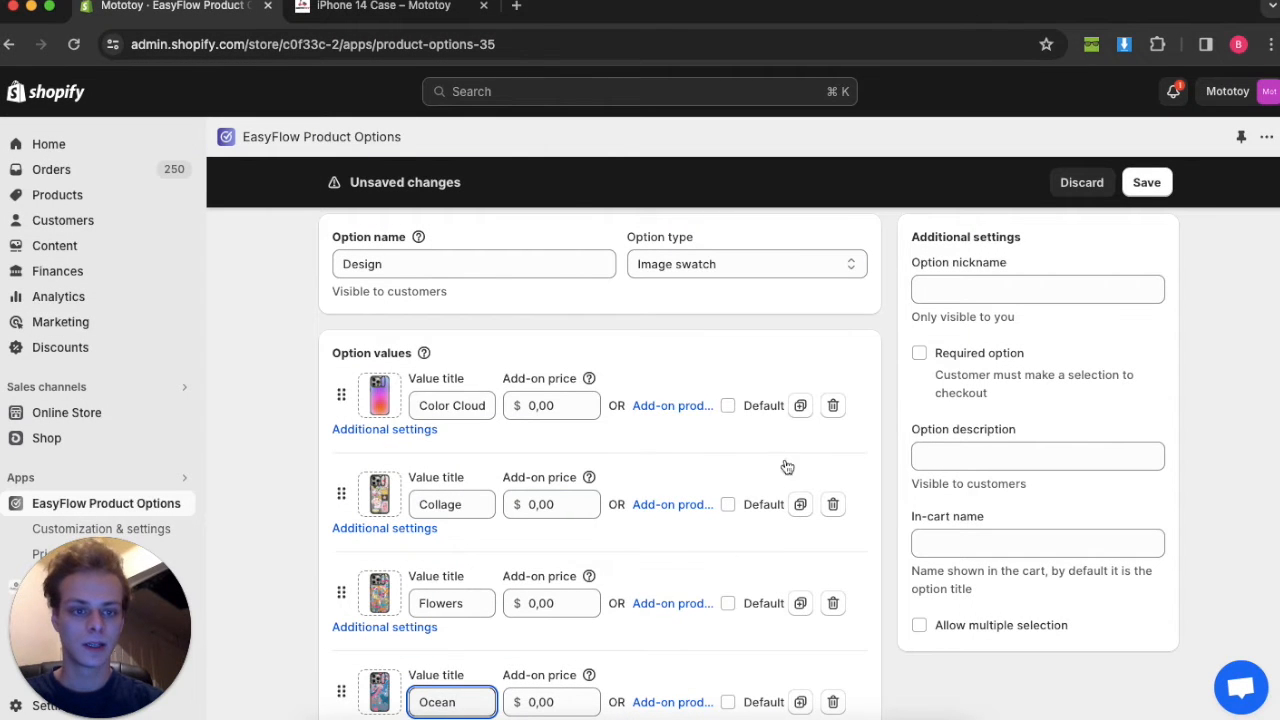
# - Make the Design option required and save the option
pyautogui.scroll(1, 889, 333)
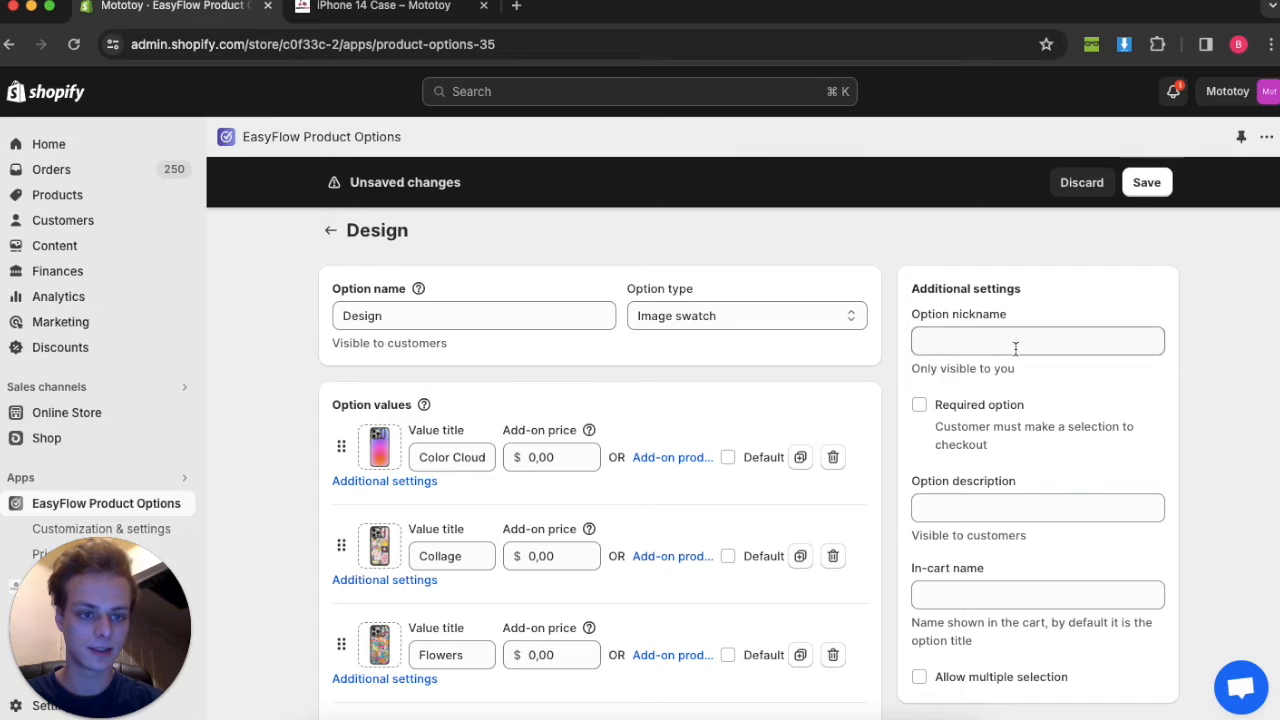
pyautogui.click(919, 405)
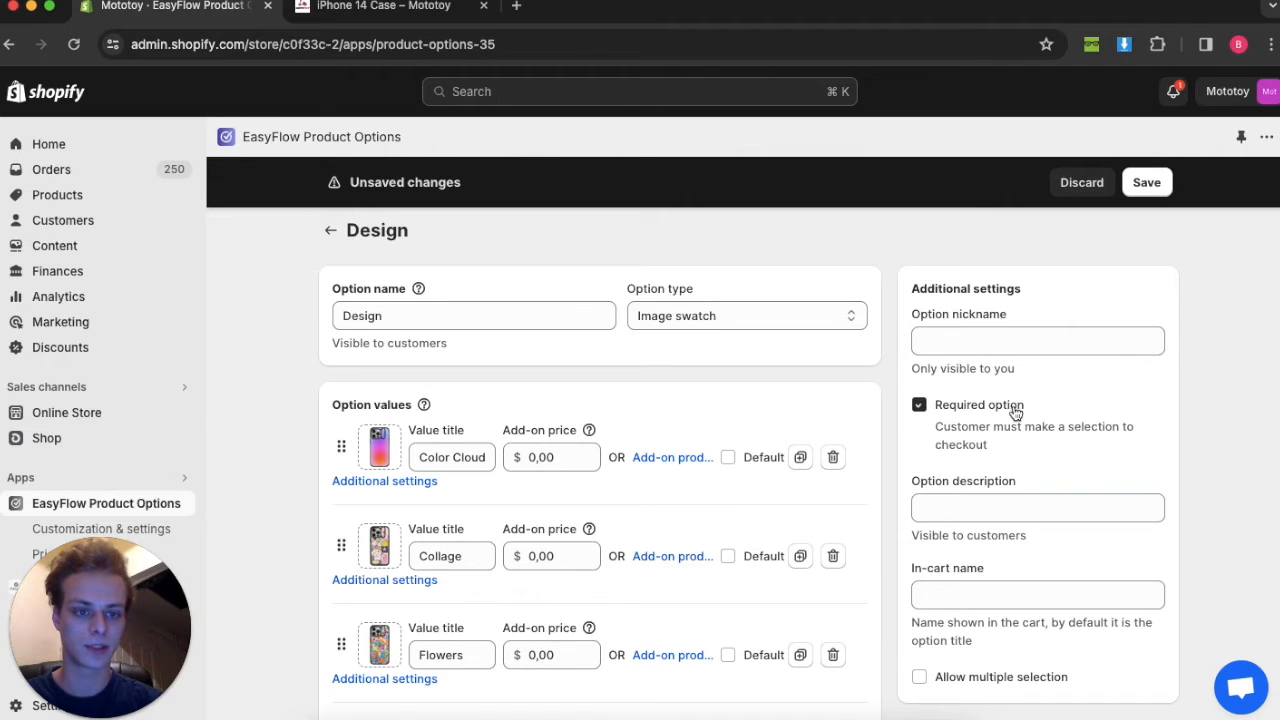
pyautogui.click(1147, 182)
# - Examine the required marker beside the Design heading on the demo product page and return to the option set
pyautogui.click(379, 15)
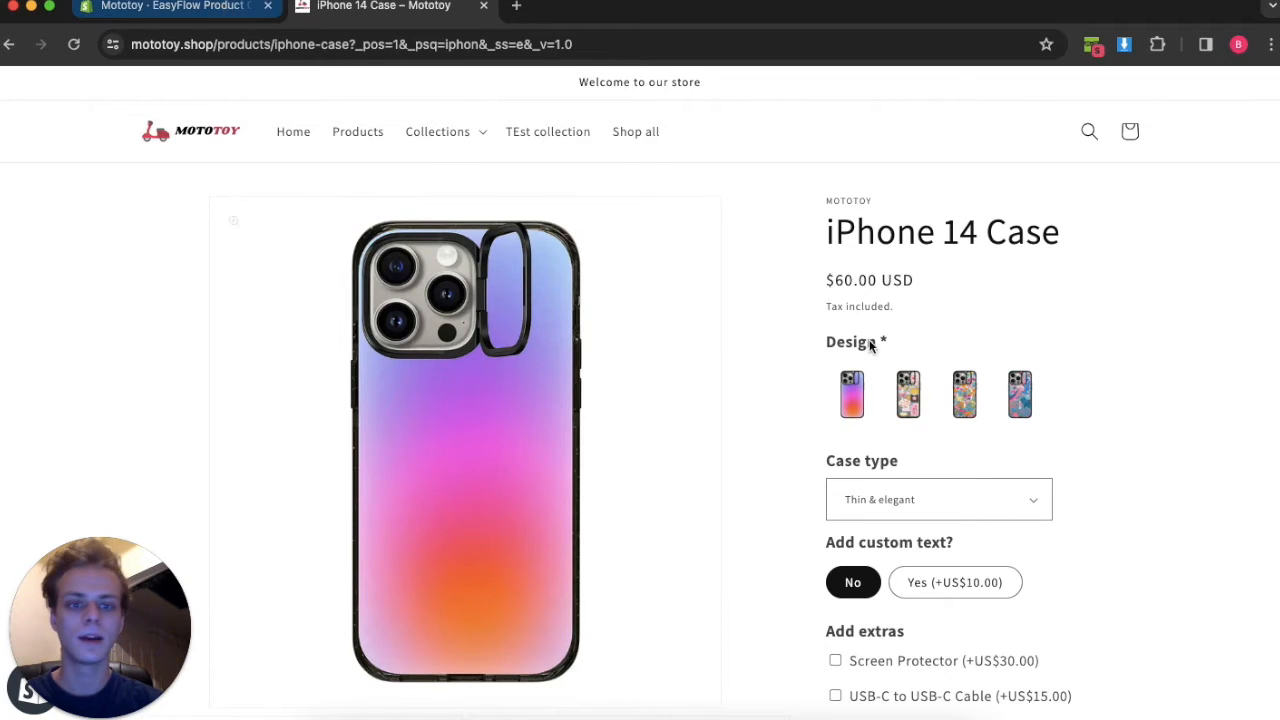
pyautogui.moveTo(885, 340); pyautogui.dragTo(879, 339)
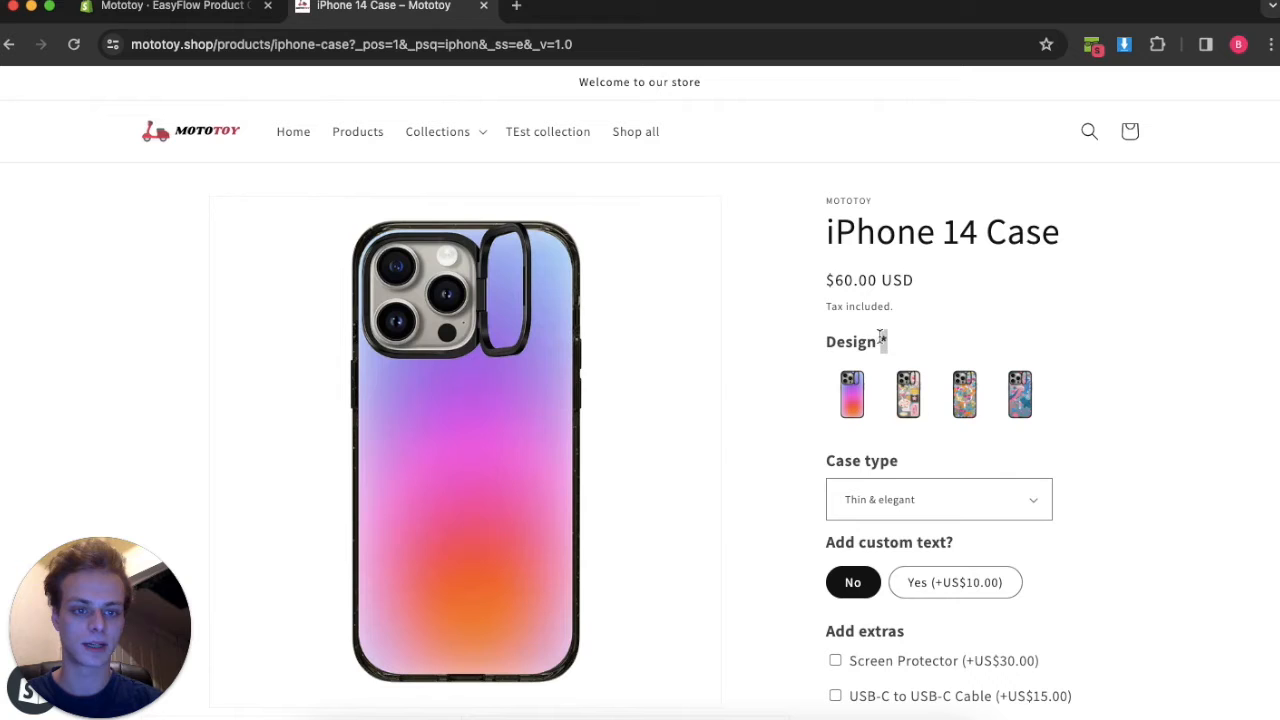
pyautogui.click(211, 18)
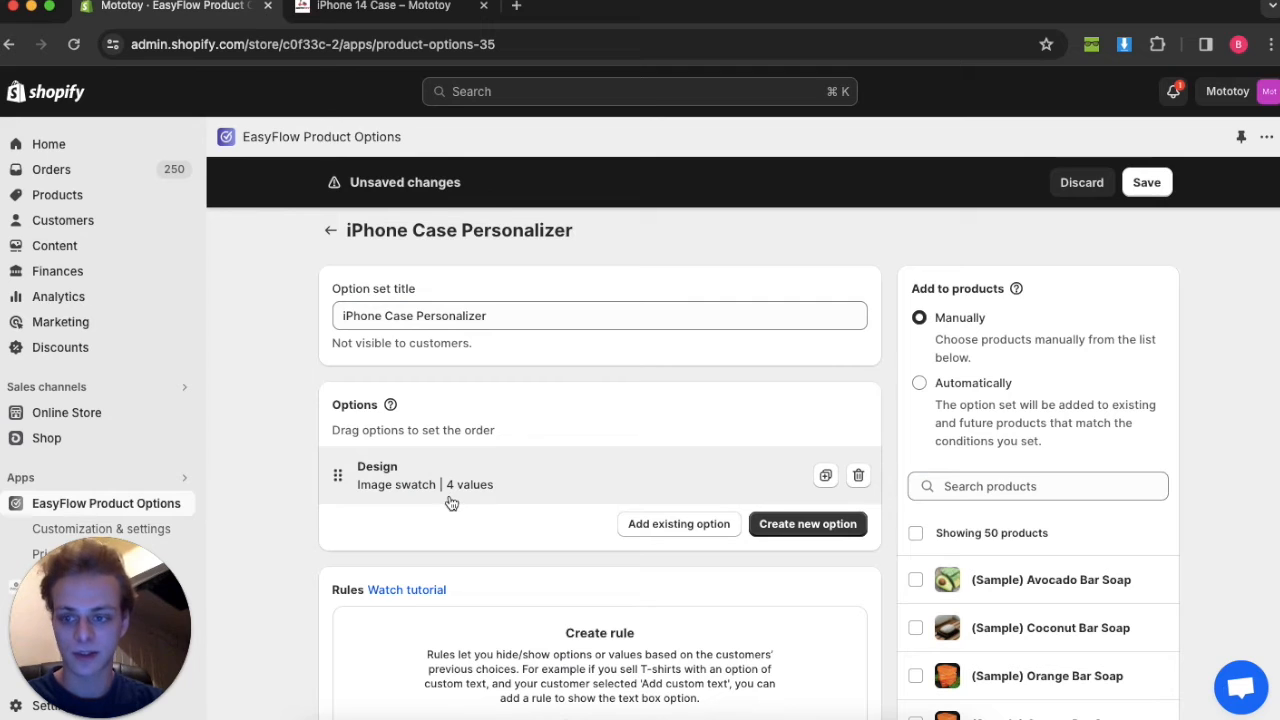
# - Create a new dropdown option in the set and name it "Case type"
pyautogui.click(790, 529)
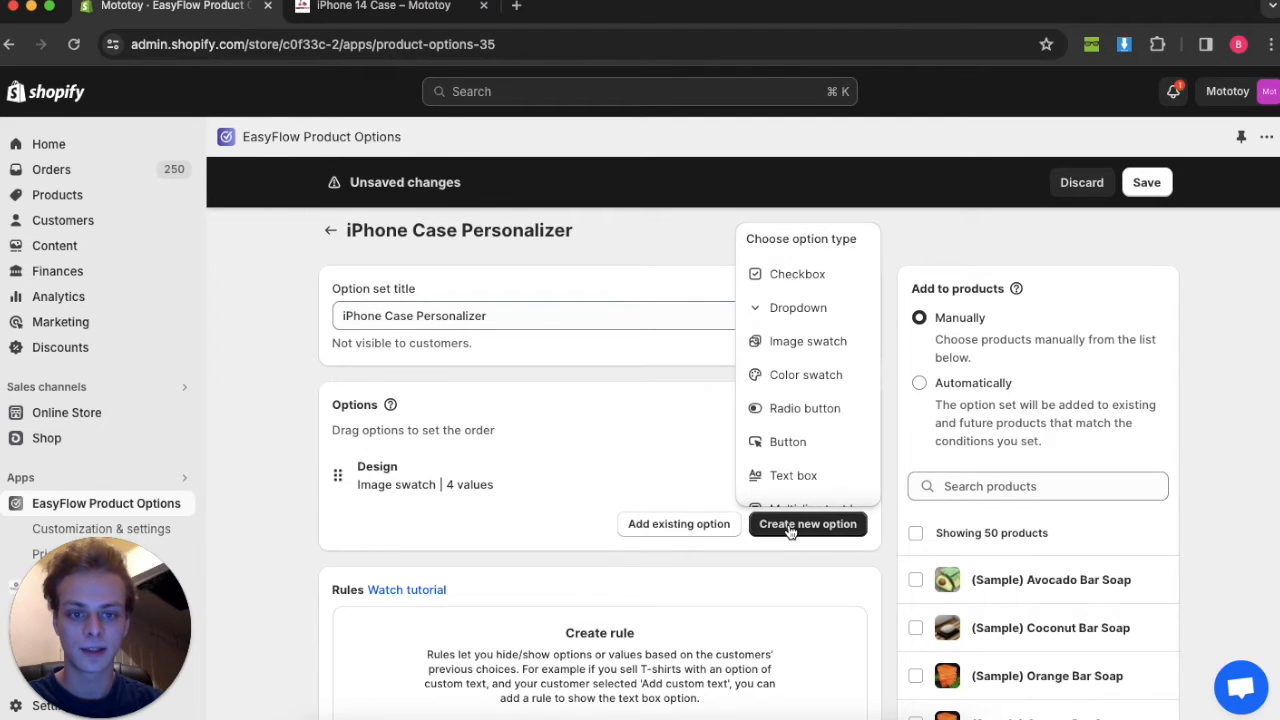
pyautogui.click(798, 308)
pyautogui.click(388, 264)
pyautogui.write('Case type')
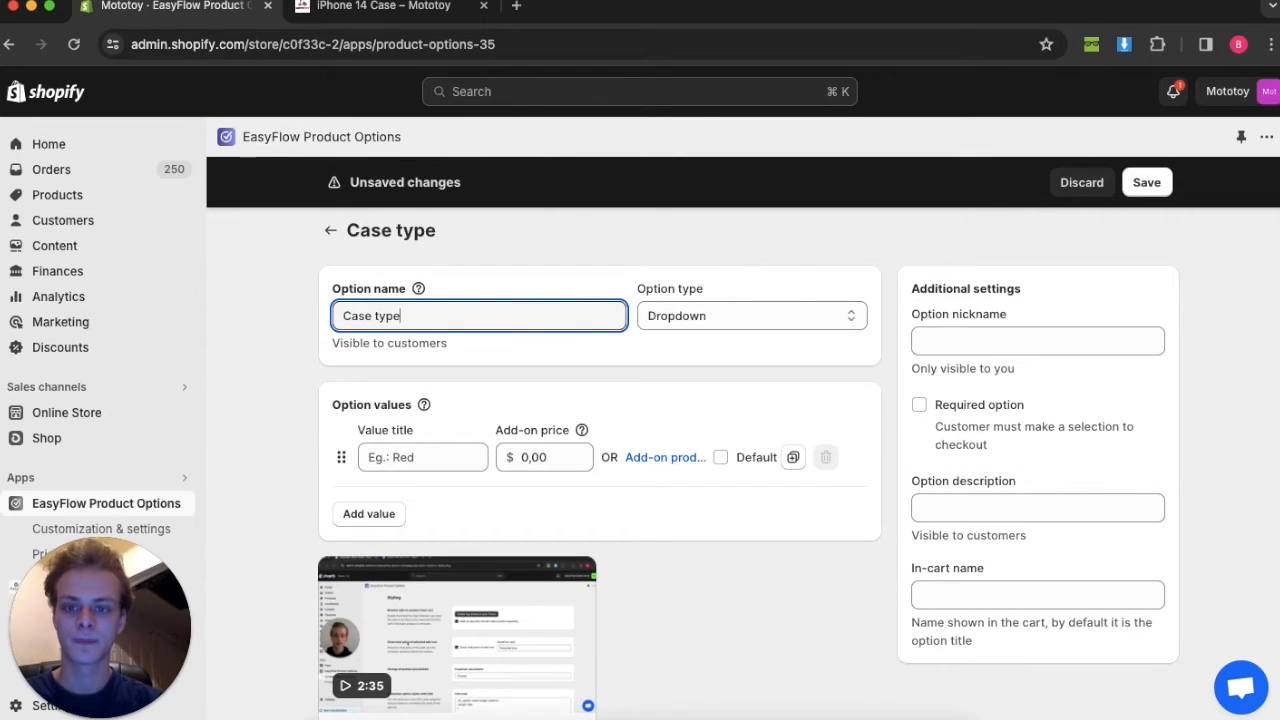
# - Following the demo product page, give the Case type option two values titled "Thin & elegant" and "Strong"
pyautogui.click(383, 6)
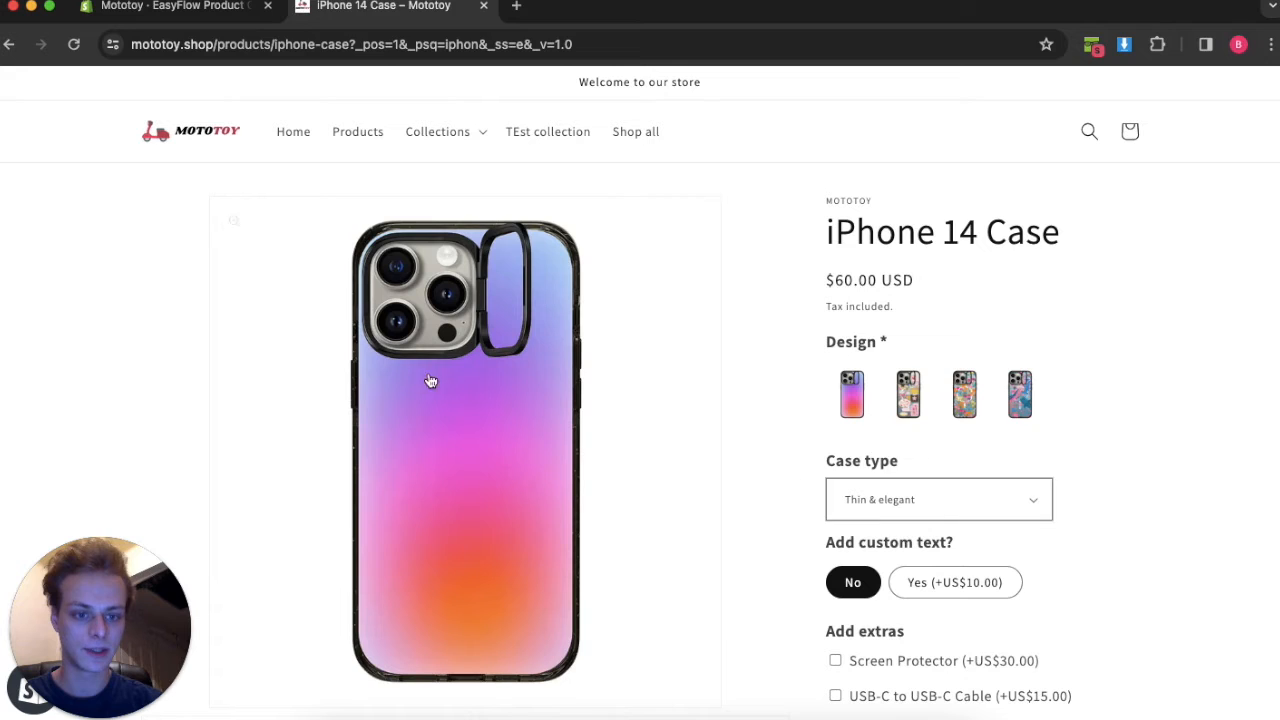
pyautogui.click(243, 10)
pyautogui.click(420, 457)
pyautogui.write('Thin & elegant')
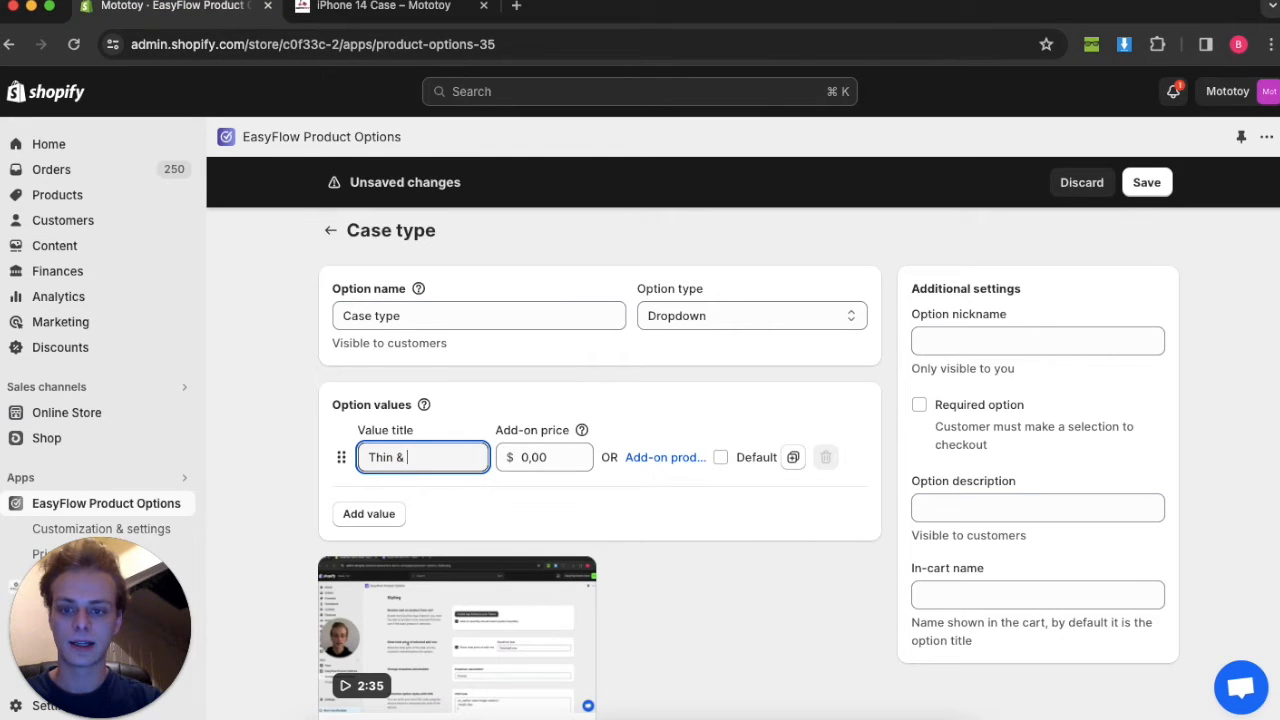
pyautogui.click(369, 513)
pyautogui.click(380, 538)
pyautogui.write('Strong')
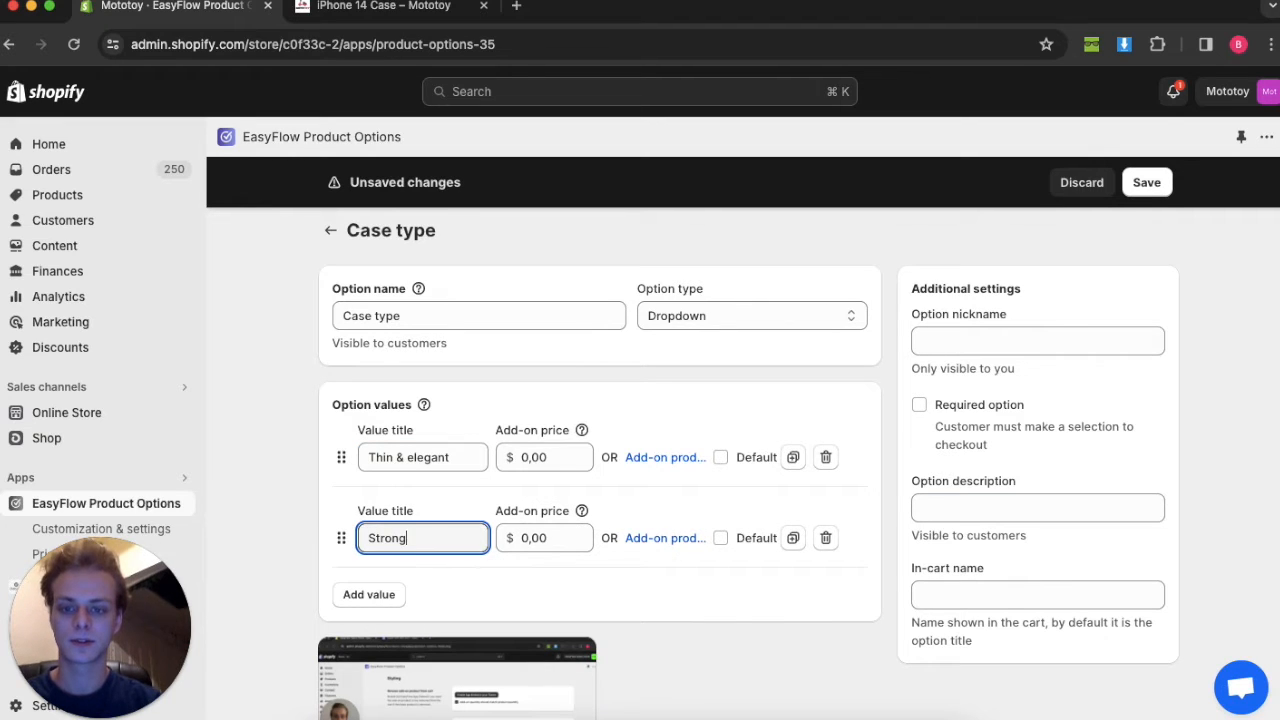
# - Add a third value titled "Ultra safe" to the Case type option and save the option
pyautogui.click(372, 594)
pyautogui.click(403, 617)
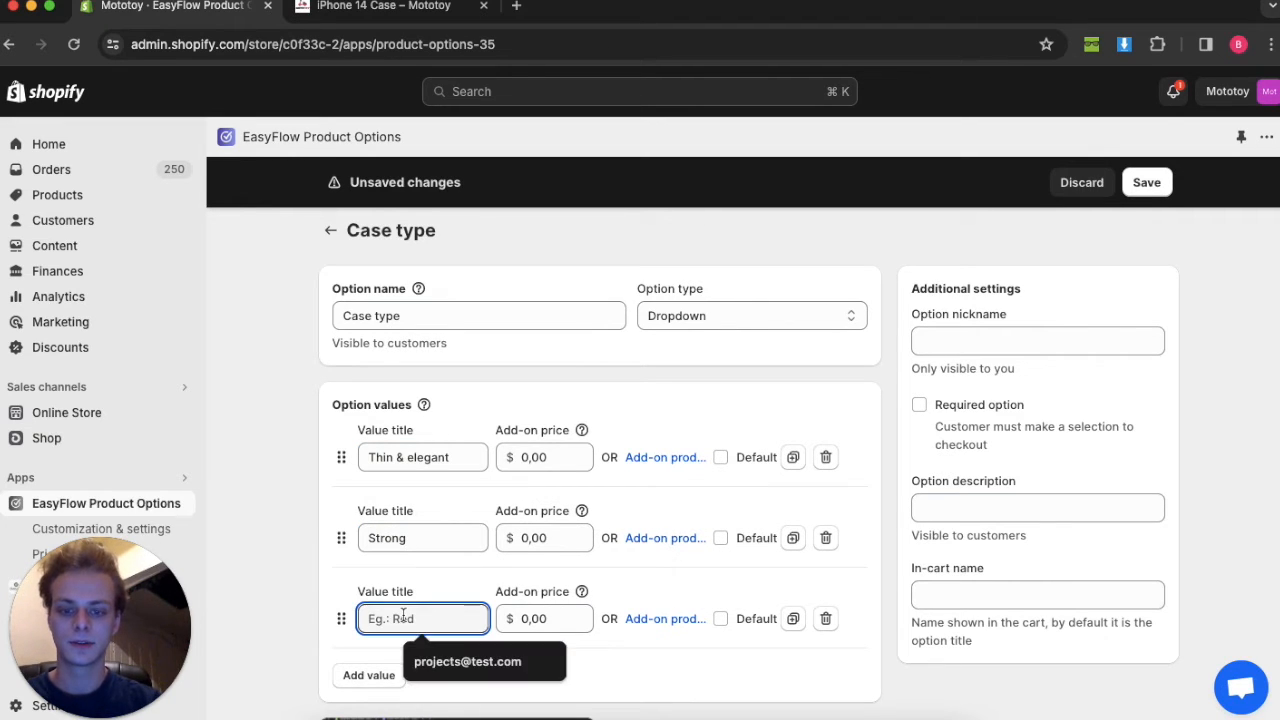
pyautogui.write('Ultra sage')
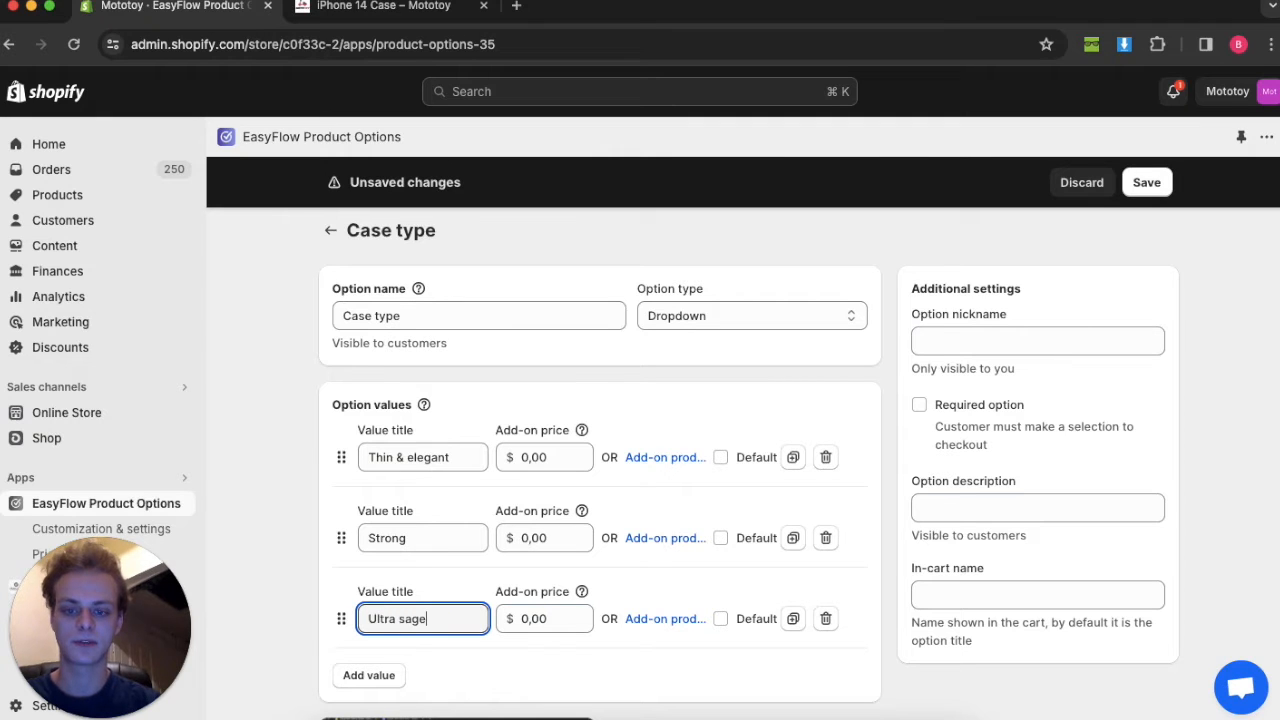
pyautogui.click(1150, 185)
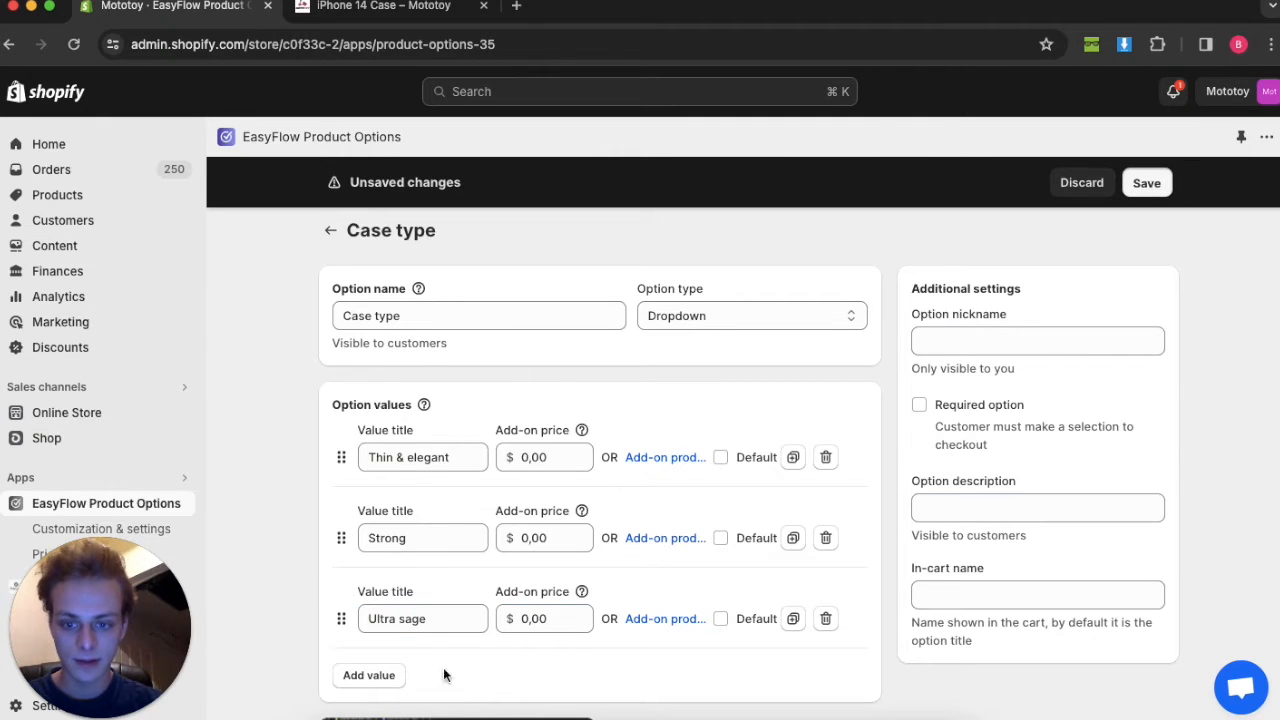
pyautogui.click(429, 620)
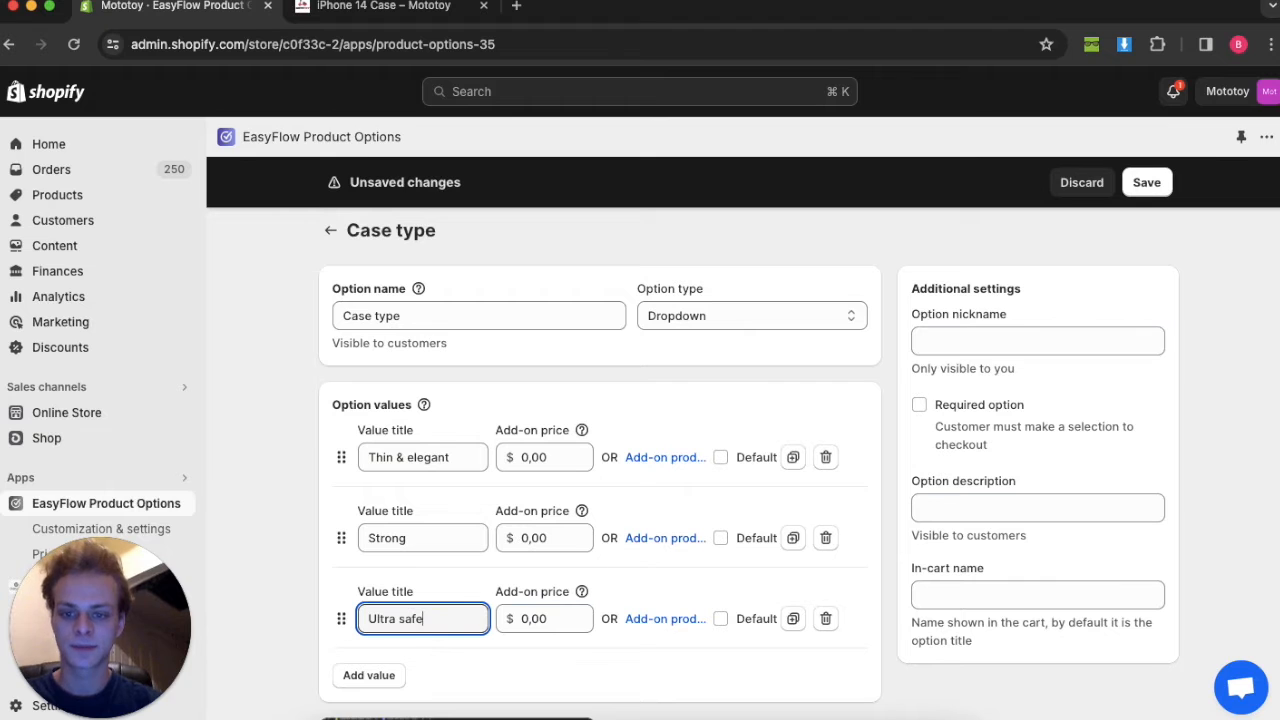
pyautogui.click(1150, 186)
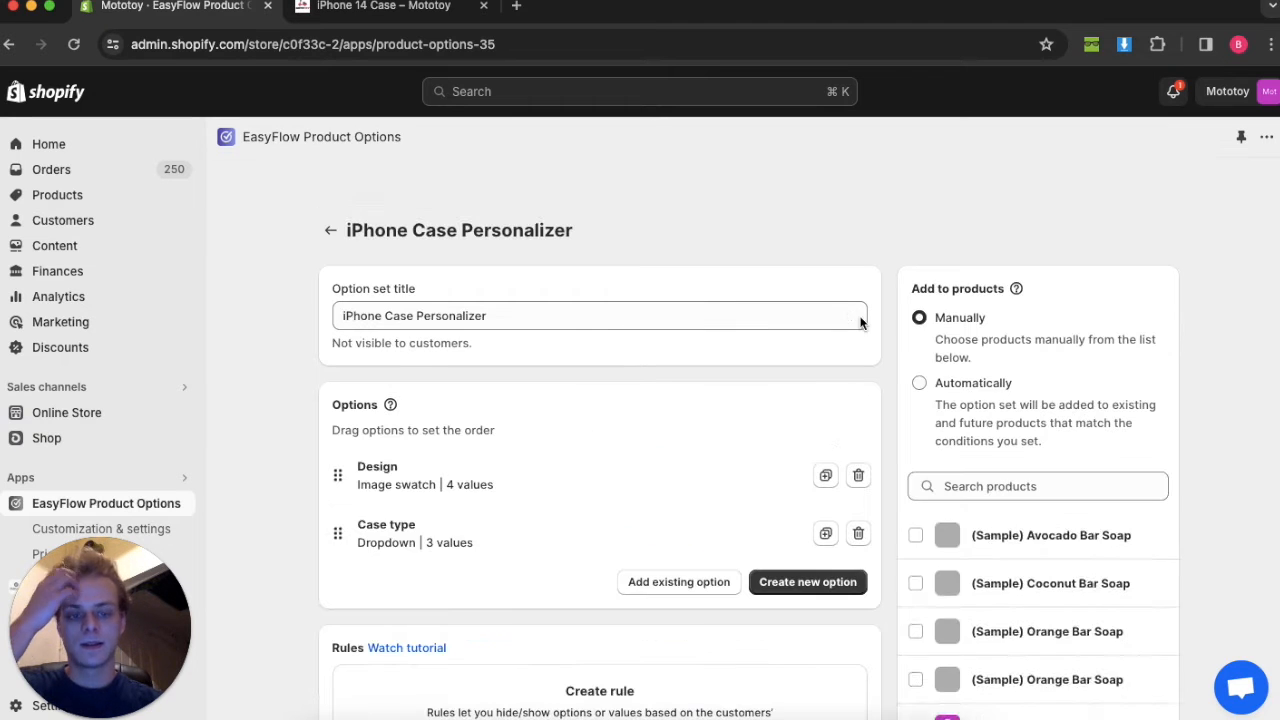
# - Check the demo product page for the next option, then create a button option named "Add custom text?"
pyautogui.click(342, 7)
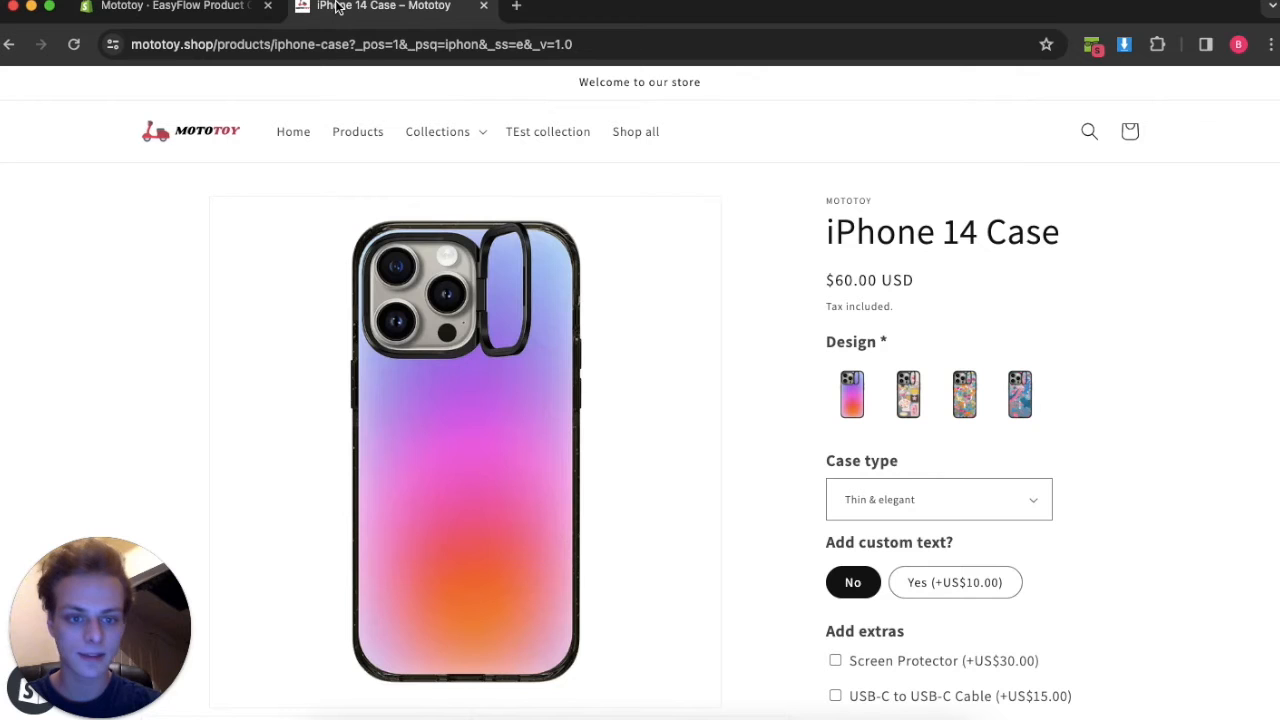
pyautogui.click(142, 20)
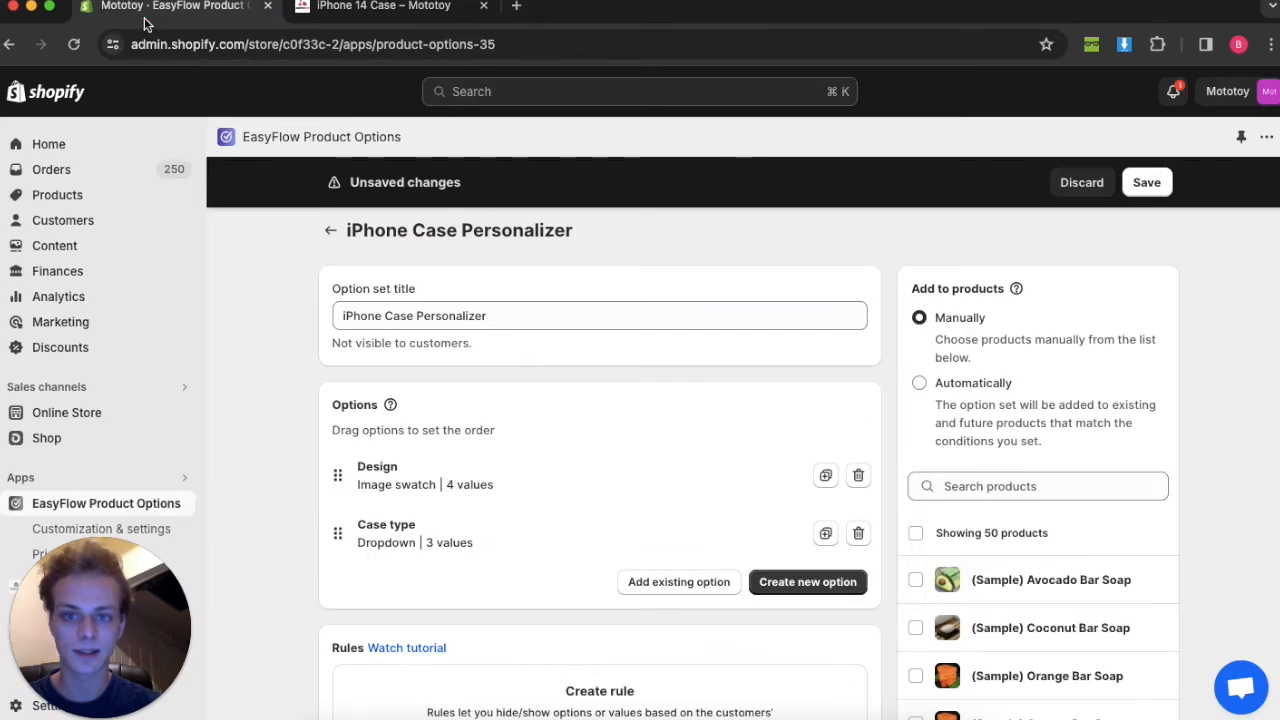
pyautogui.click(792, 580)
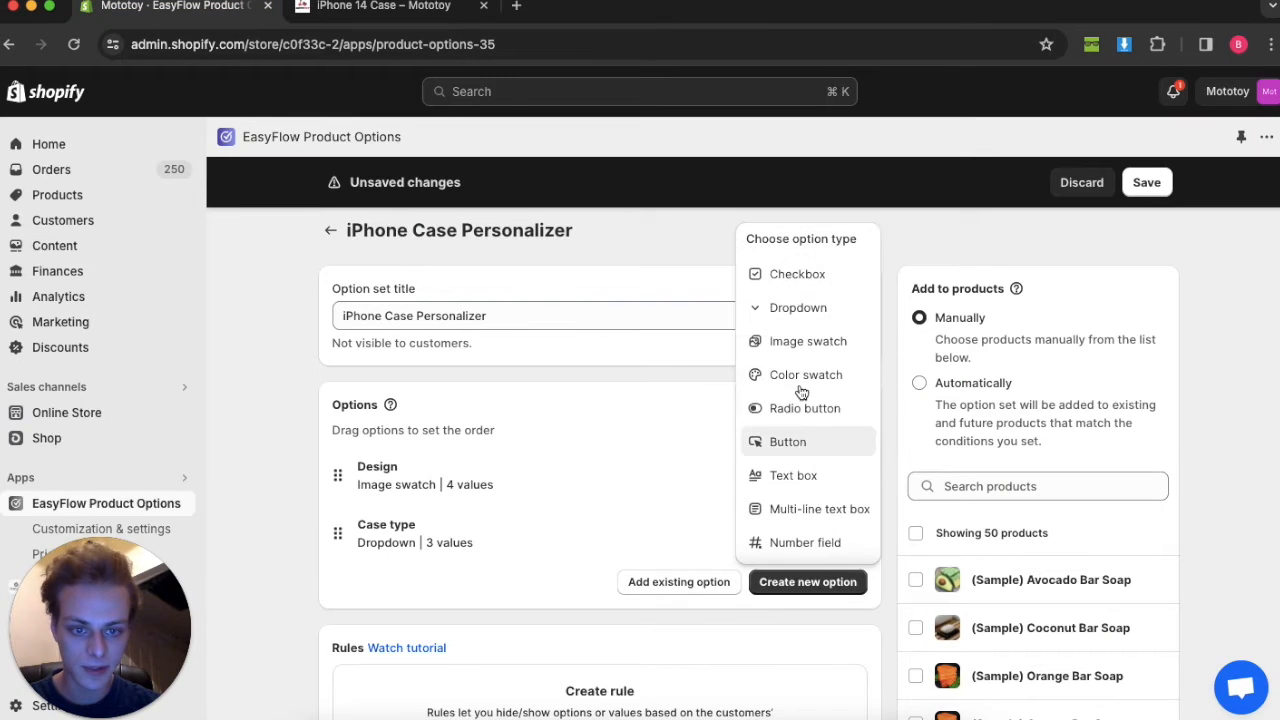
pyautogui.click(780, 440)
pyautogui.click(421, 262)
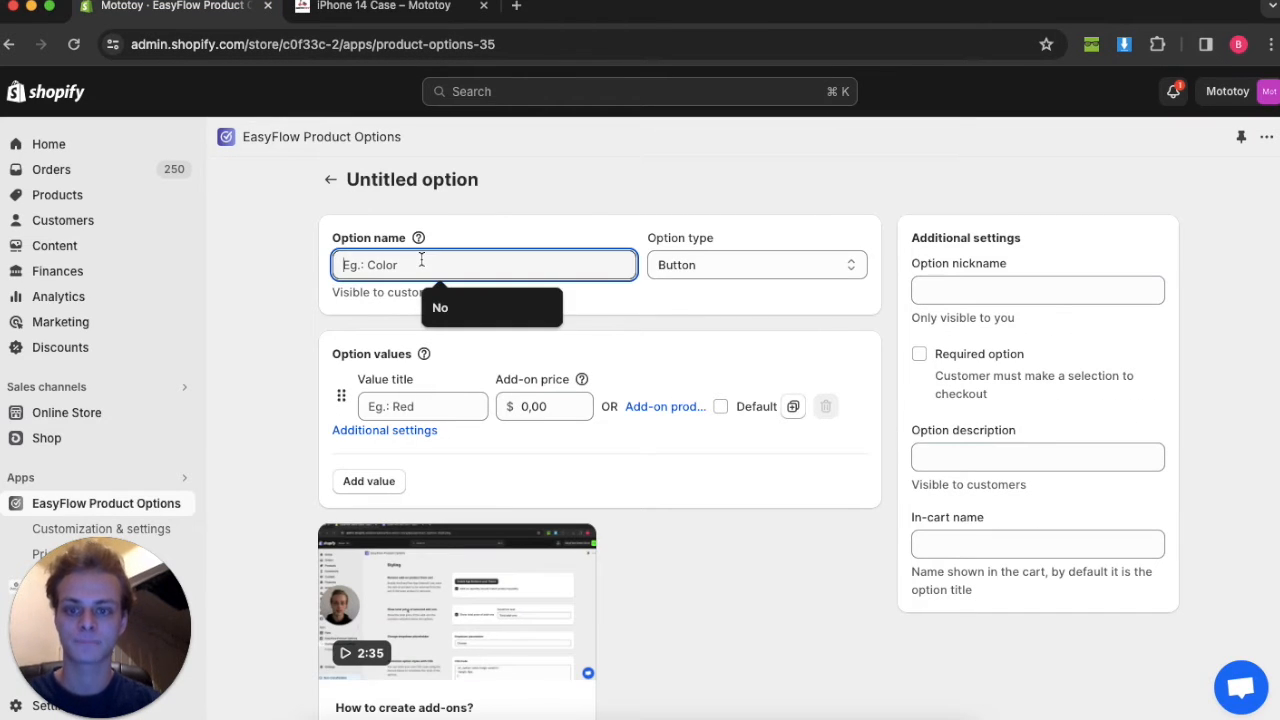
pyautogui.write('Add custom text?')
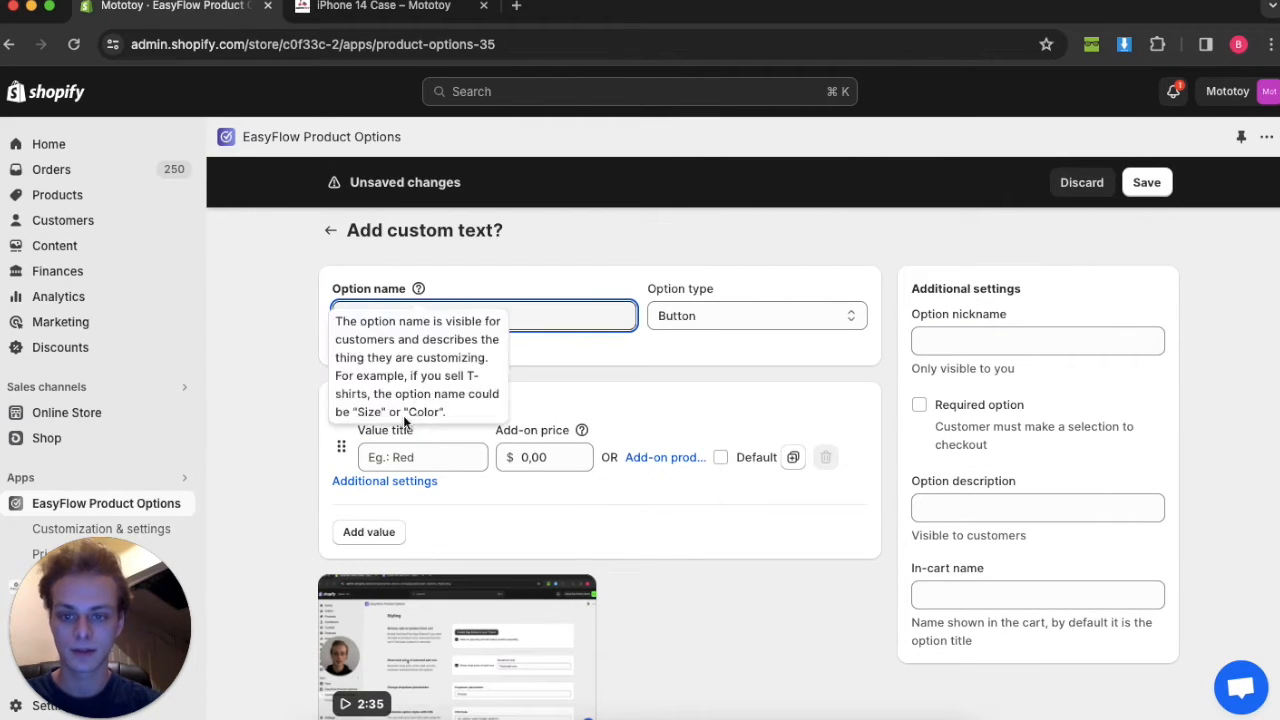
# - Give the custom text button option the values "No" and "Yes", with "No" as the default
pyautogui.click(397, 455)
pyautogui.write('No')
pyautogui.click(366, 533)
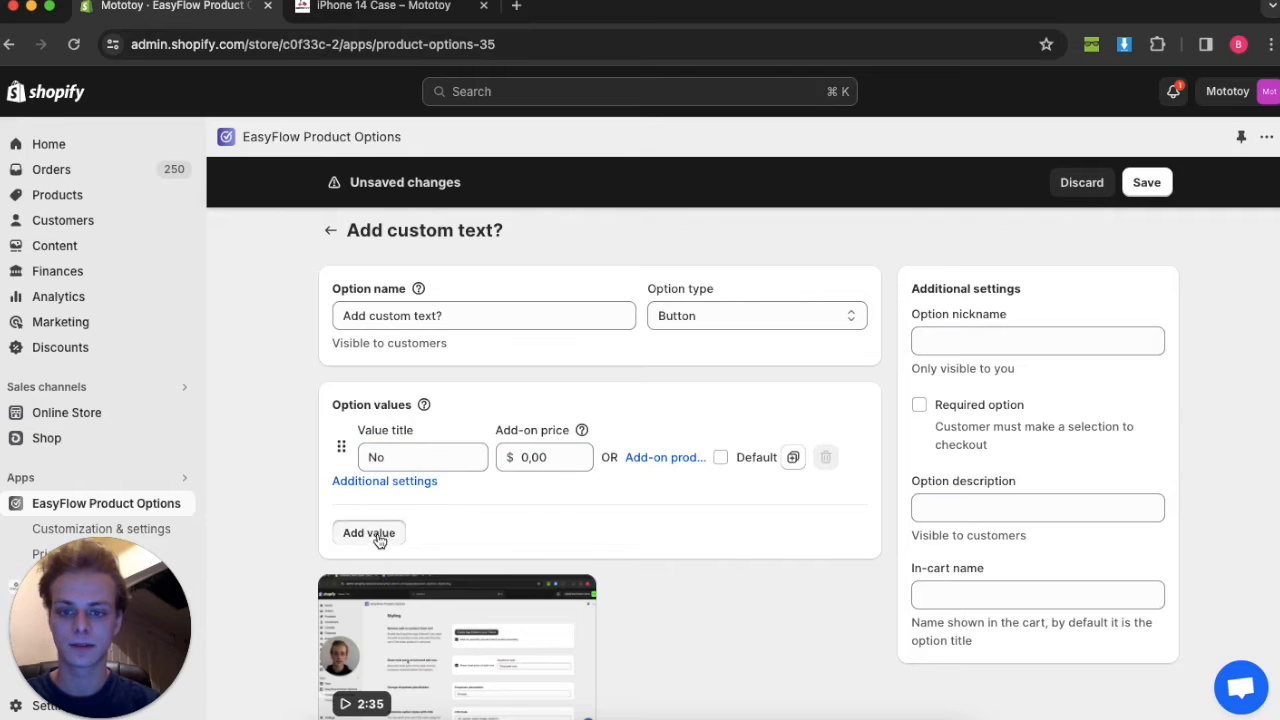
pyautogui.click(397, 560)
pyautogui.write('Yes')
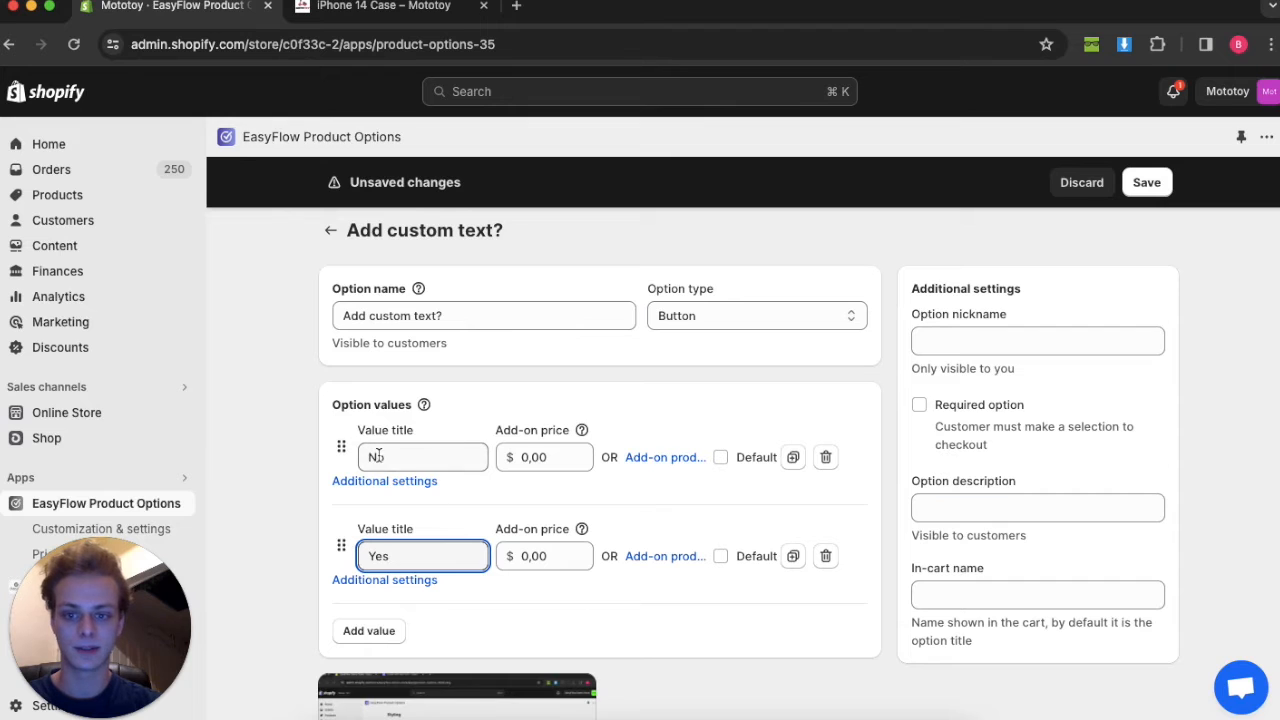
pyautogui.click(720, 457)
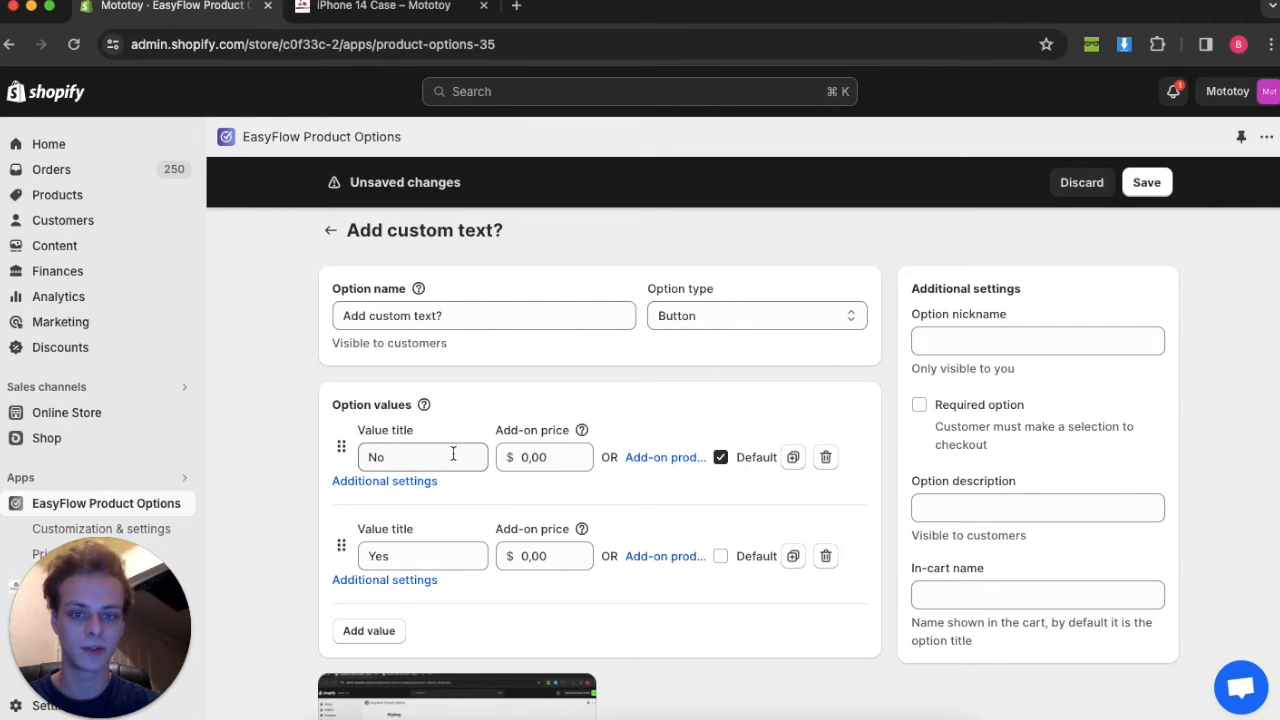
# - Check the "Yes" button's add-on price on the demo product page and save the "Add custom text?" option
pyautogui.click(374, 10)
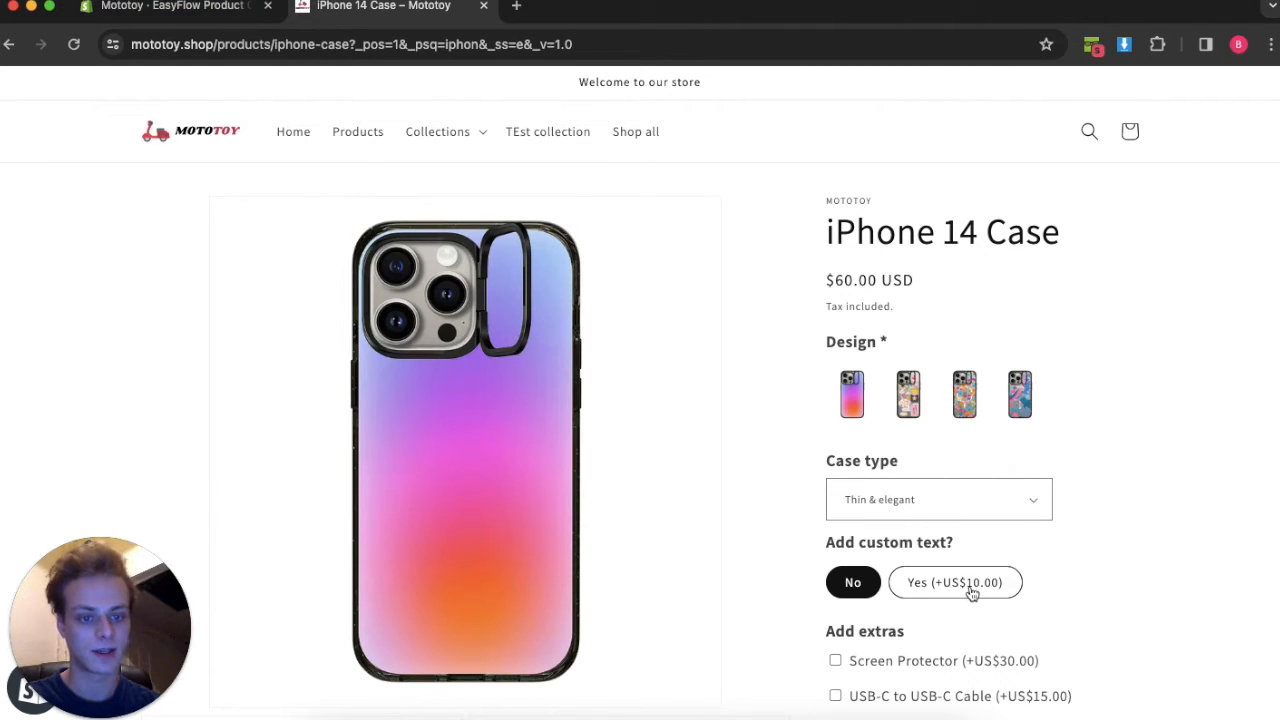
pyautogui.click(186, 12)
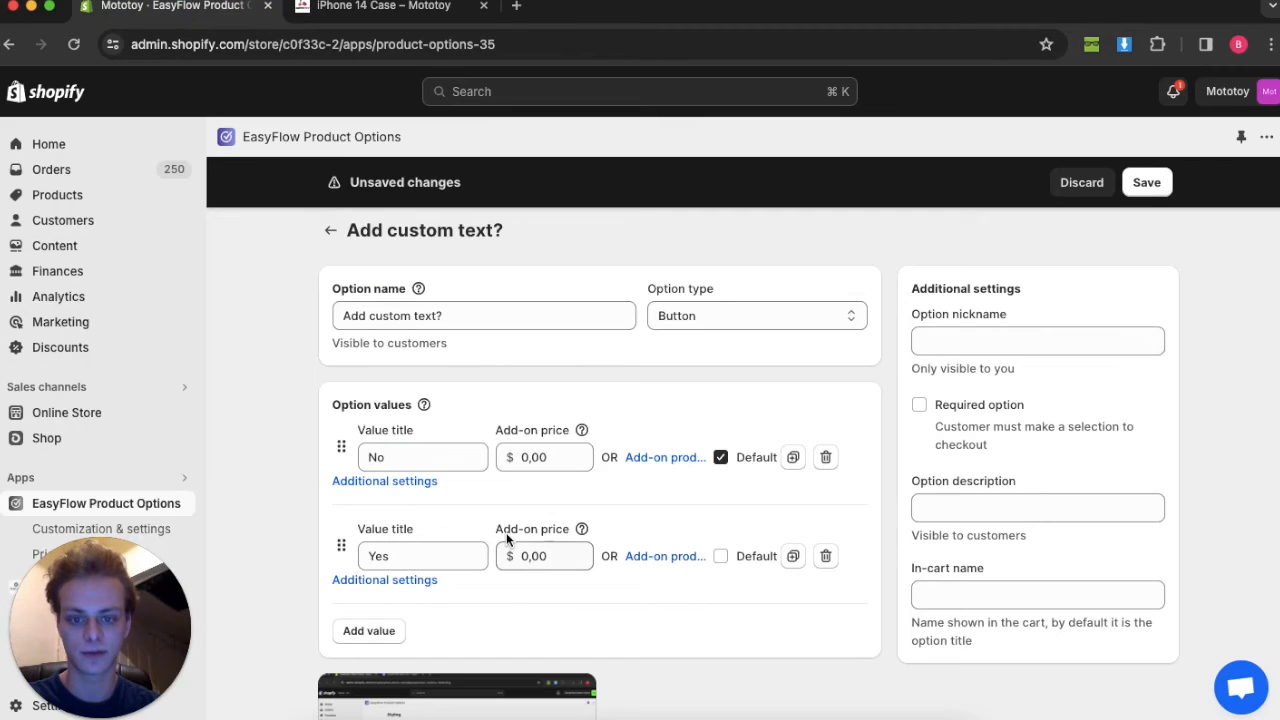
pyautogui.click(1148, 185)
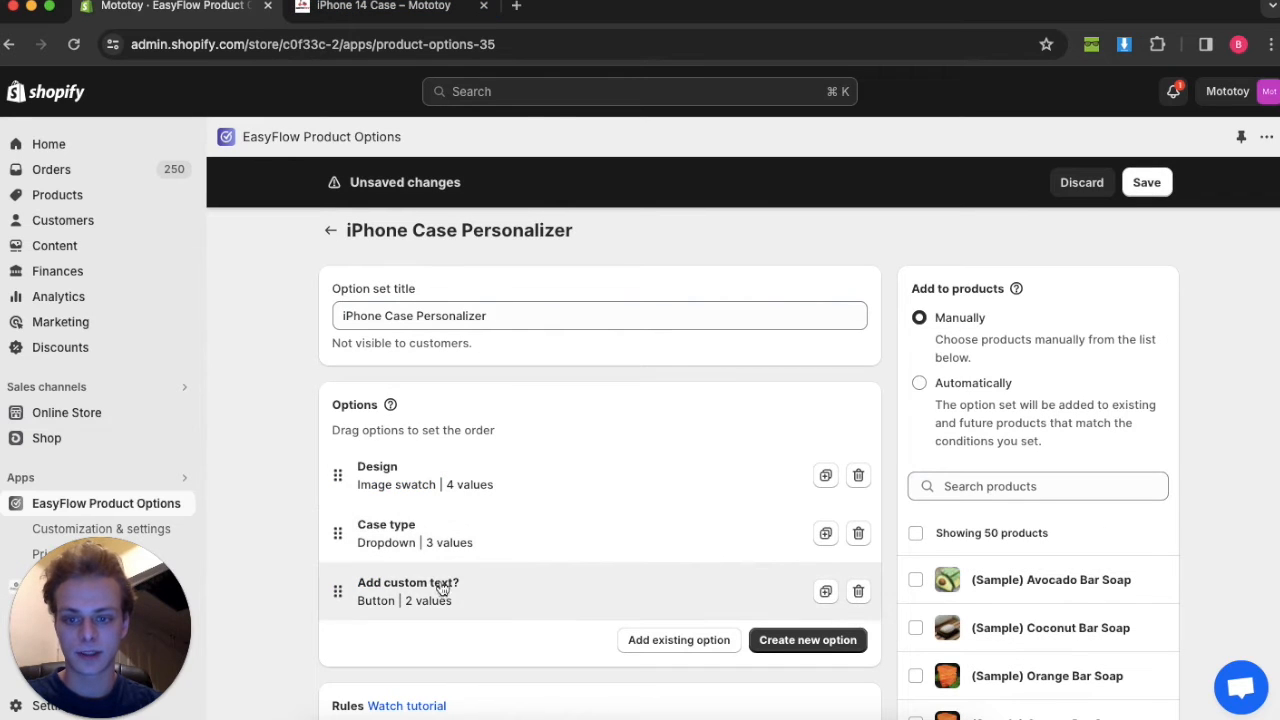
# - Create a new text box option named "Custom text" and save it to the set
pyautogui.click(806, 640)
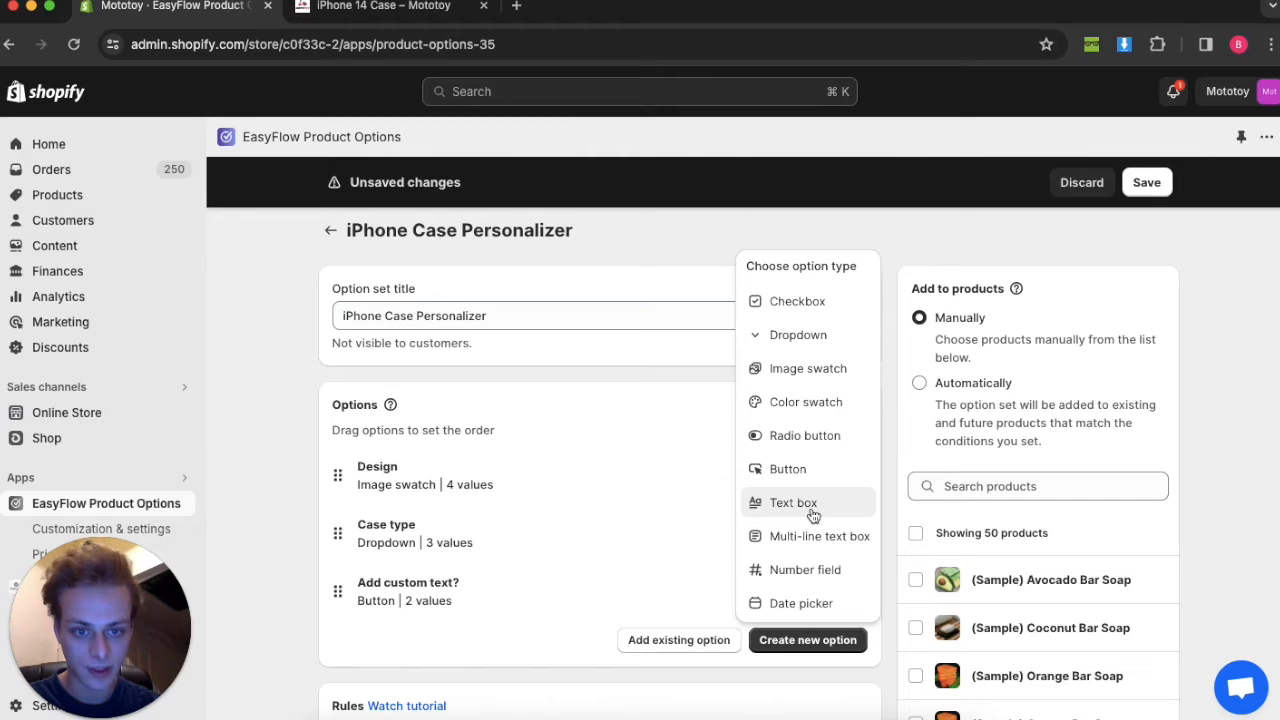
pyautogui.scroll(-1, 810, 515)
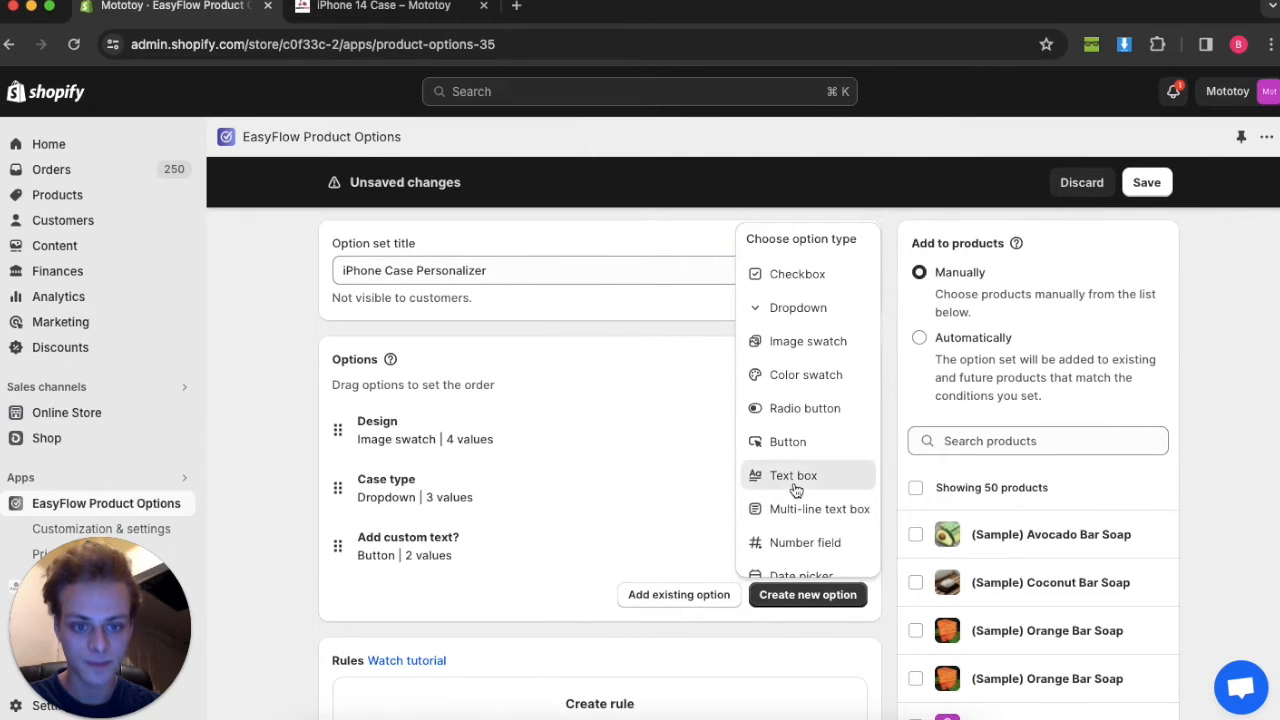
pyautogui.click(791, 480)
pyautogui.scroll(1, 571, 449)
pyautogui.click(413, 276)
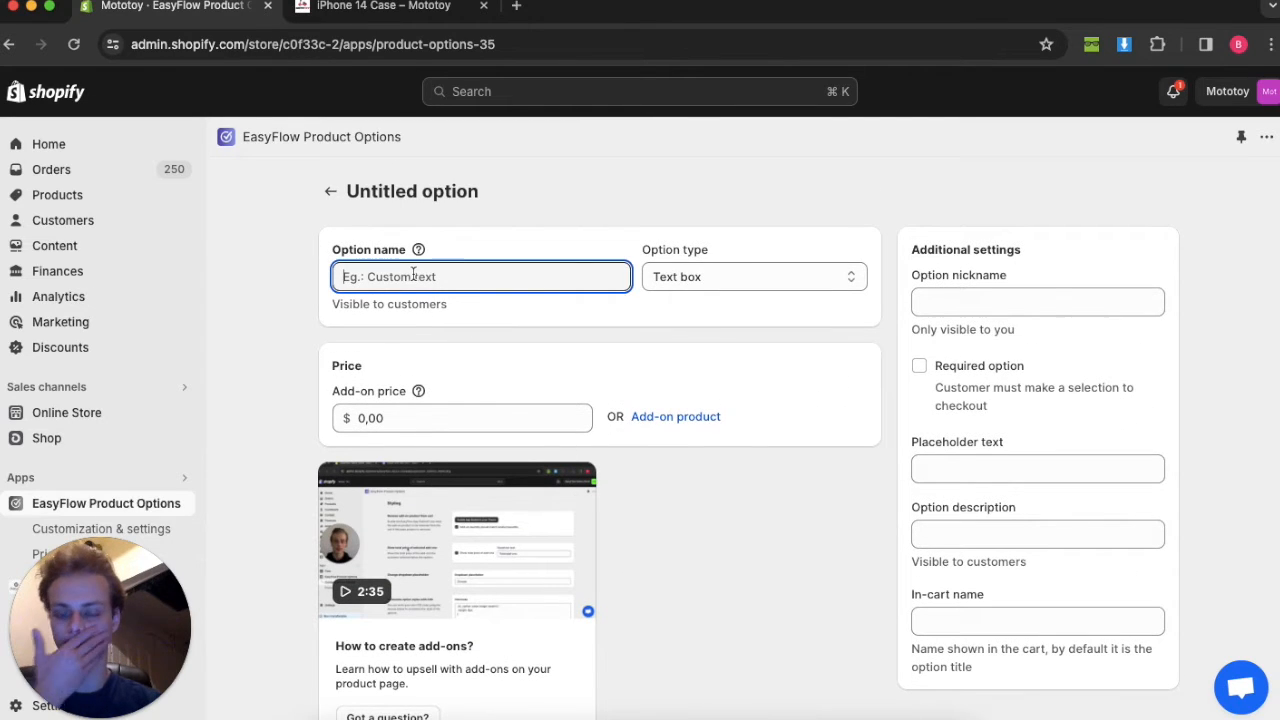
pyautogui.write('Custom text')
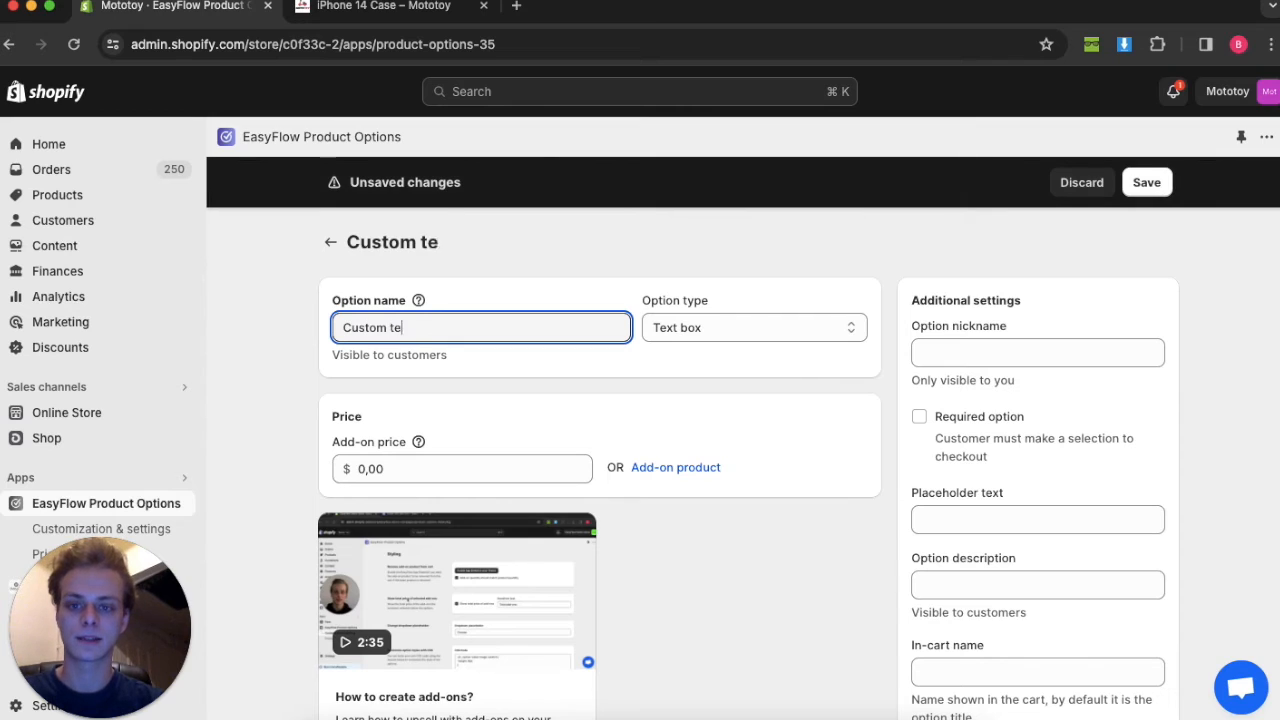
pyautogui.click(1150, 184)
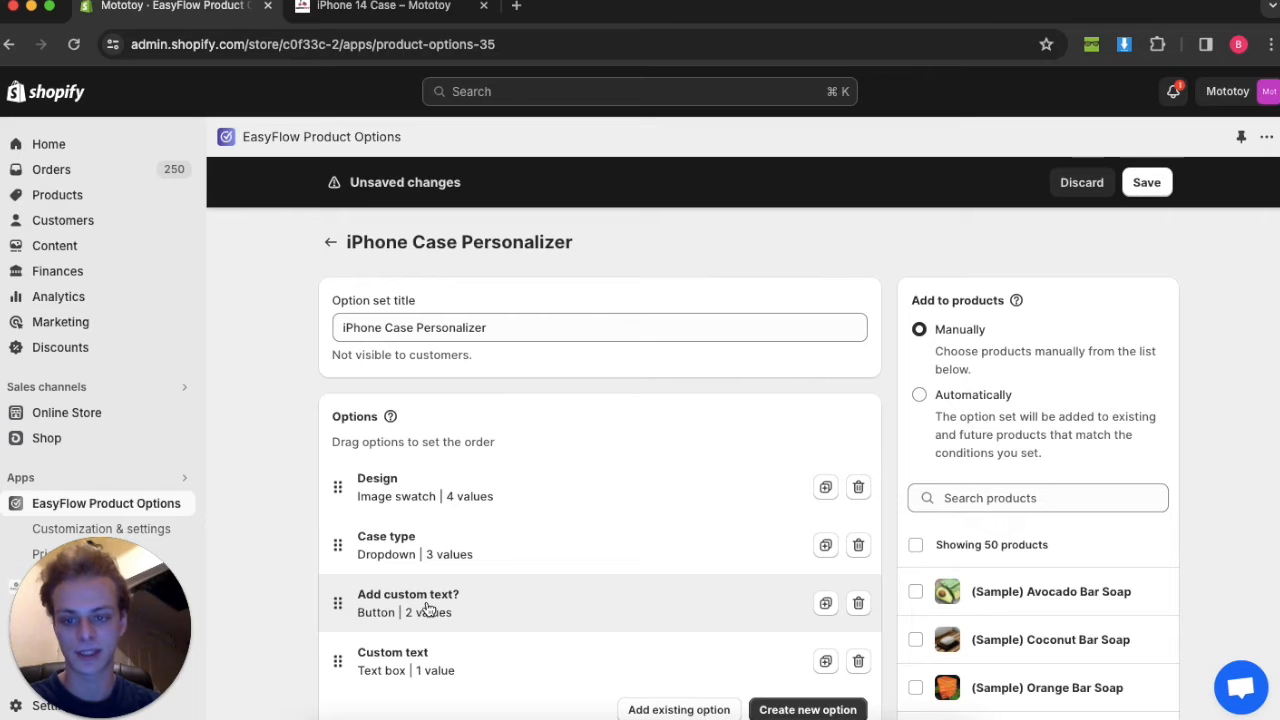
# - Check the demo product page for the extras heading, and create a checkbox option named "Add extras"
pyautogui.scroll(-2, 428, 607)
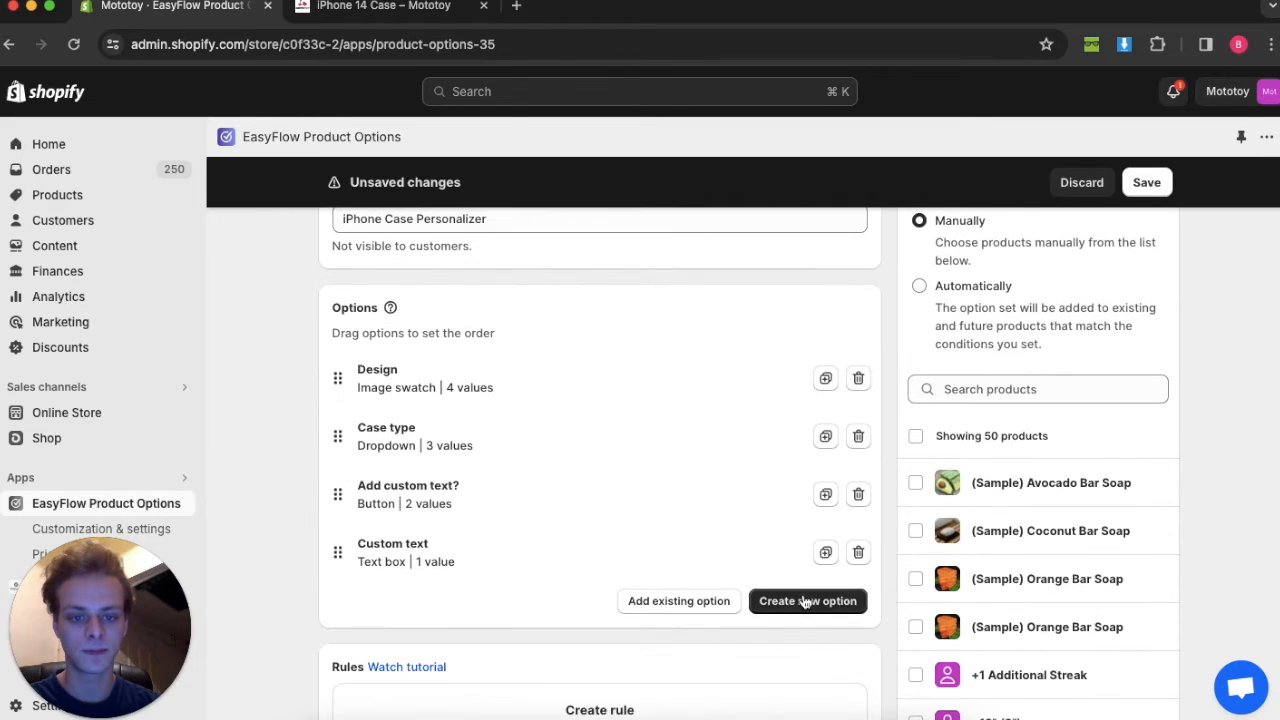
pyautogui.click(362, 8)
pyautogui.moveTo(906, 632); pyautogui.dragTo(829, 628)
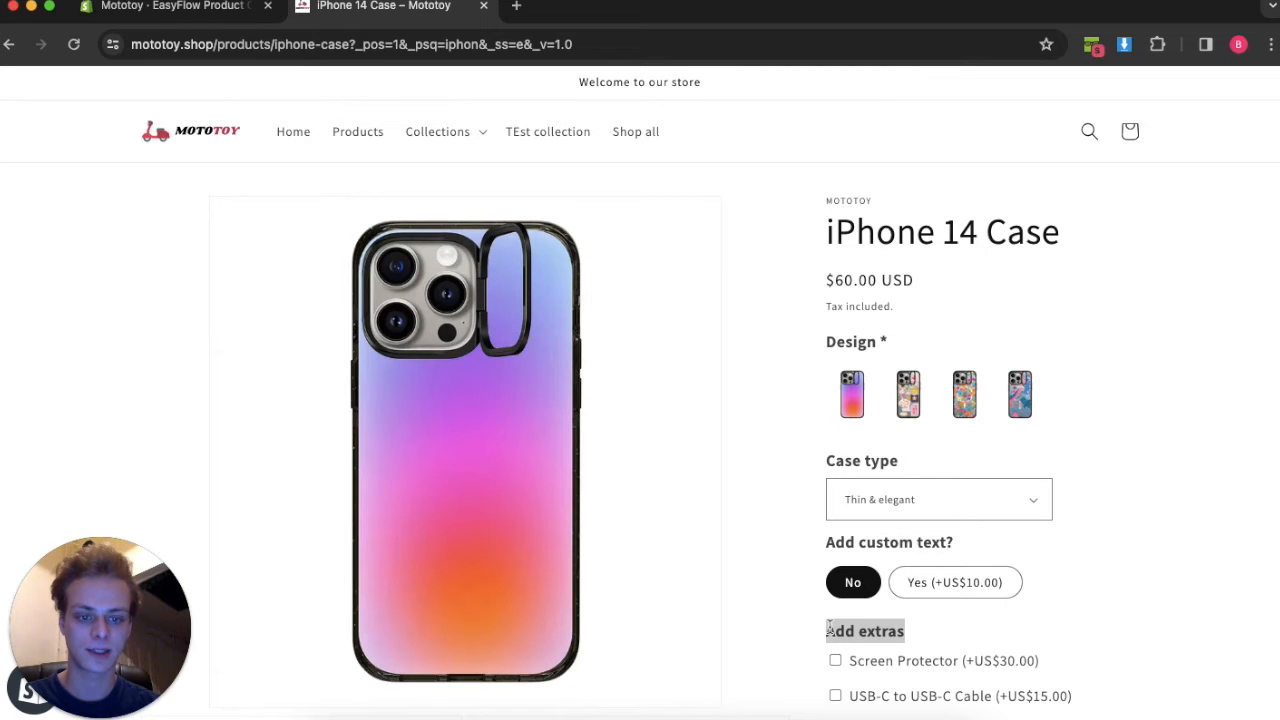
pyautogui.click(150, 12)
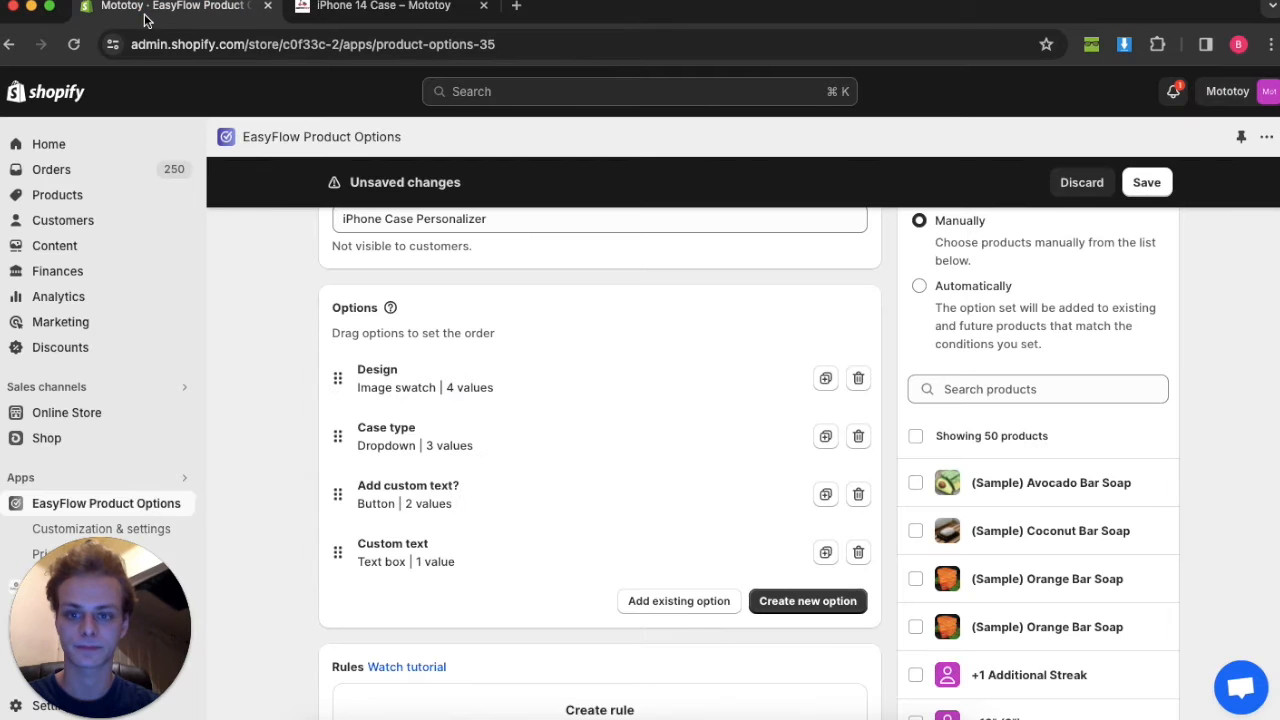
pyautogui.click(797, 605)
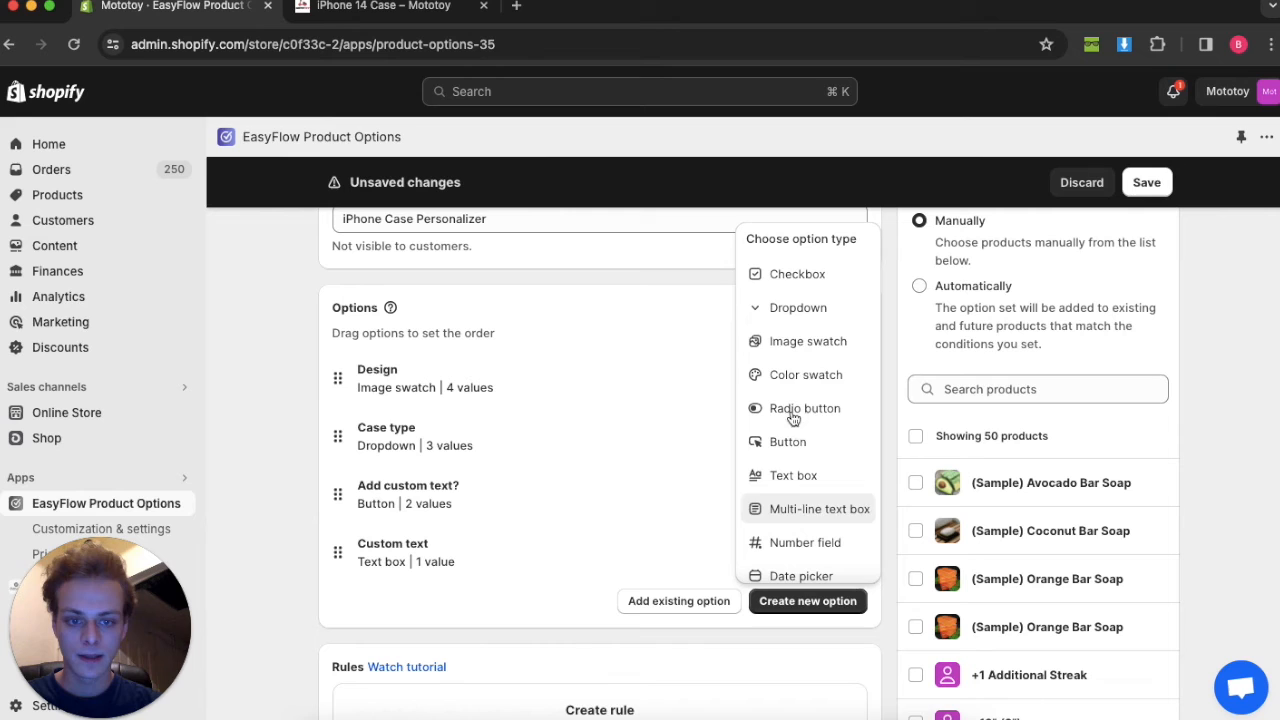
pyautogui.click(797, 274)
pyautogui.click(383, 292)
pyautogui.write('Add extras')
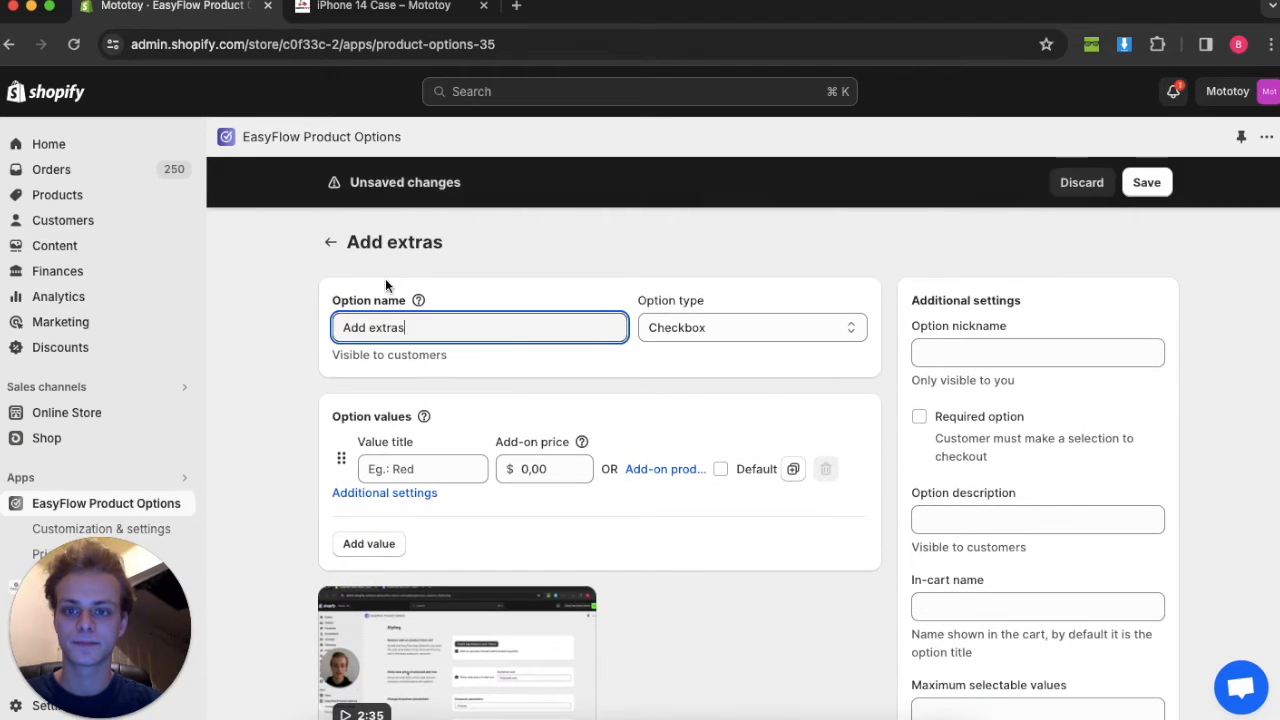
# - Give the "Add extras" option the values "Screen Protector" and "USB-C to USB-C Cable", taking the titles from the demo product page
pyautogui.click(423, 468)
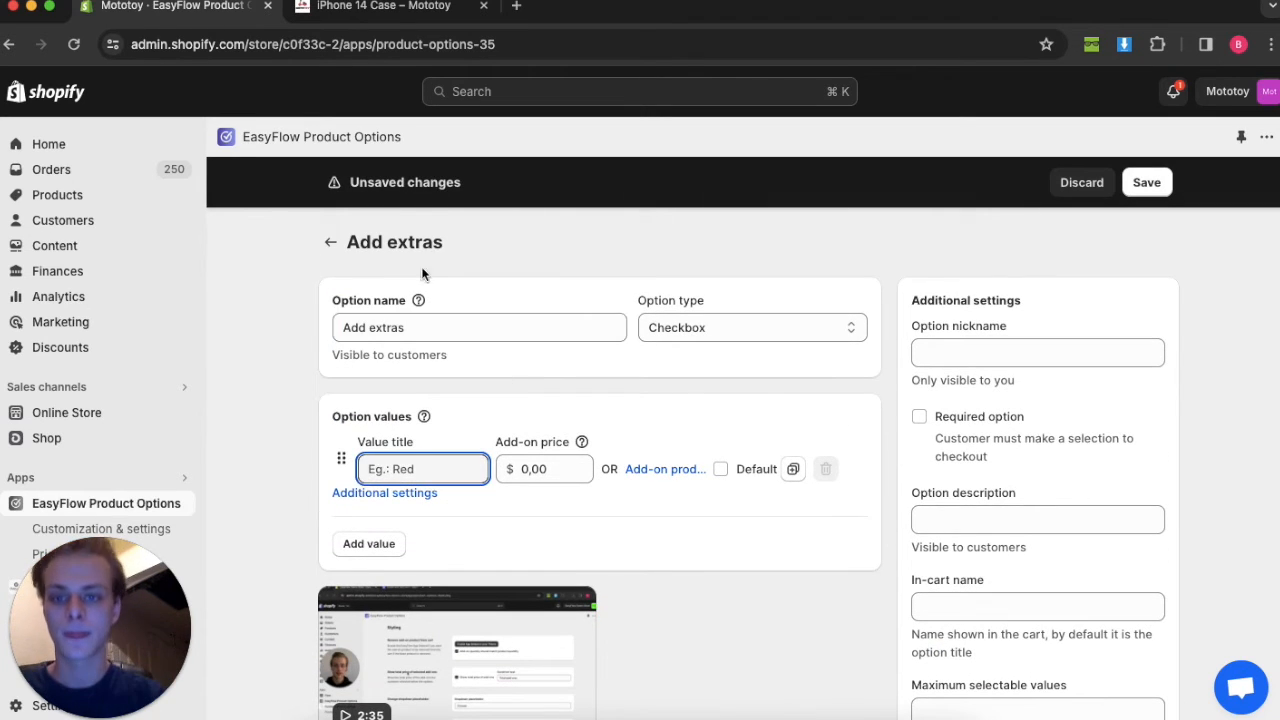
pyautogui.click(372, 6)
pyautogui.scroll(-2, 970, 543)
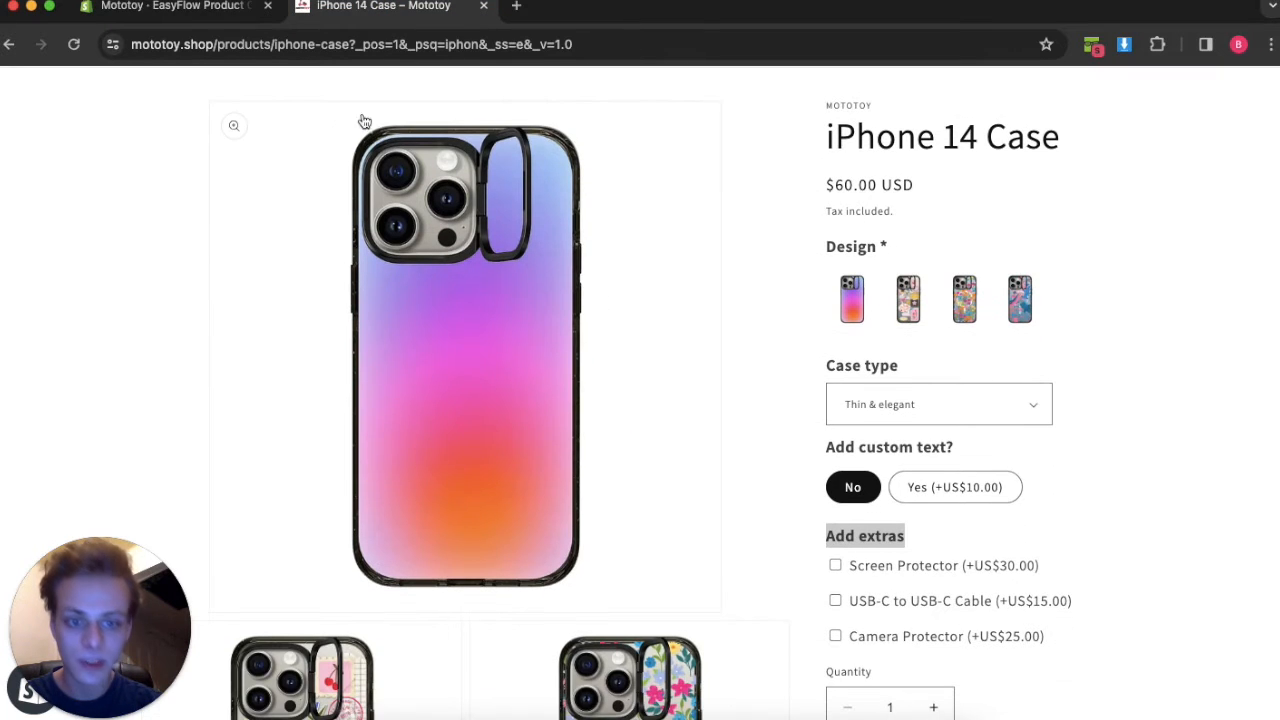
pyautogui.click(208, 12)
pyautogui.write('Screen Protector')
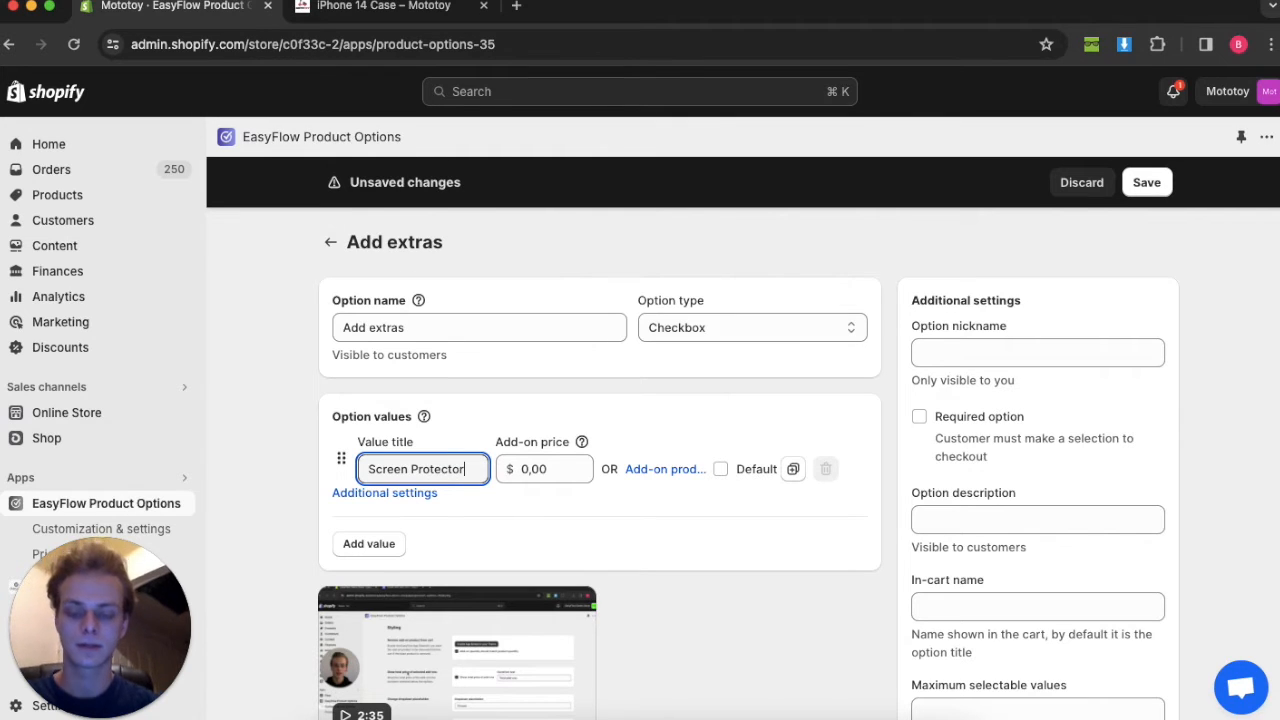
pyautogui.click(370, 545)
pyautogui.click(405, 567)
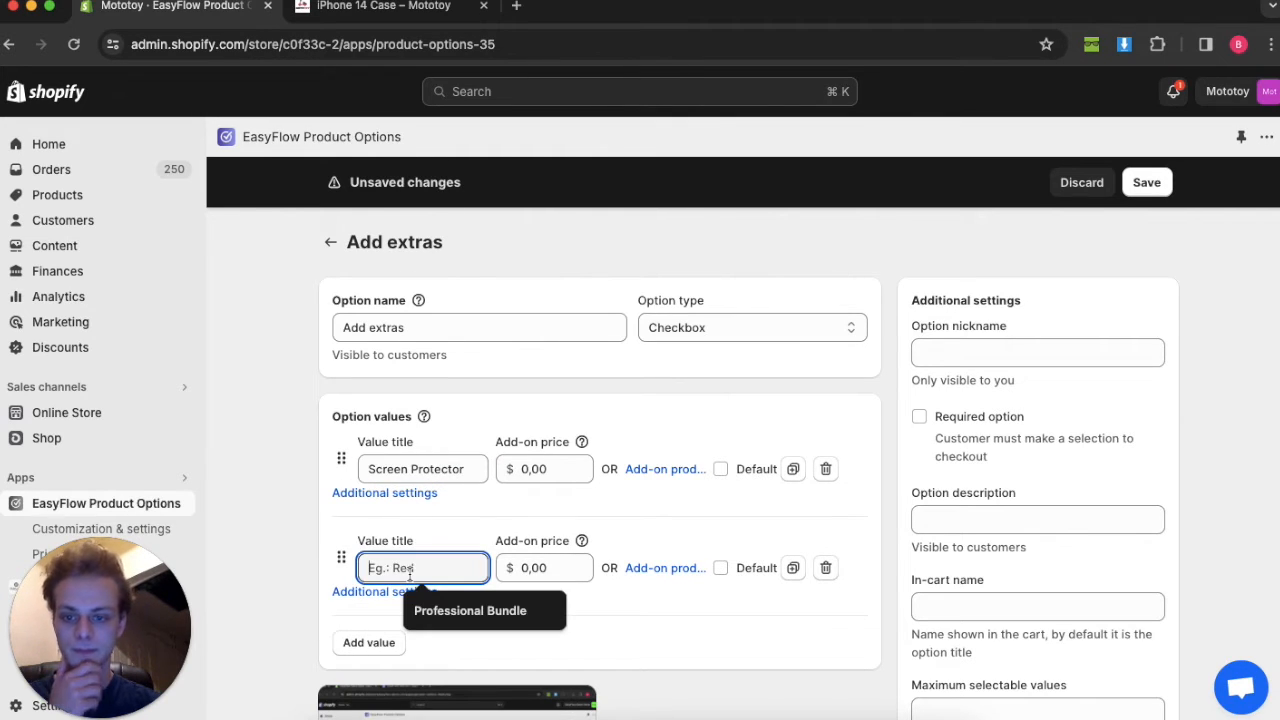
pyautogui.write('USB-C to USB-')
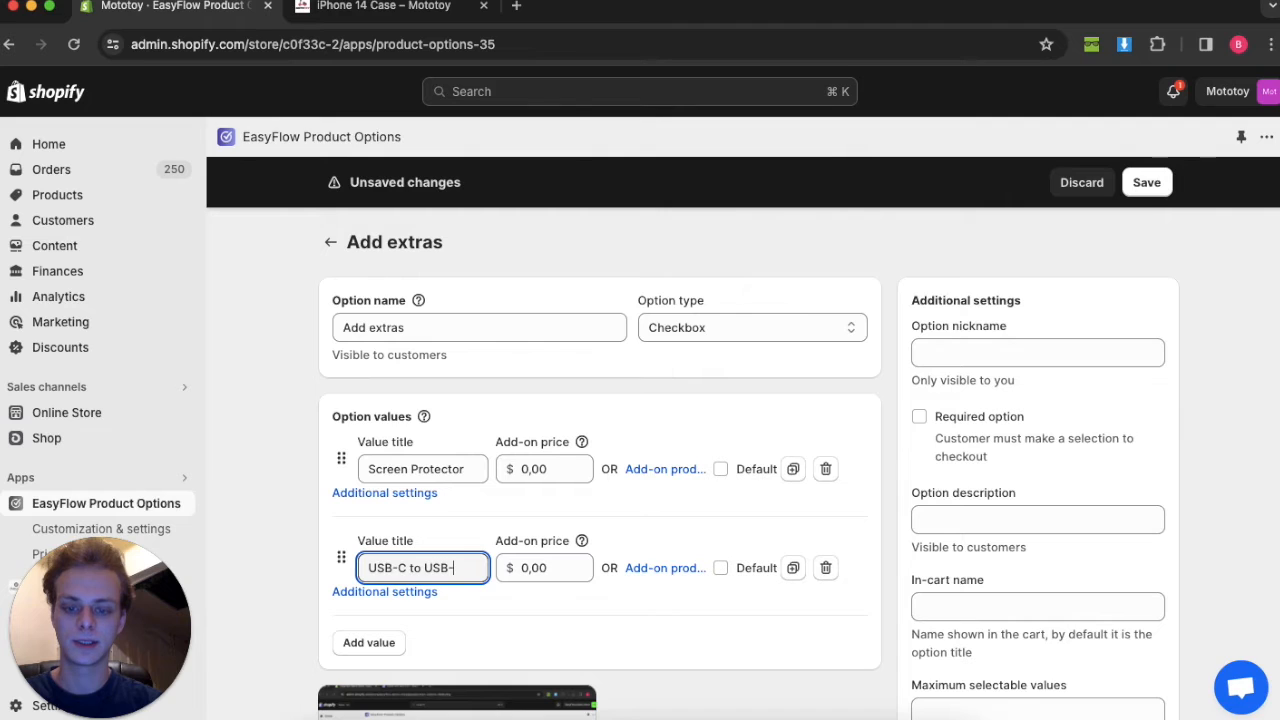
pyautogui.write('C Cable')
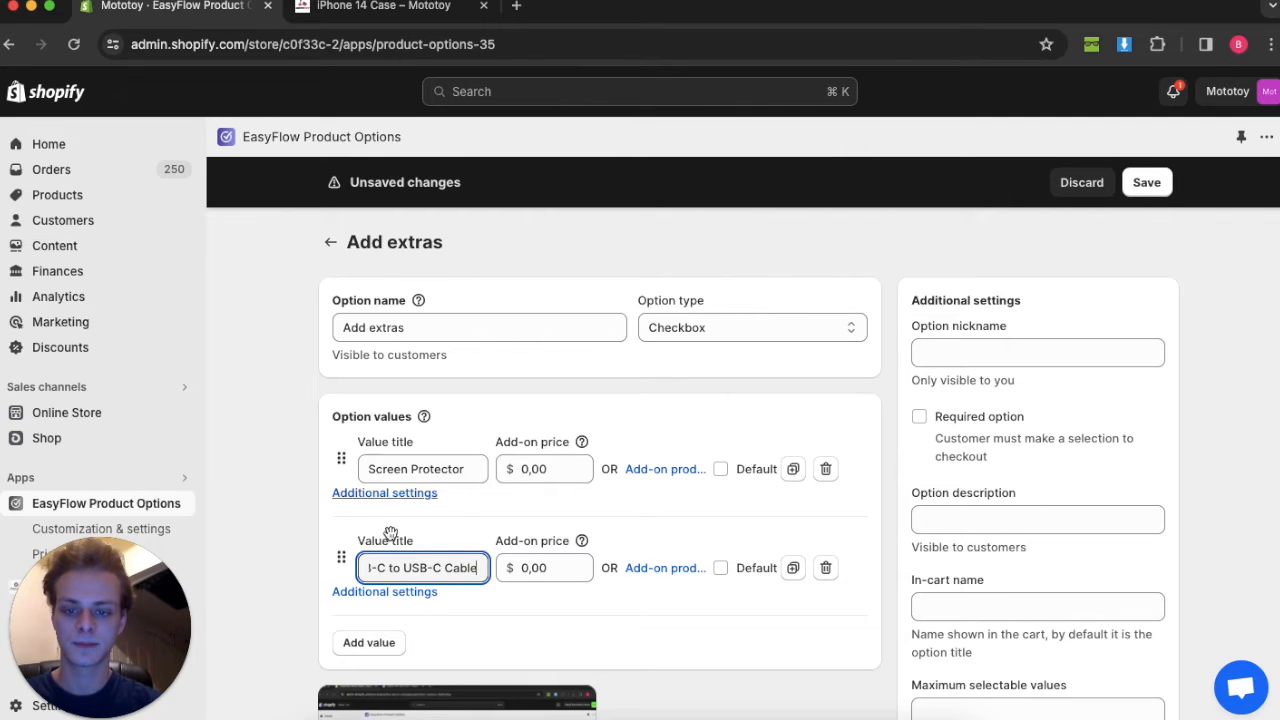
# - Add a third value titled "Camera Protector" to the "Add extras" option, checking the title on the demo product page
pyautogui.click(369, 642)
pyautogui.click(413, 667)
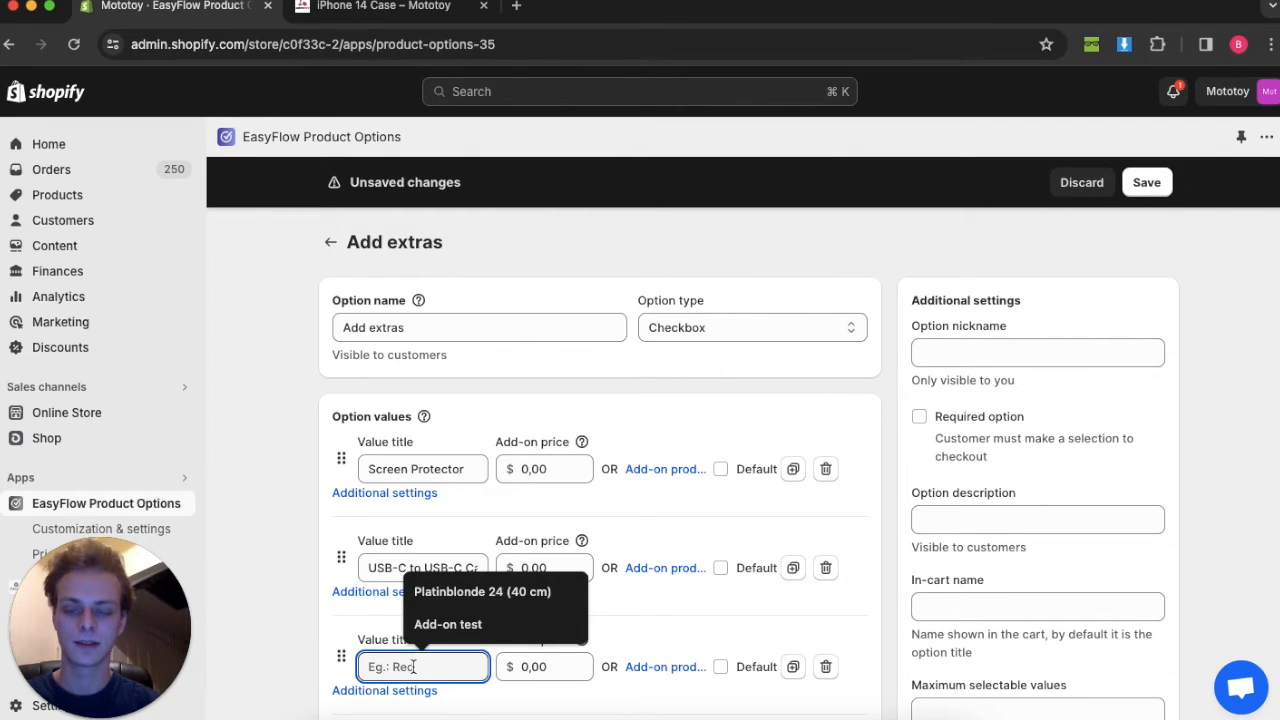
pyautogui.click(365, 6)
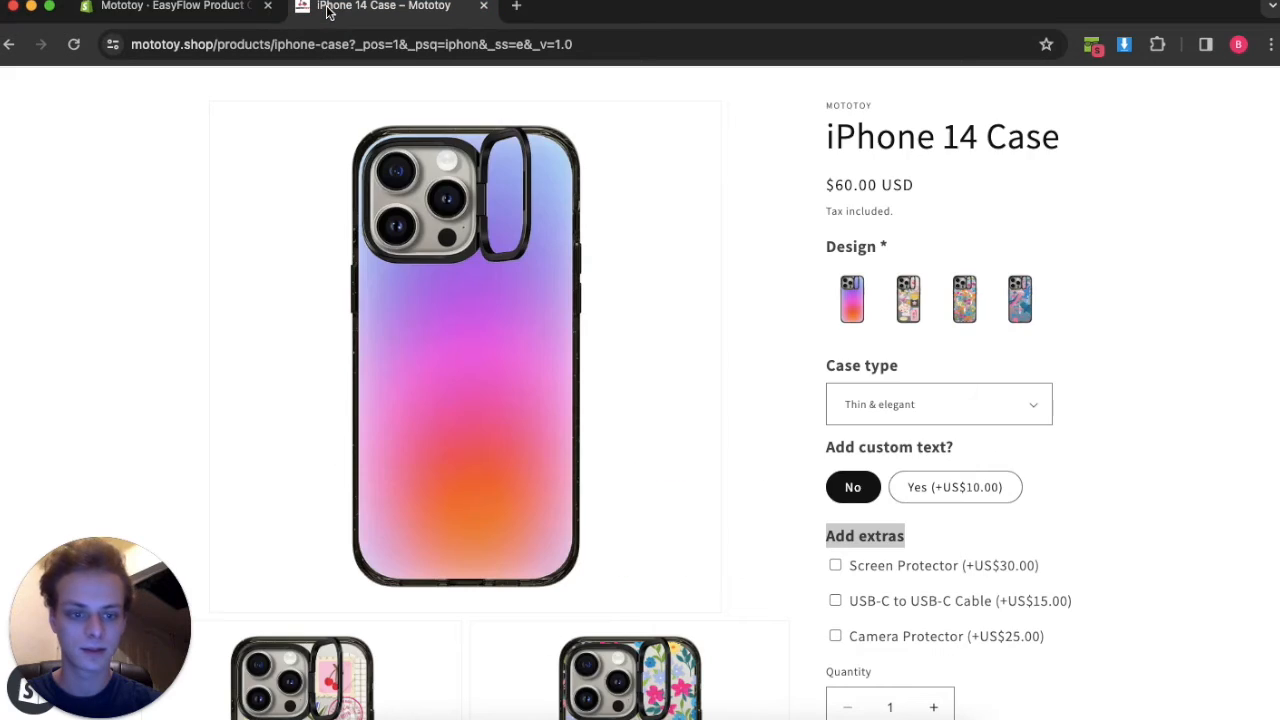
pyautogui.click(180, 20)
pyautogui.write('Camera Protector')
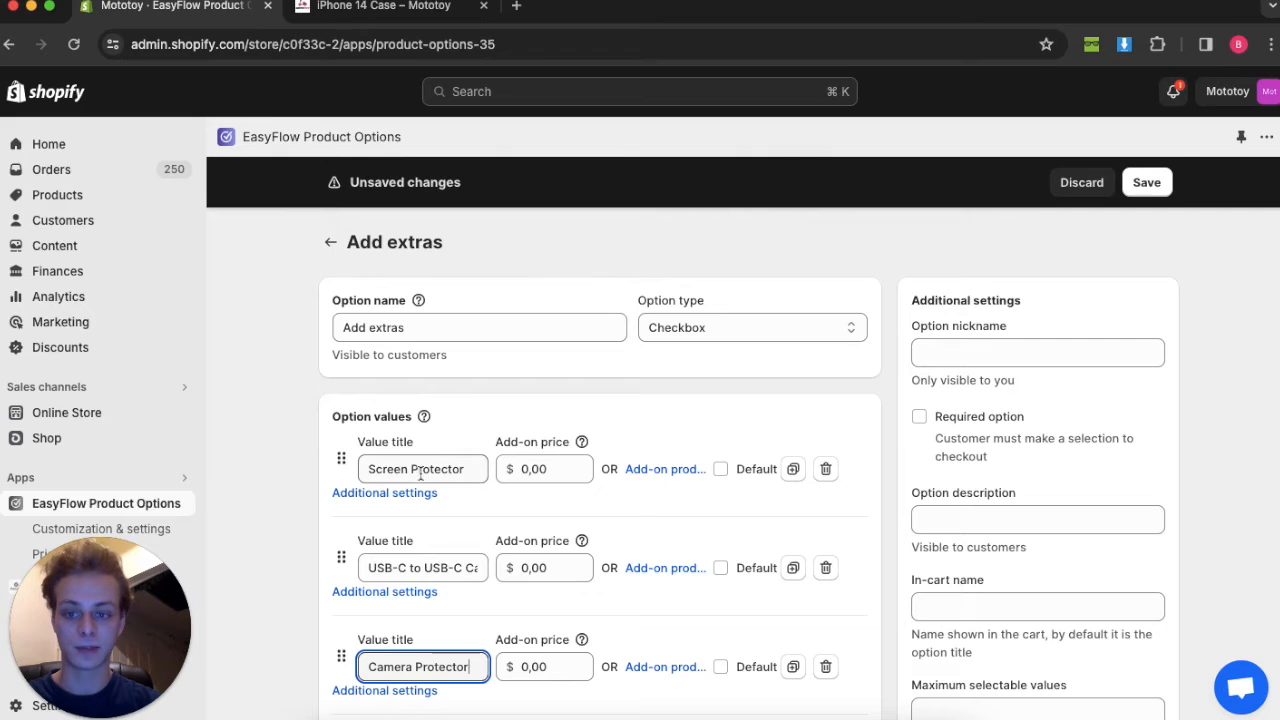
# - Check the extras' add-on prices on the demo product page and save the "Add extras" option to the set
pyautogui.click(394, 12)
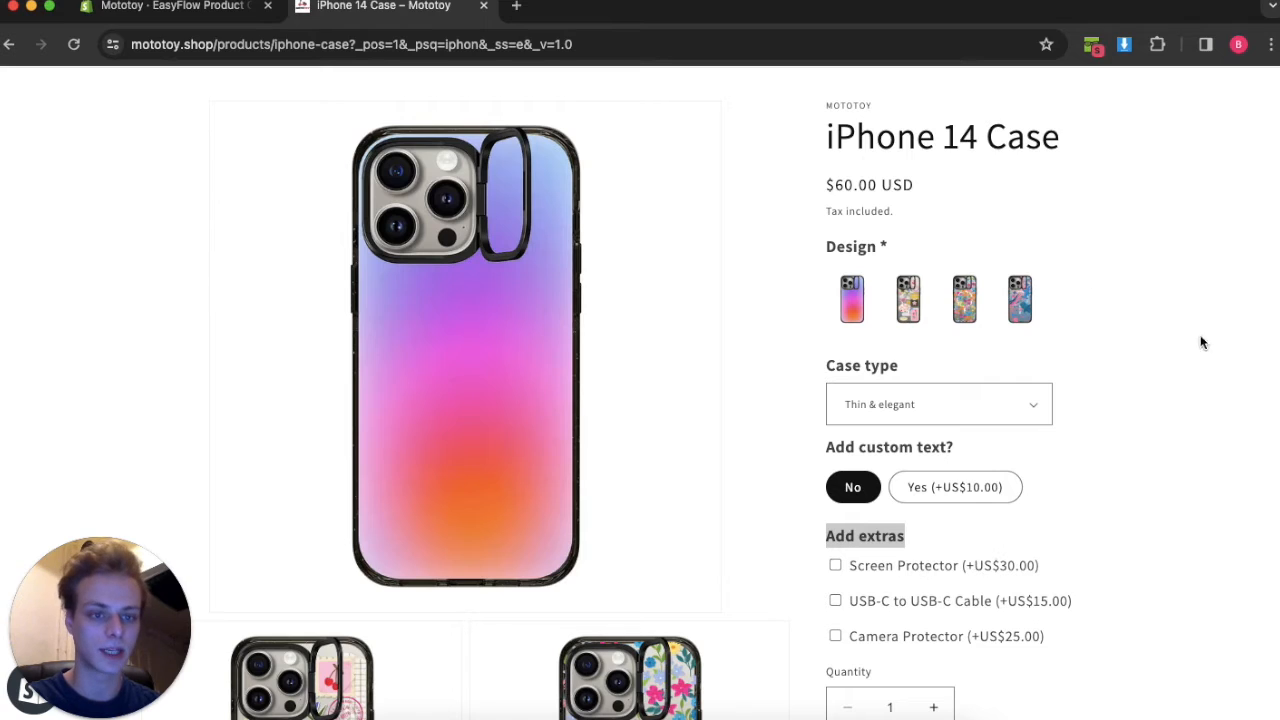
pyautogui.moveTo(963, 567); pyautogui.dragTo(1038, 600)
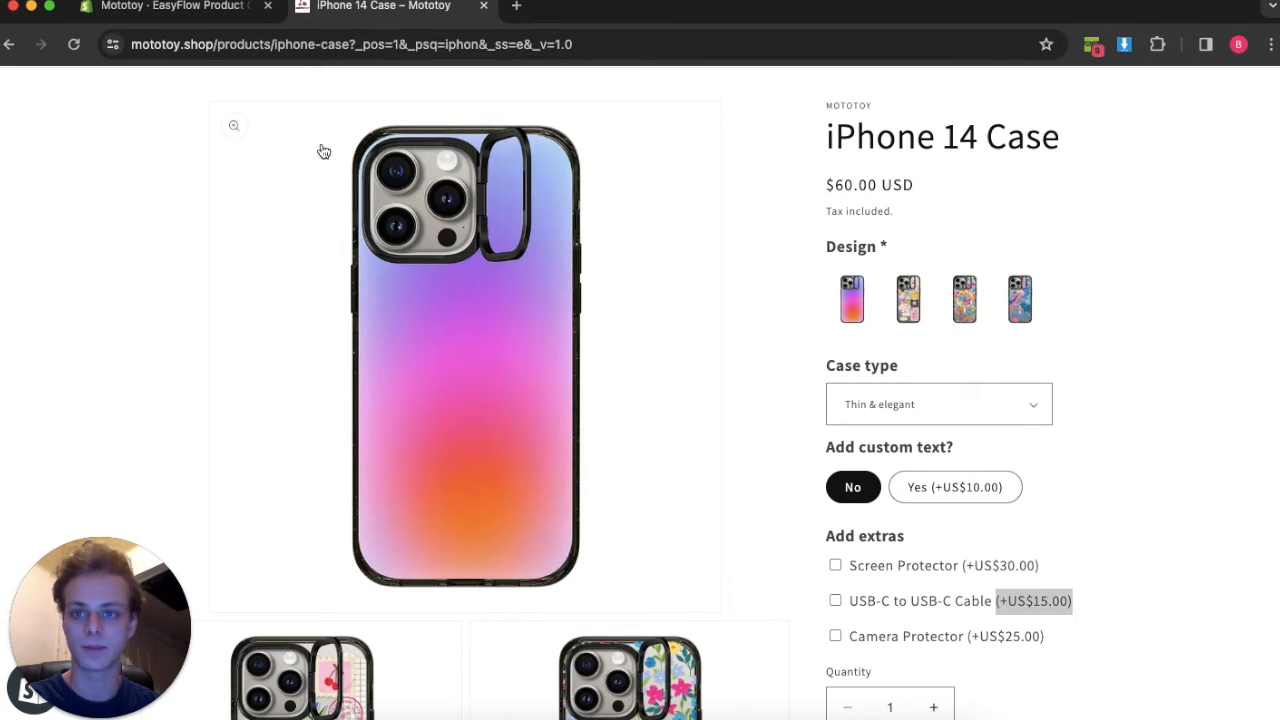
pyautogui.click(183, 12)
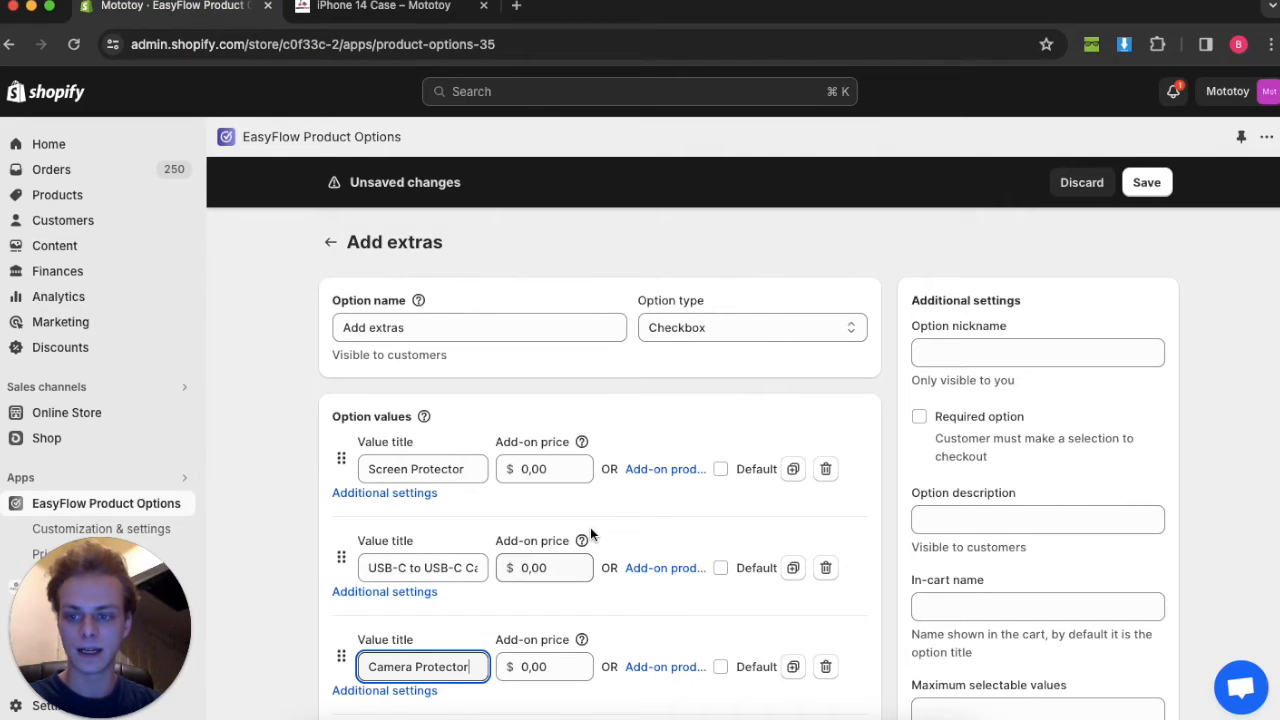
pyautogui.click(1149, 185)
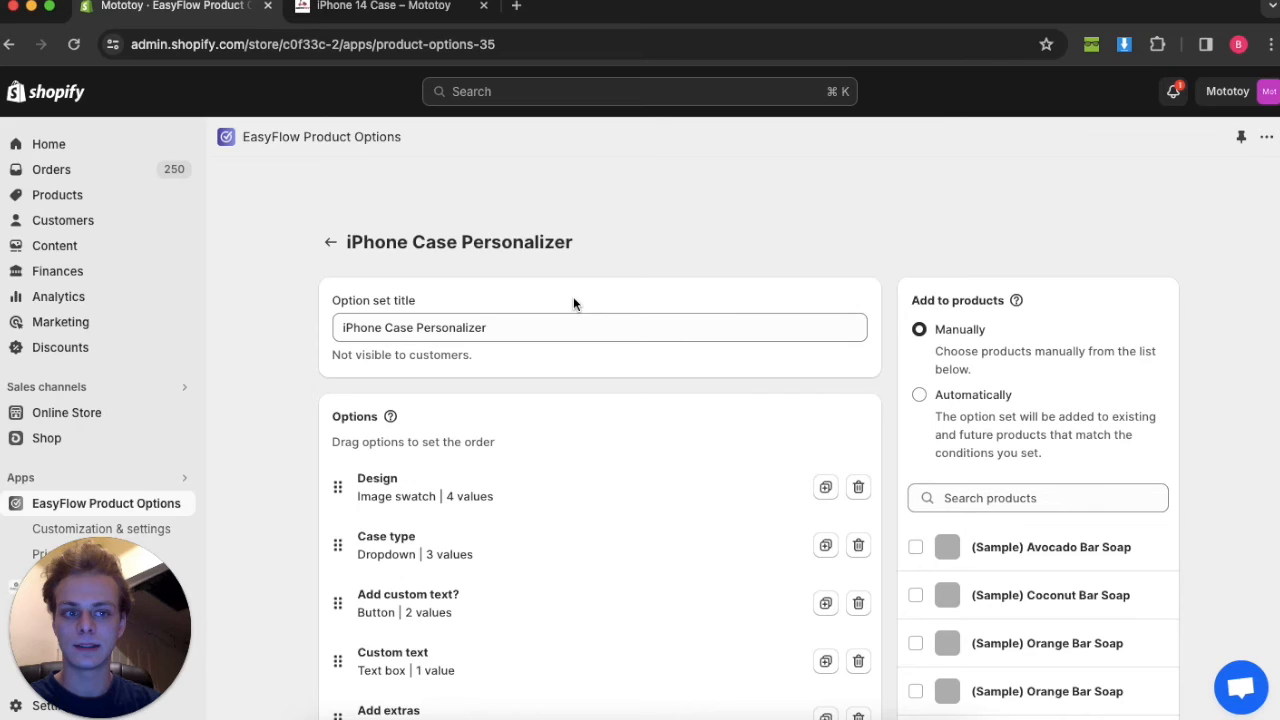
# - Search the products for "iphon" and assign the option set to iPhone 14 Case manually
pyautogui.scroll(-1, 516, 237)
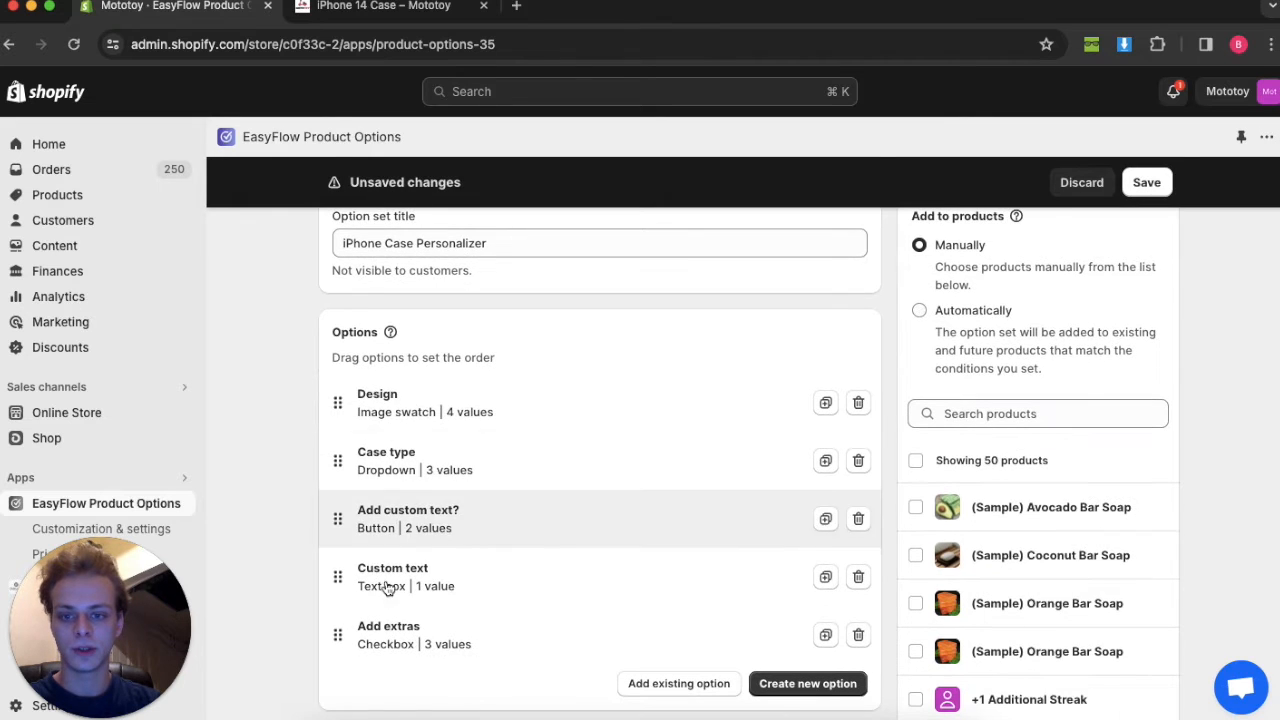
pyautogui.scroll(1, 481, 249)
pyautogui.scroll(2, 977, 334)
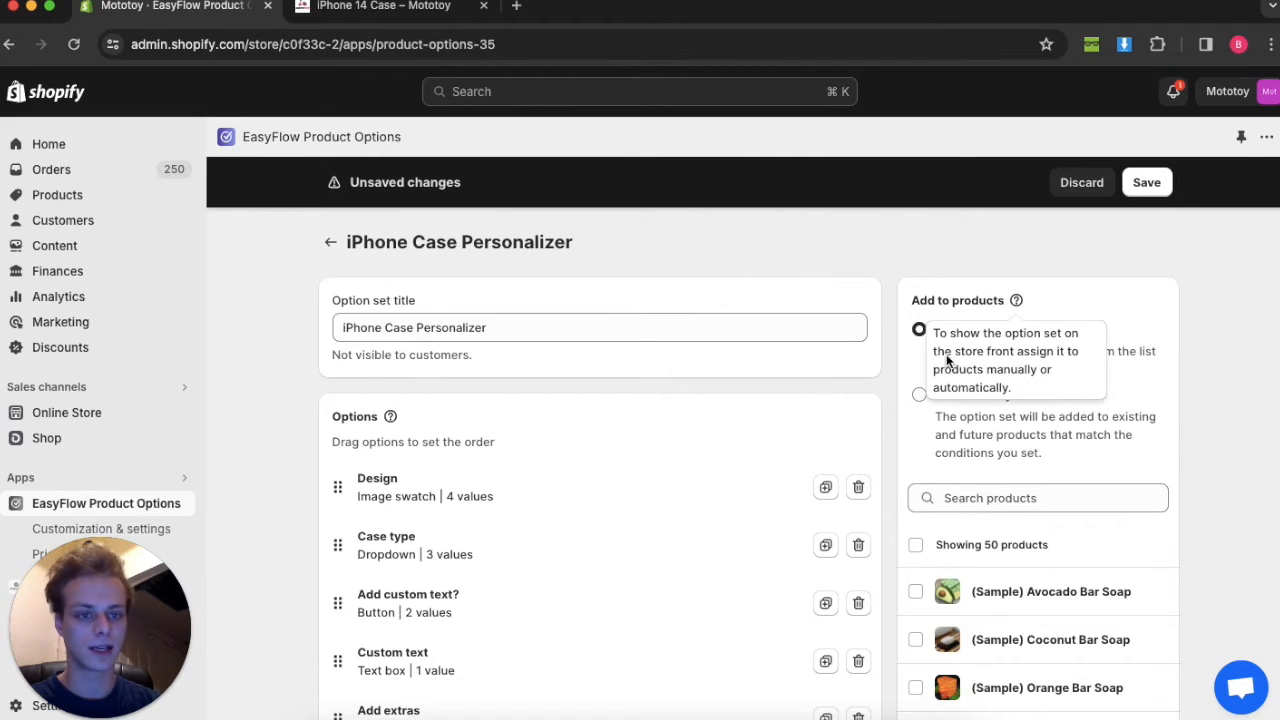
pyautogui.click(966, 498)
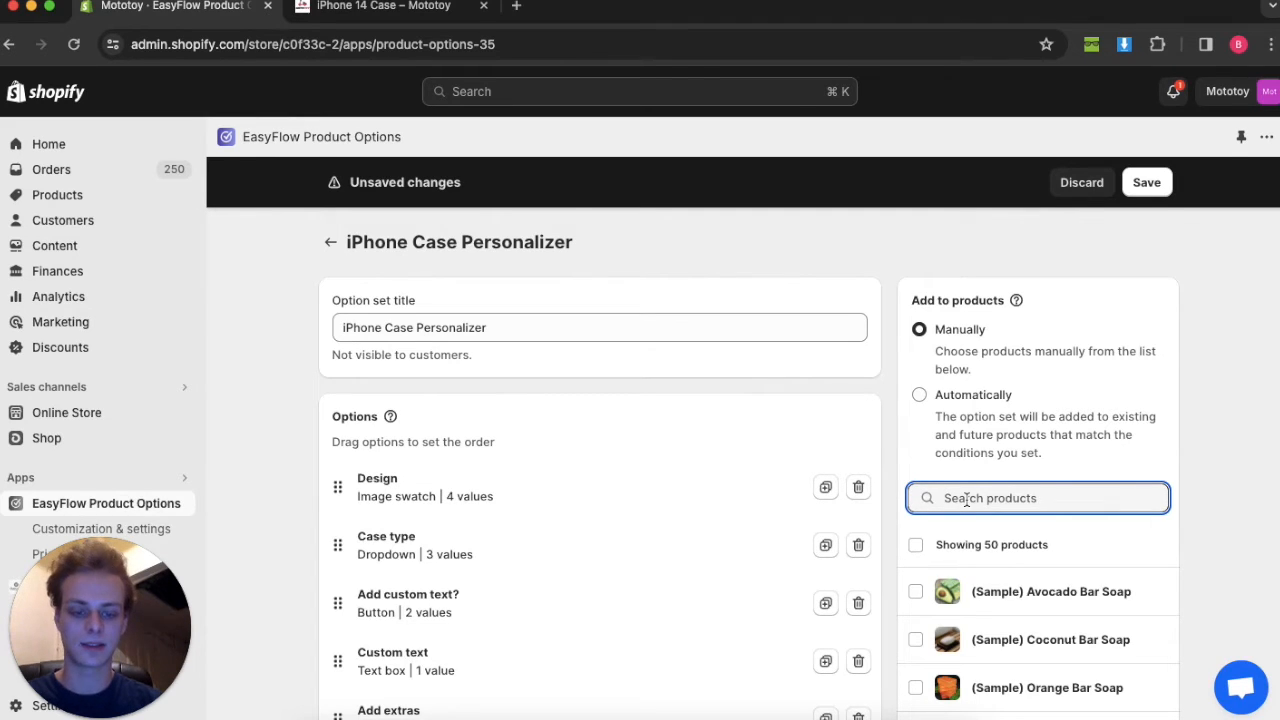
pyautogui.write('iphon')
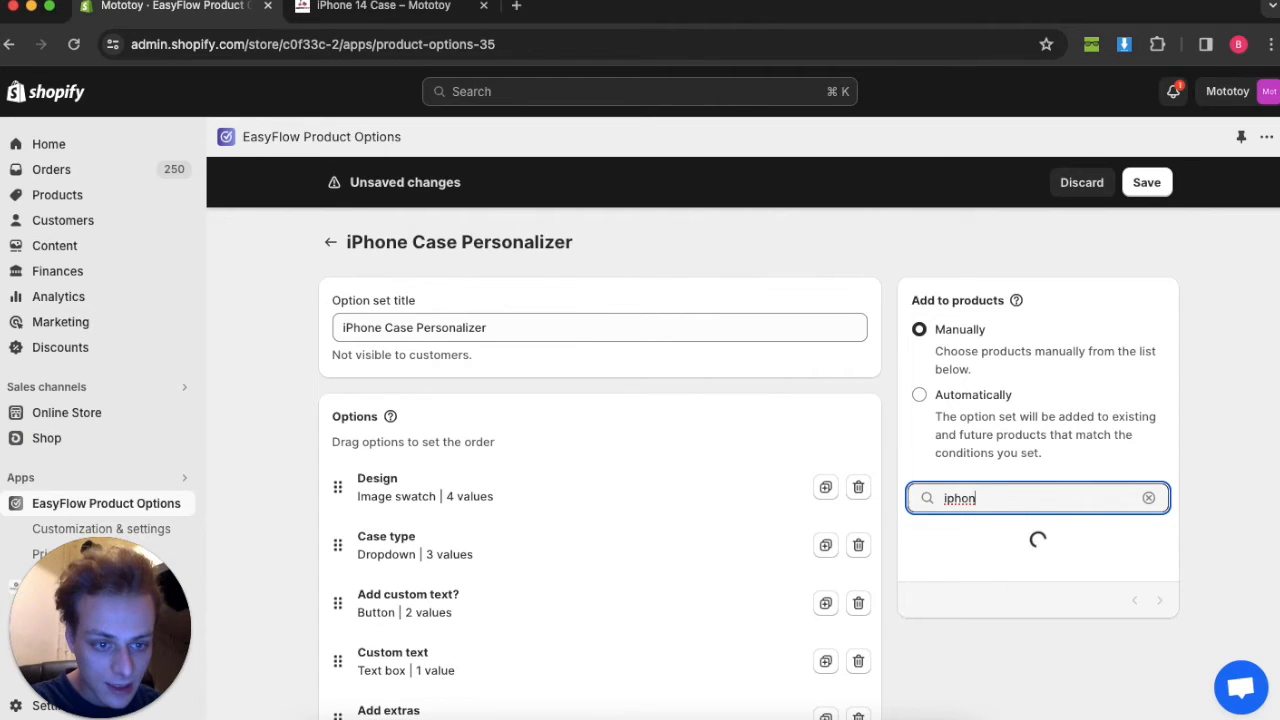
pyautogui.click(915, 591)
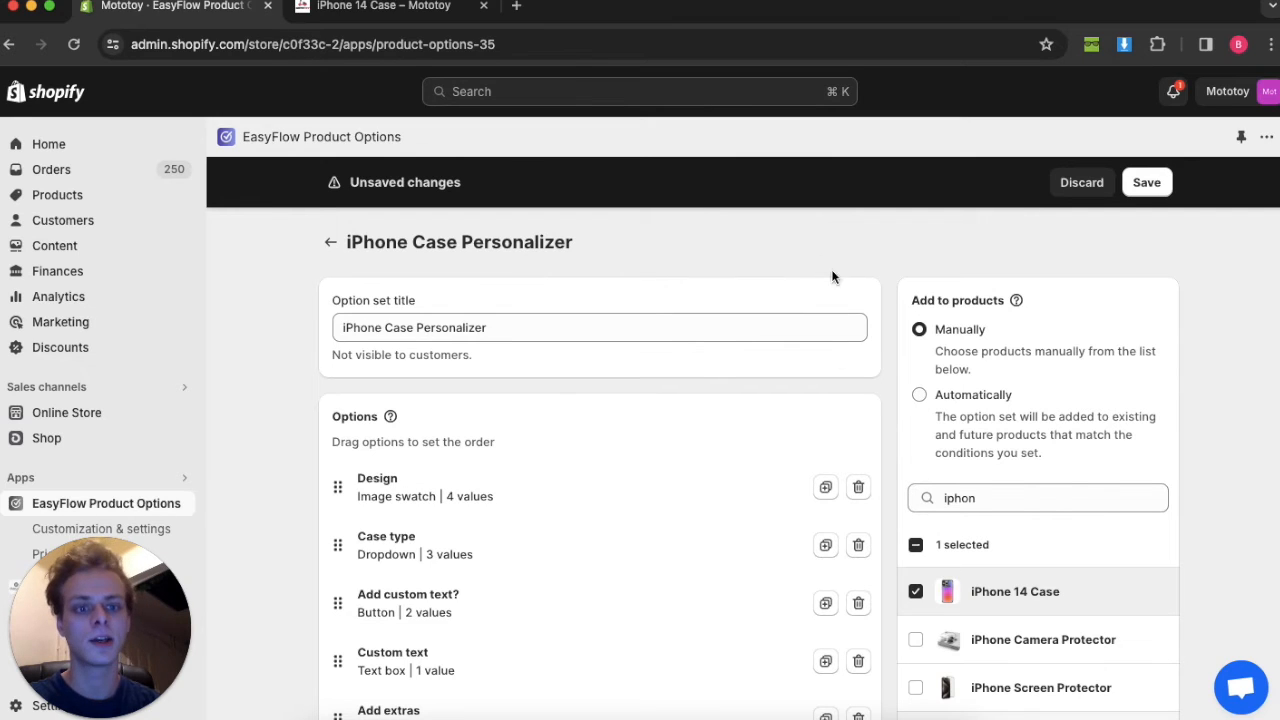
# - Review the condition types for automatic product assignment, return to manual assignment with iPhone 14 Case, and save the option set
pyautogui.click(919, 397)
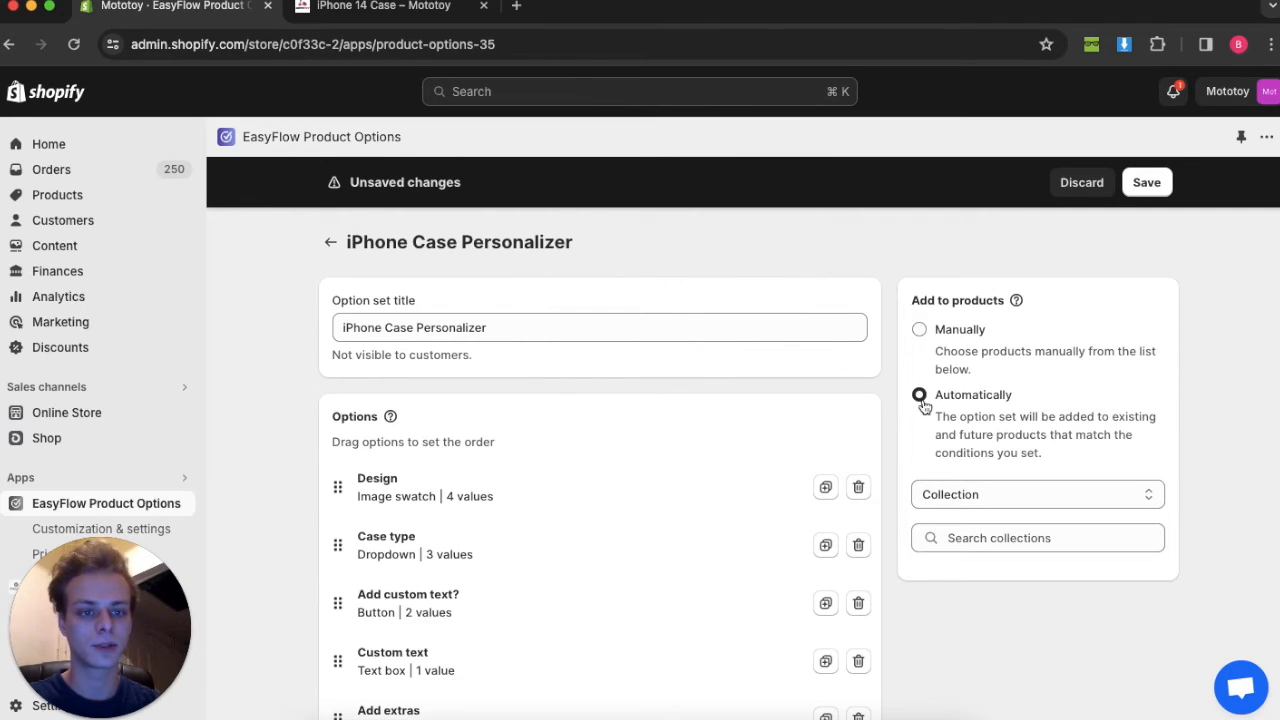
pyautogui.click(935, 492)
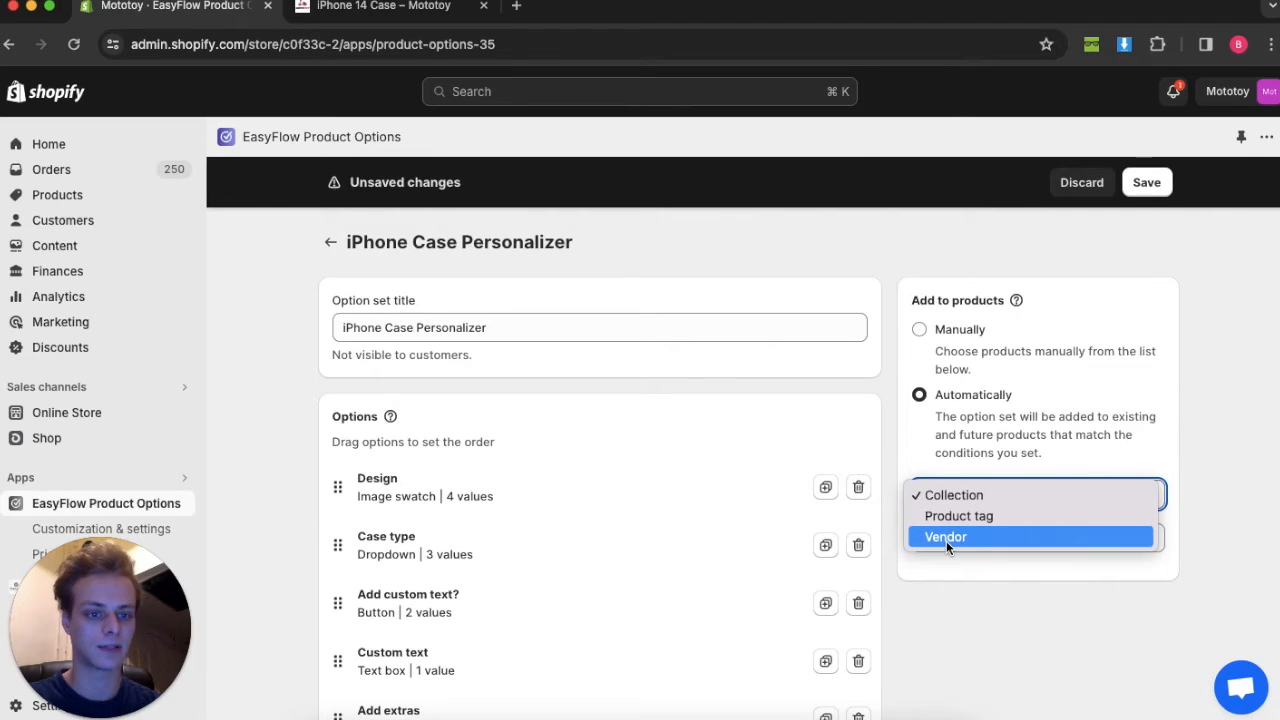
pyautogui.click(953, 585)
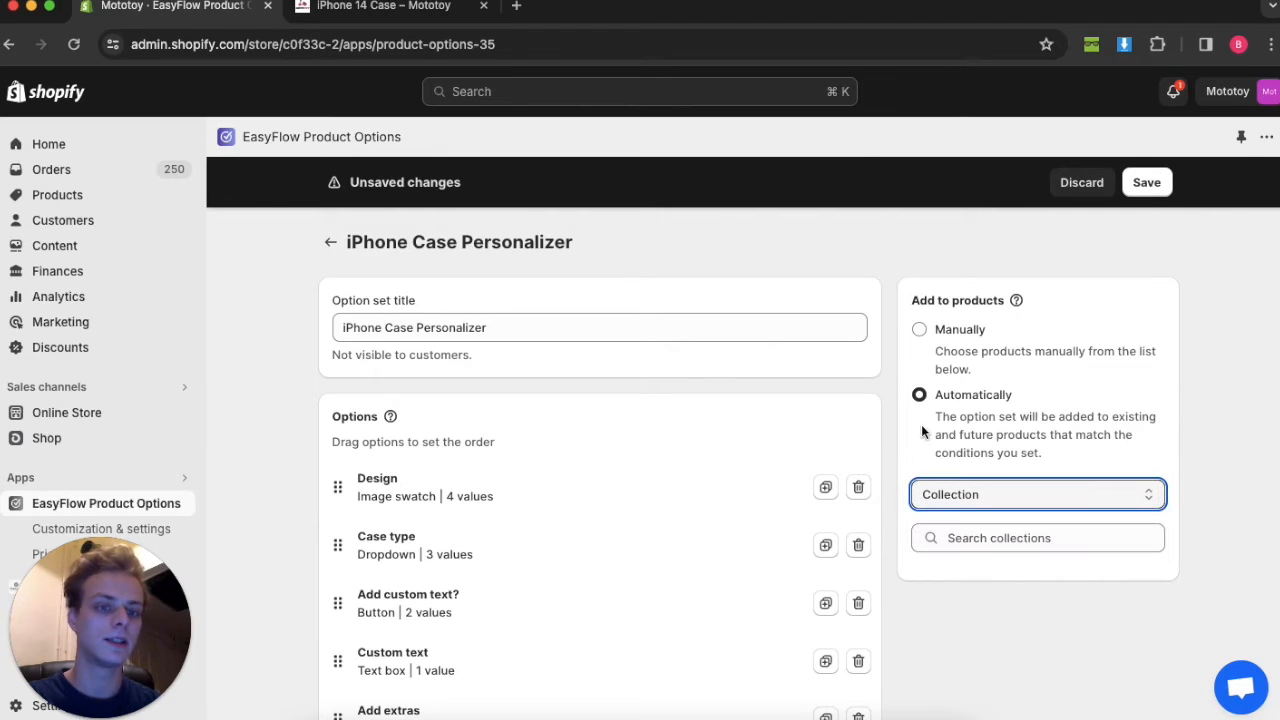
pyautogui.click(962, 495)
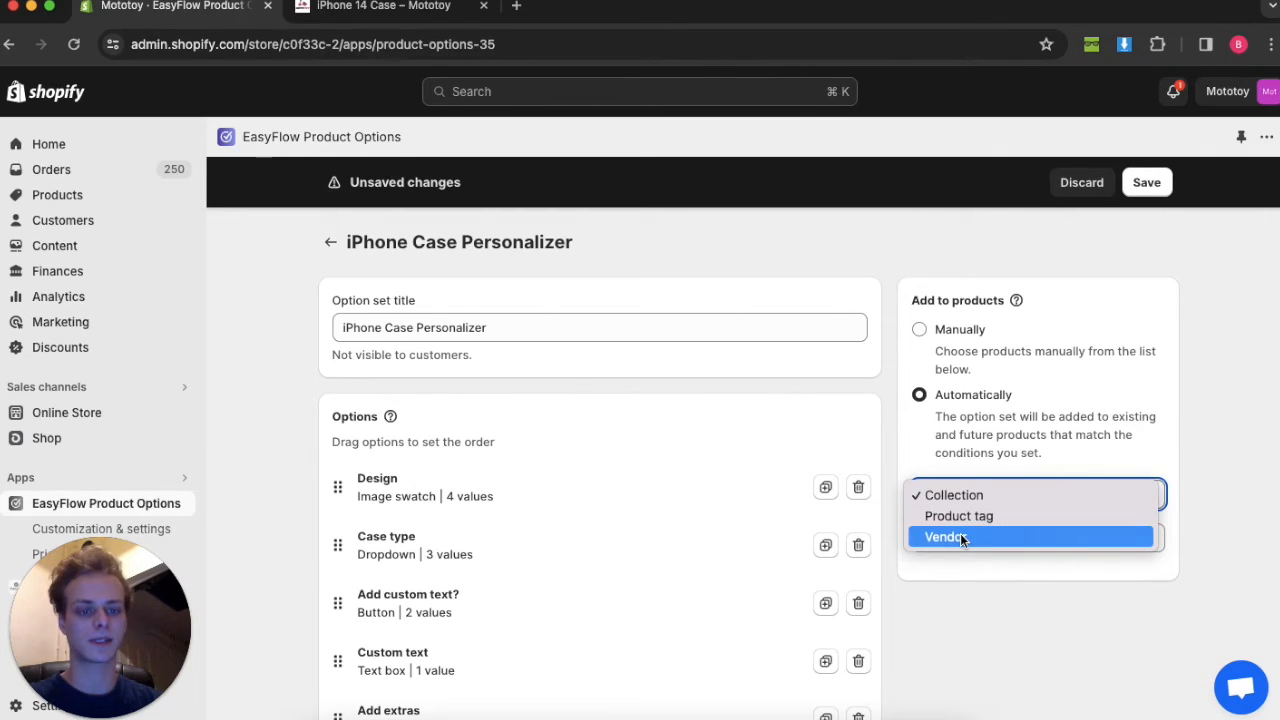
pyautogui.click(981, 603)
pyautogui.click(921, 332)
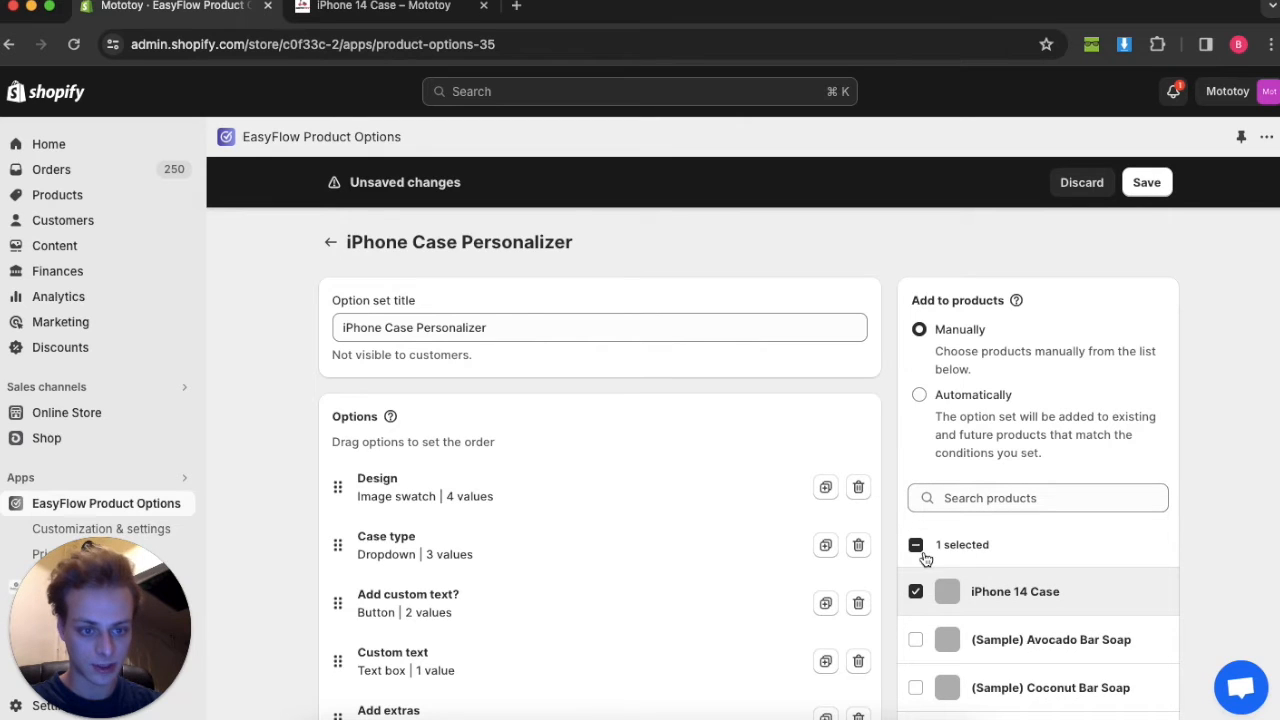
pyautogui.click(1146, 182)
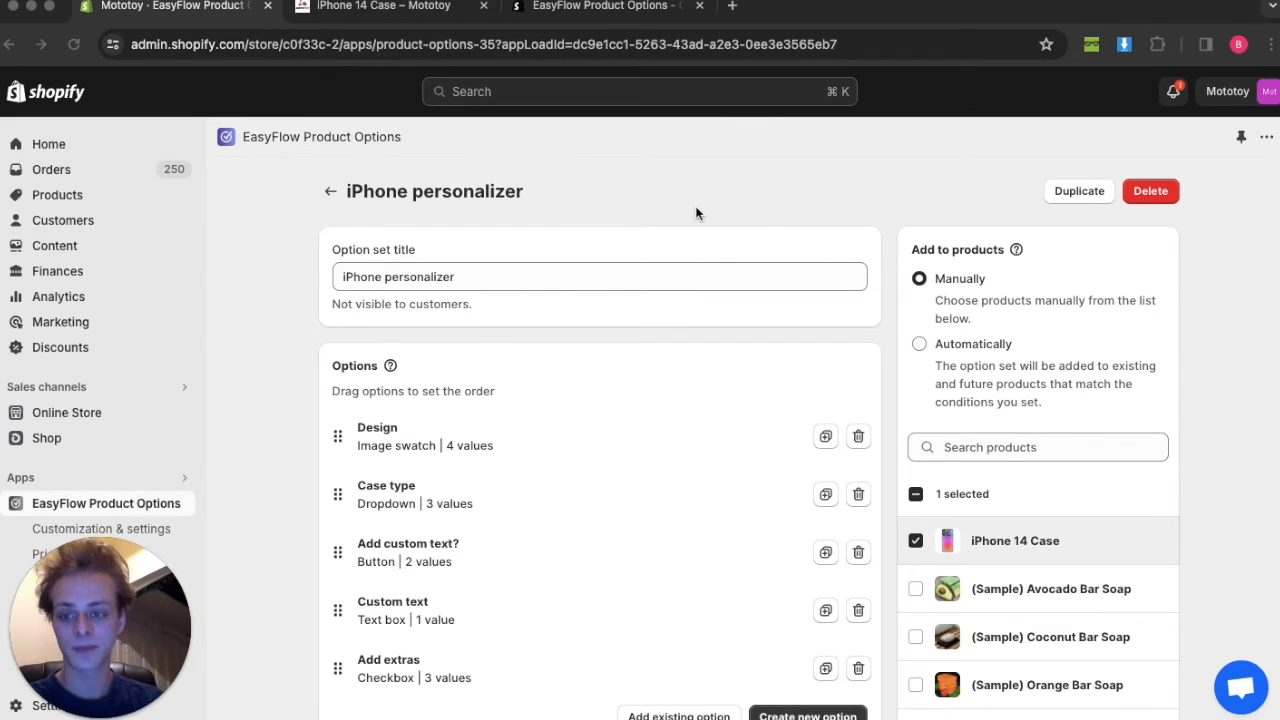
# - Set the add-on price of the "Yes" value in the "Add custom text?" option to $10 and save the option
pyautogui.click(472, 562)
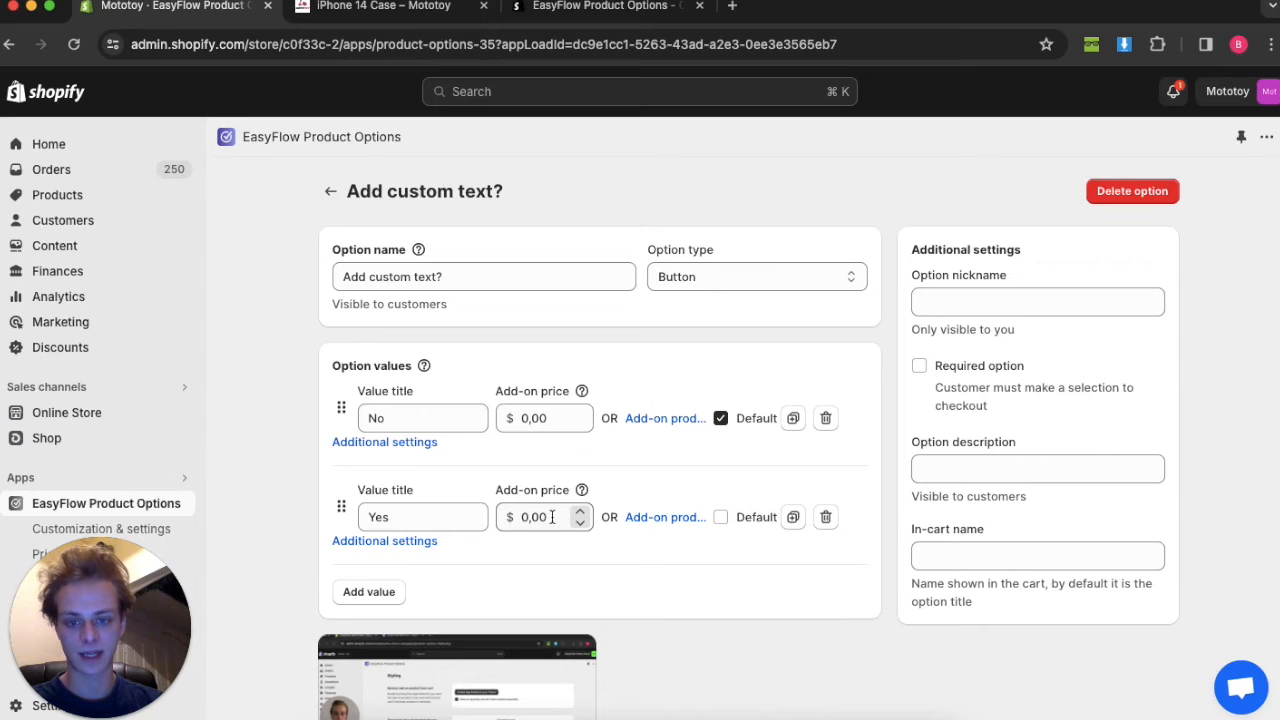
pyautogui.moveTo(514, 490)
pyautogui.mouseDown()
pyautogui.moveTo(565, 490)
pyautogui.moveTo(523, 494)
pyautogui.mouseUp()
pyautogui.click(1080, 183)
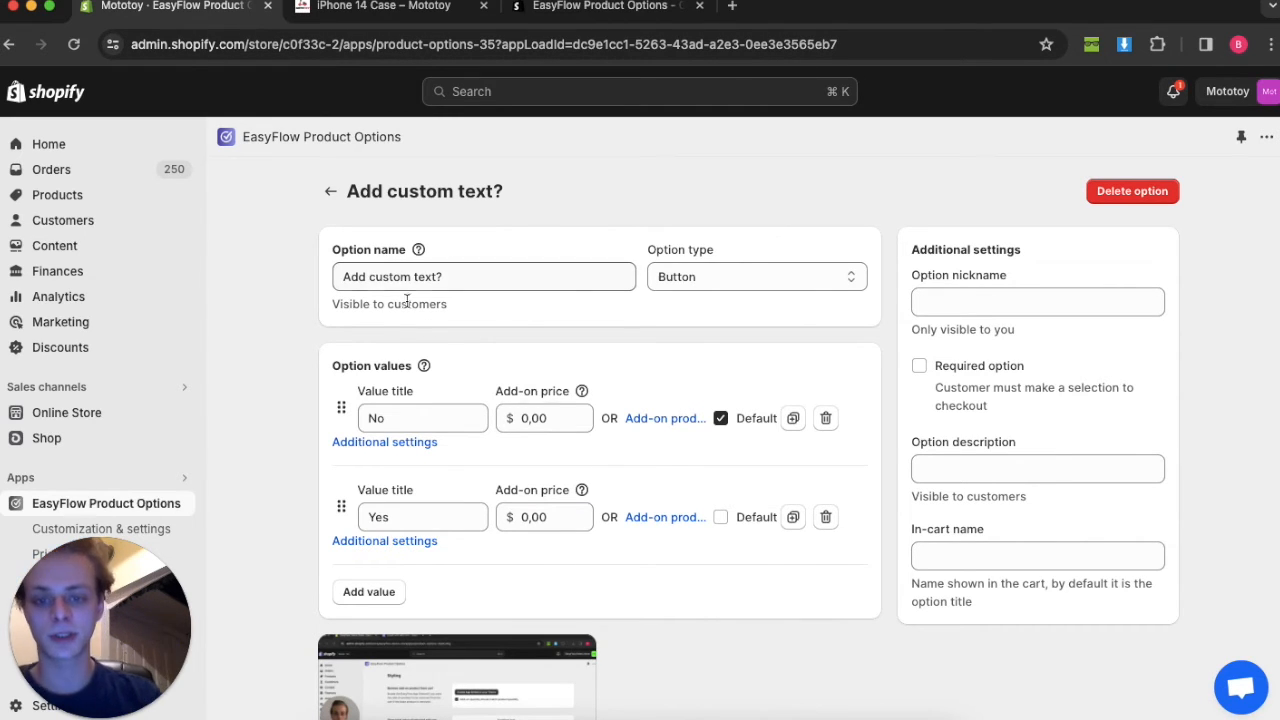
pyautogui.click(527, 517)
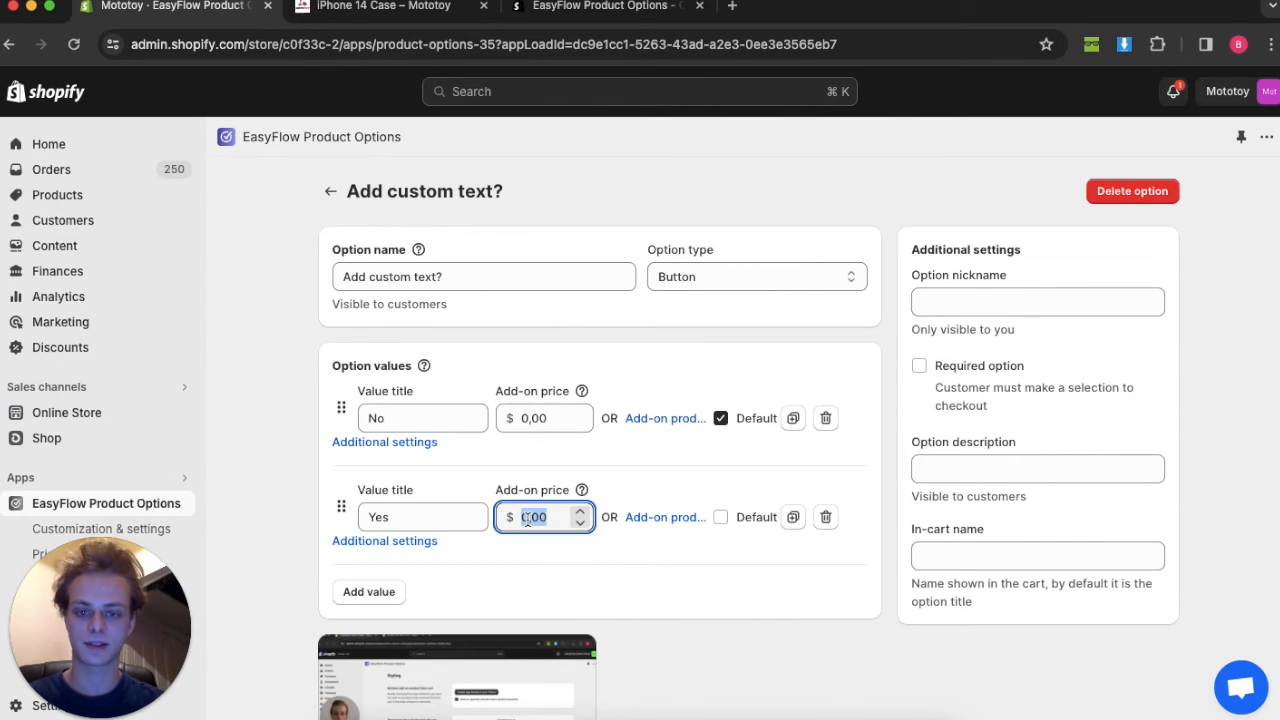
pyautogui.write('10')
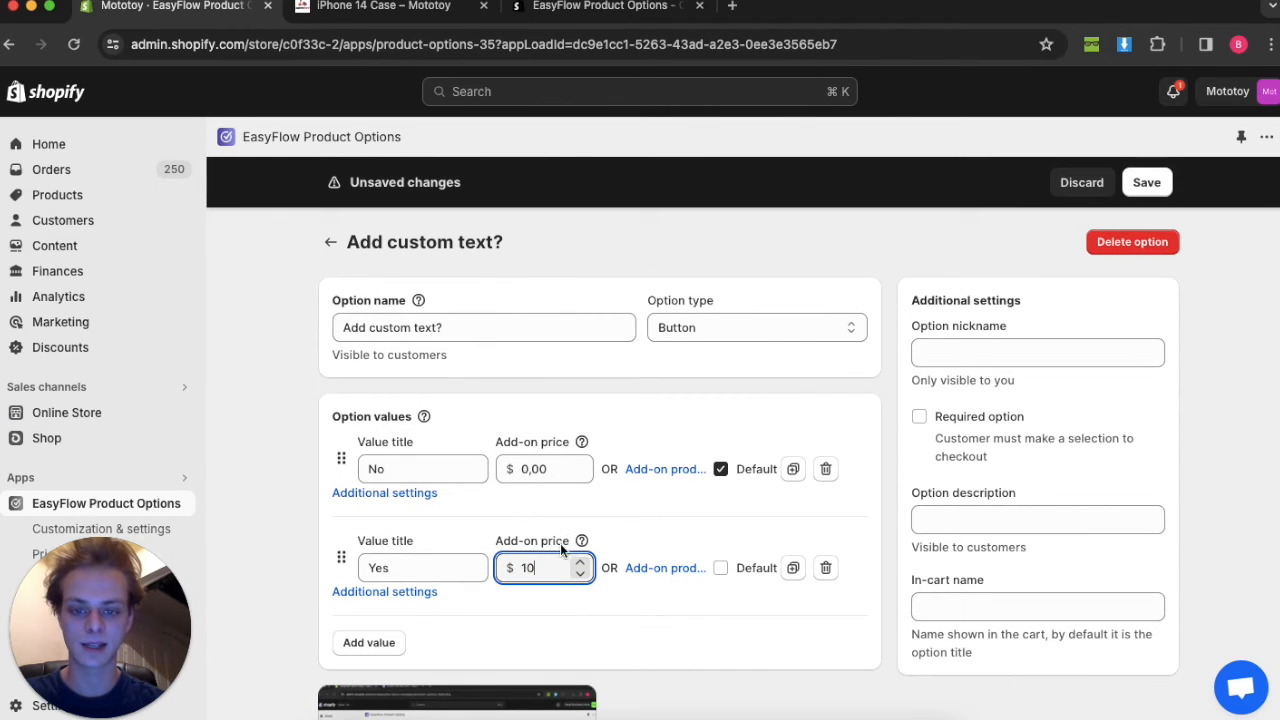
pyautogui.click(745, 632)
pyautogui.click(1147, 182)
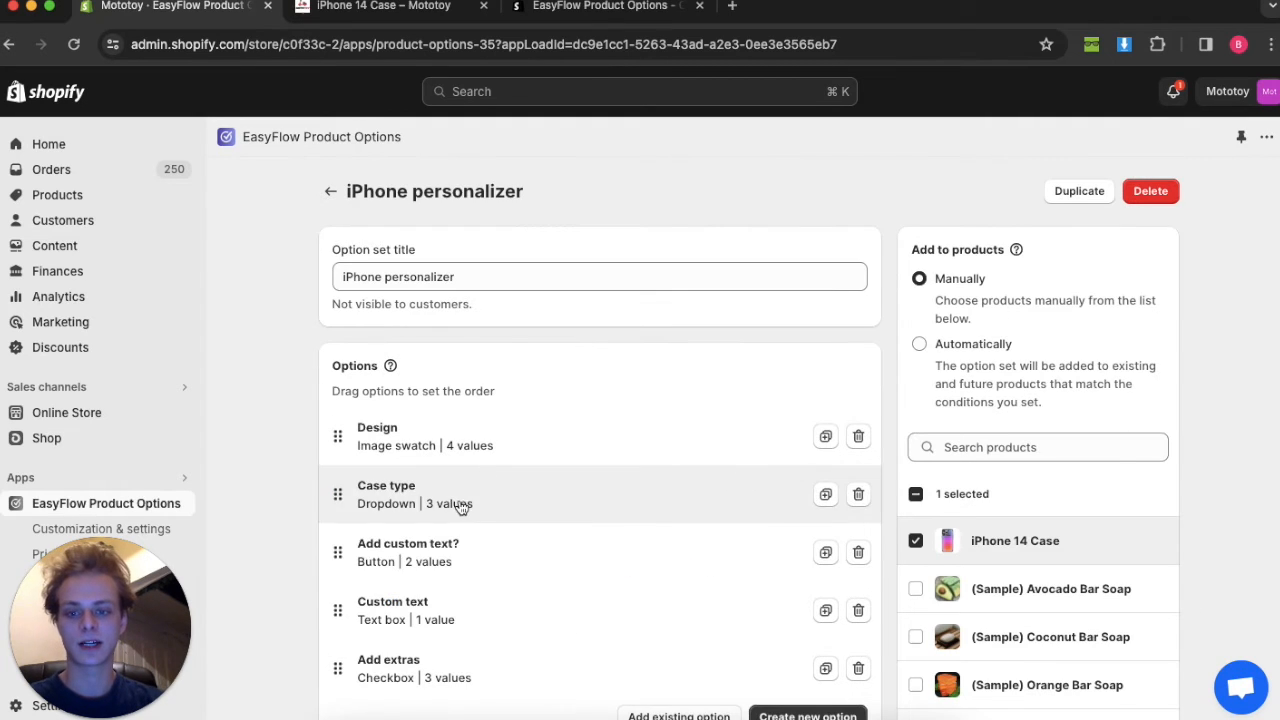
# - Check the add-on price of the "Add custom text?" option on the iPhone 14 Case product page and return to the option set
pyautogui.click(414, 6)
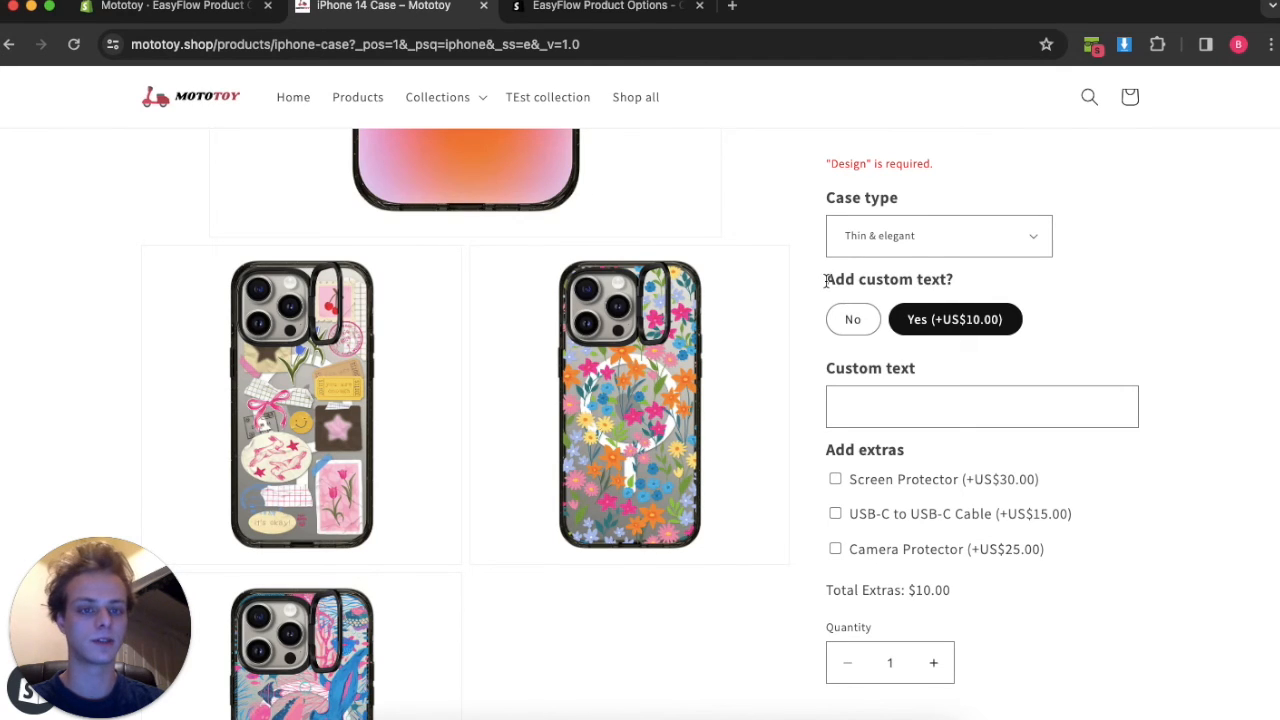
pyautogui.moveTo(826, 280); pyautogui.dragTo(961, 285)
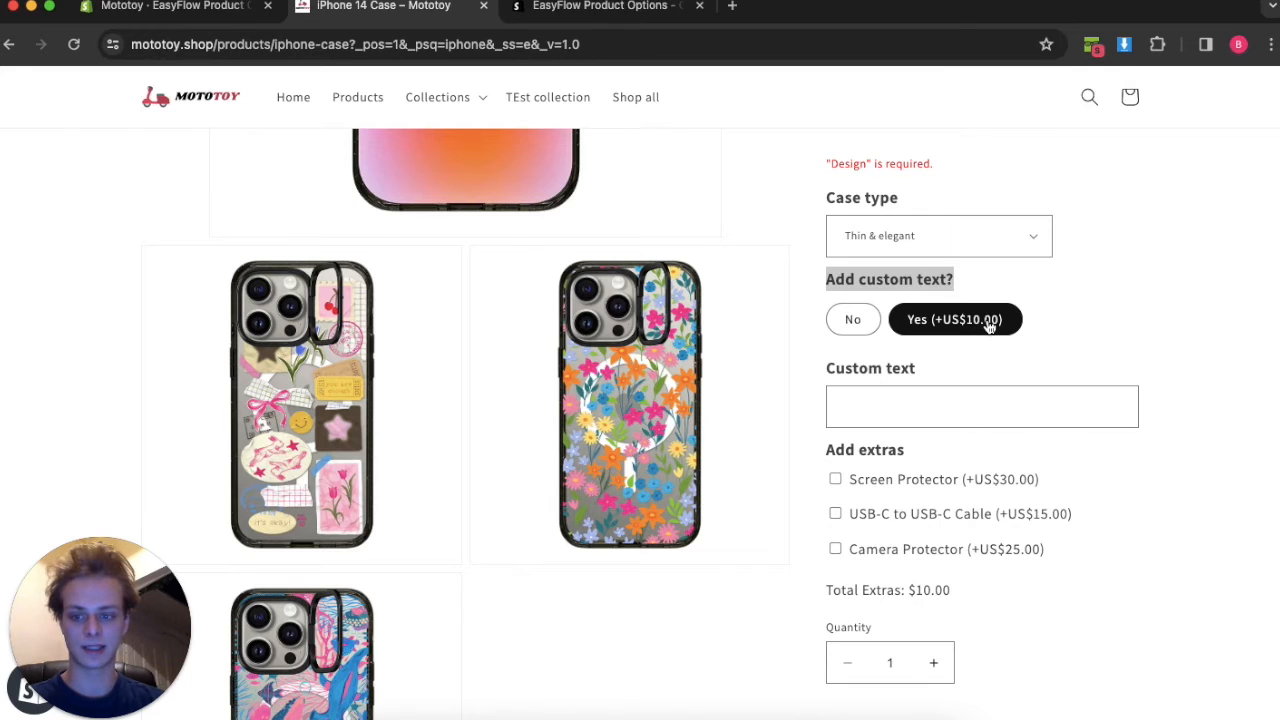
pyautogui.click(199, 8)
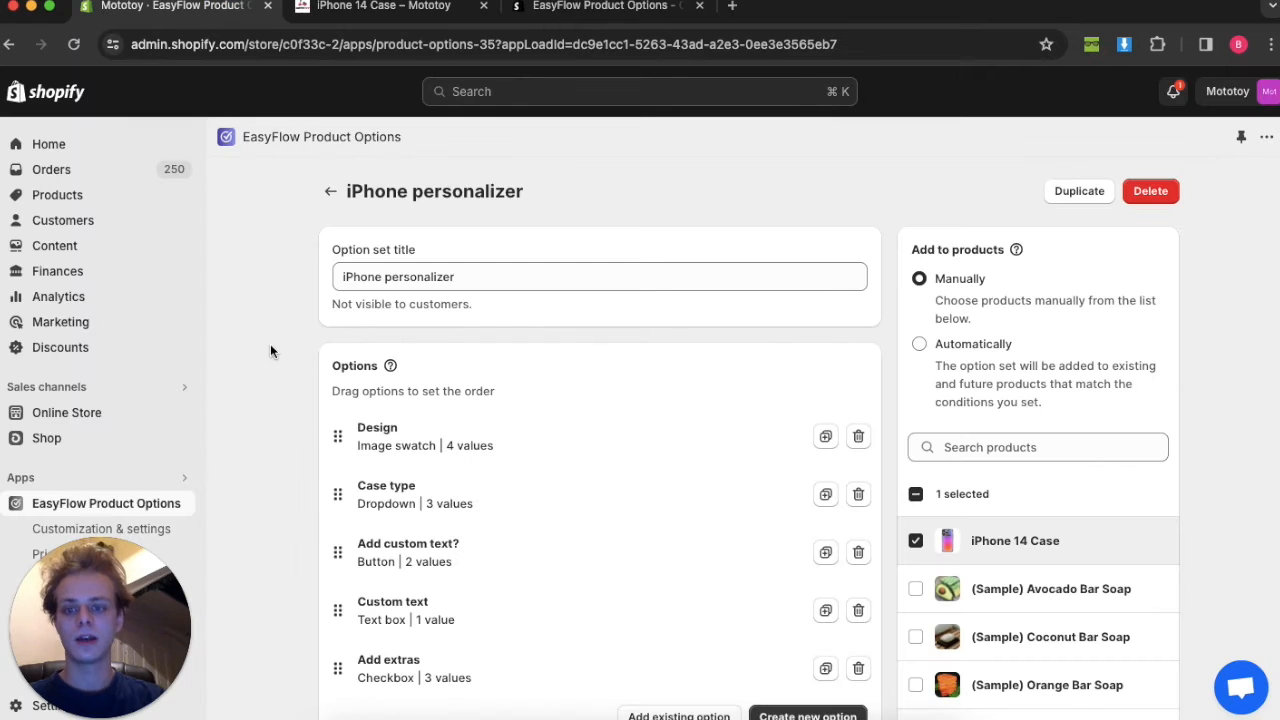
# - In the "Add extras" option, link the Screen Protector value to the add-on product iPhone Screen Protector, searching for "scre"
pyautogui.scroll(-1, 270, 350)
pyautogui.click(437, 646)
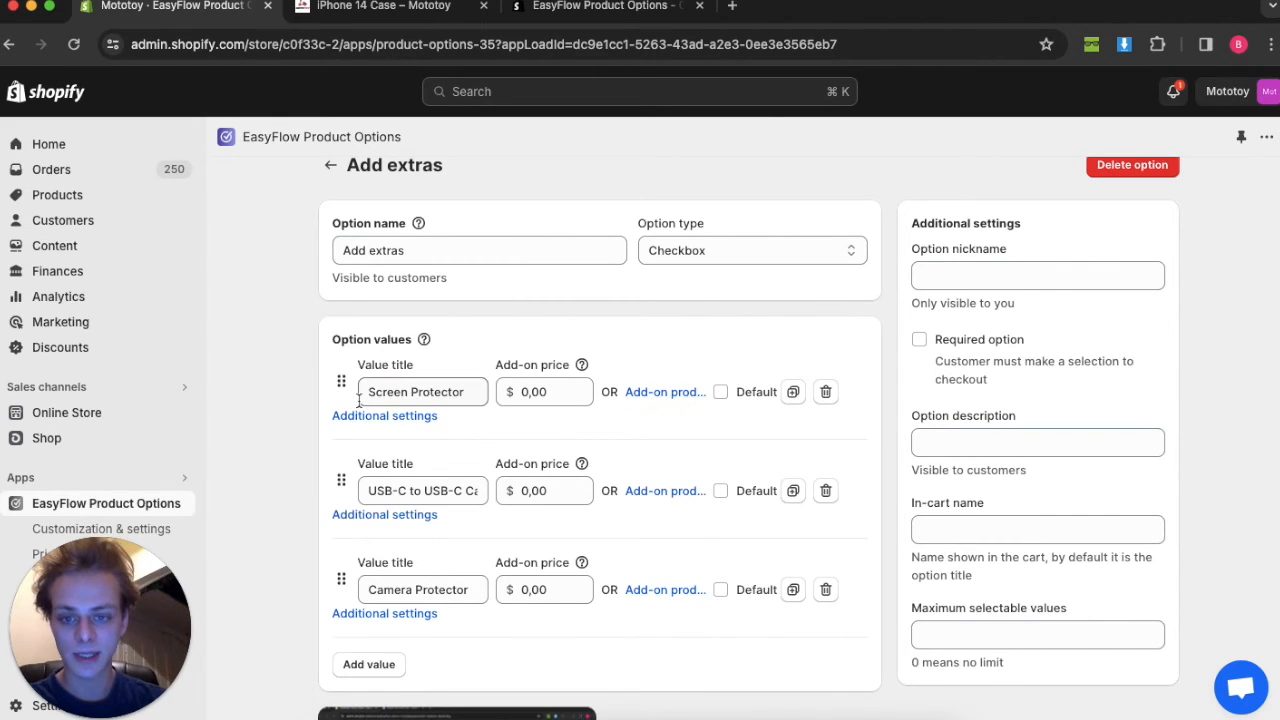
pyautogui.click(674, 399)
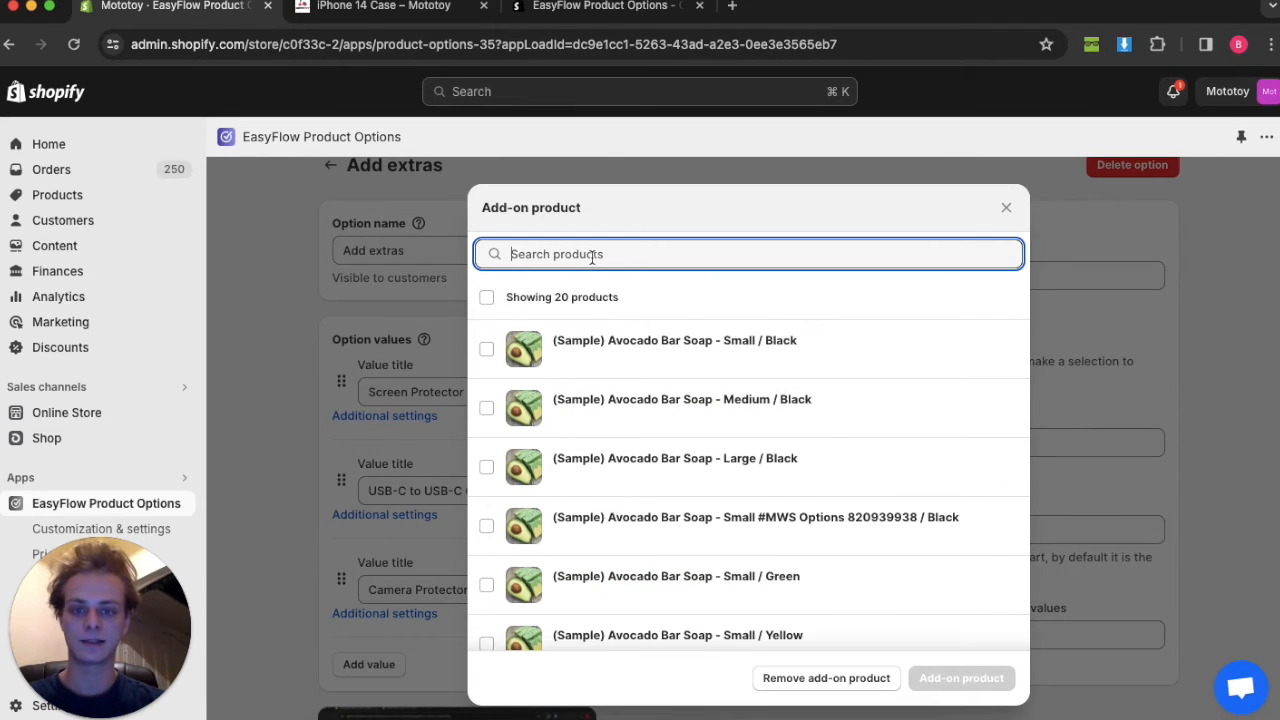
pyautogui.write('scre')
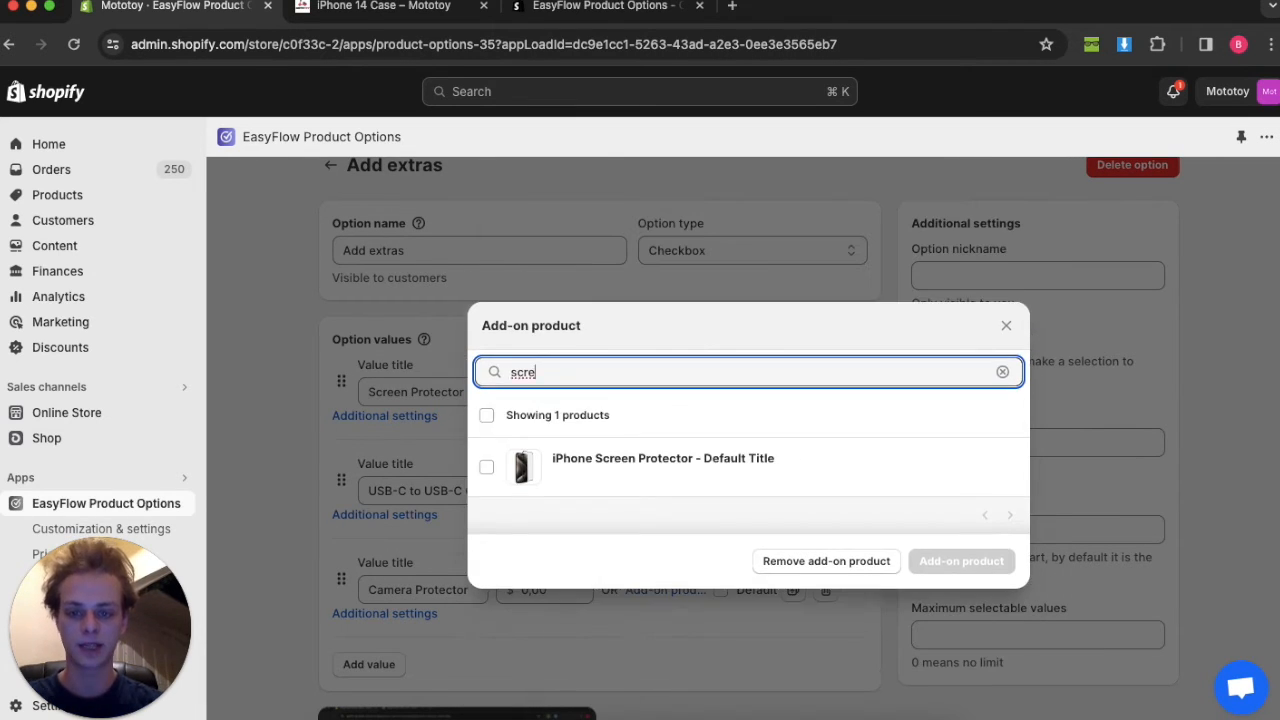
pyautogui.click(486, 468)
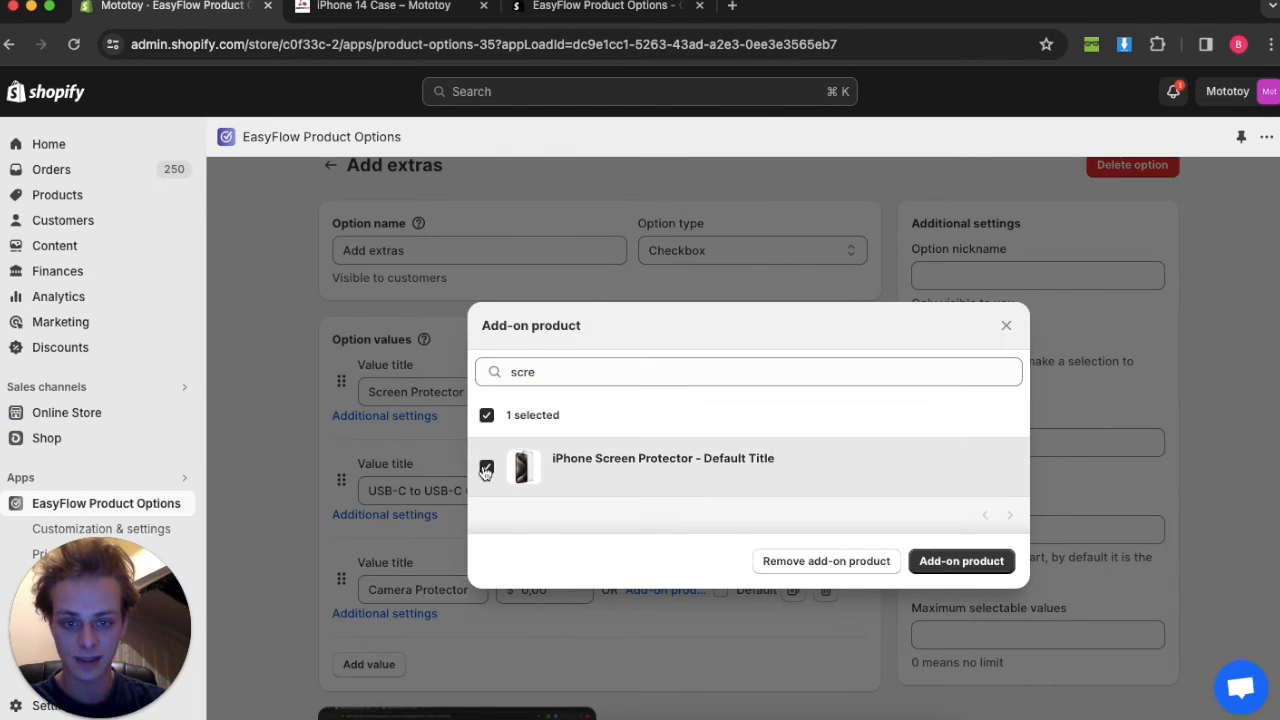
pyautogui.click(962, 561)
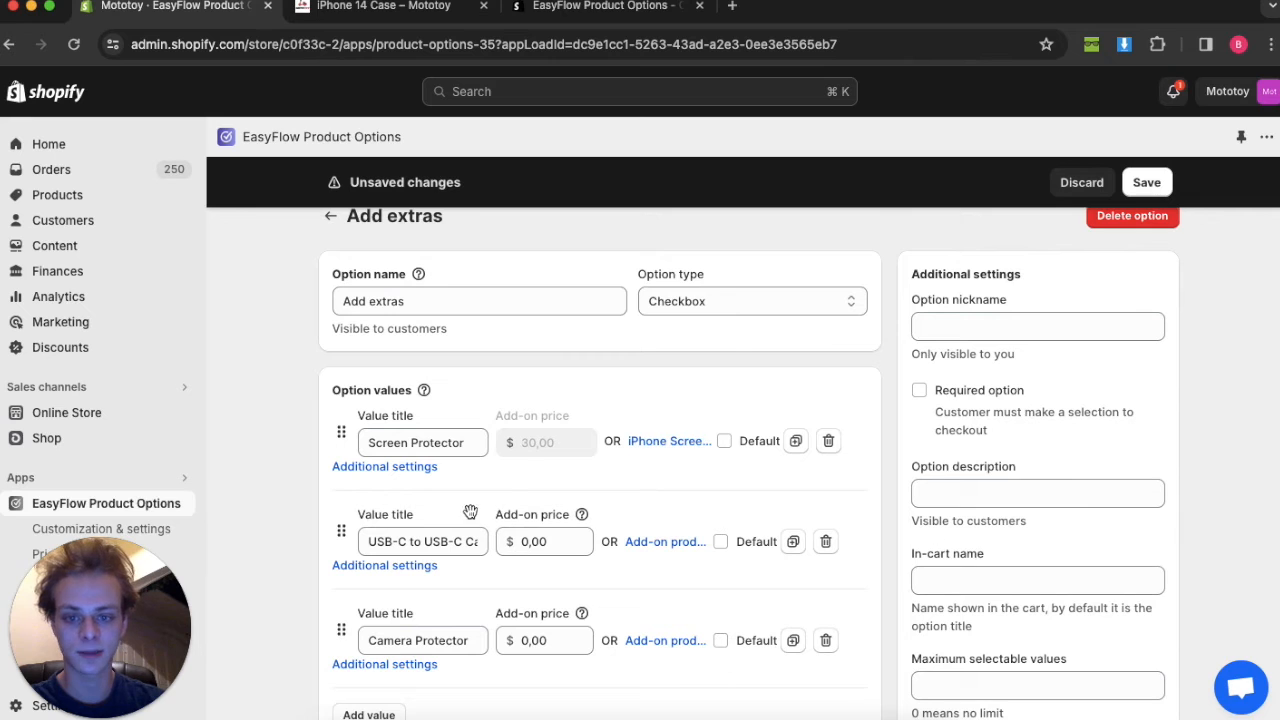
# - Link the USB-C cable value to the add-on product USB-C to USB-C Cable, searching for "usb"
pyautogui.click(643, 548)
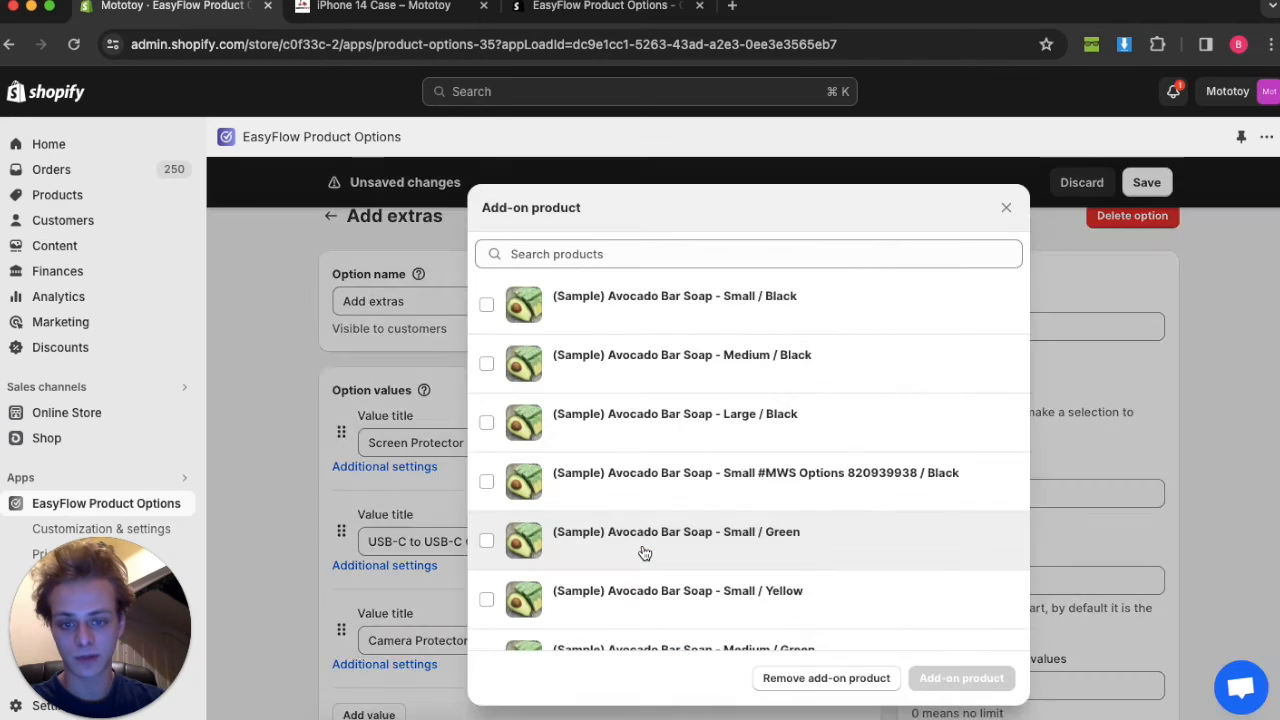
pyautogui.click(597, 257)
pyautogui.write('usb')
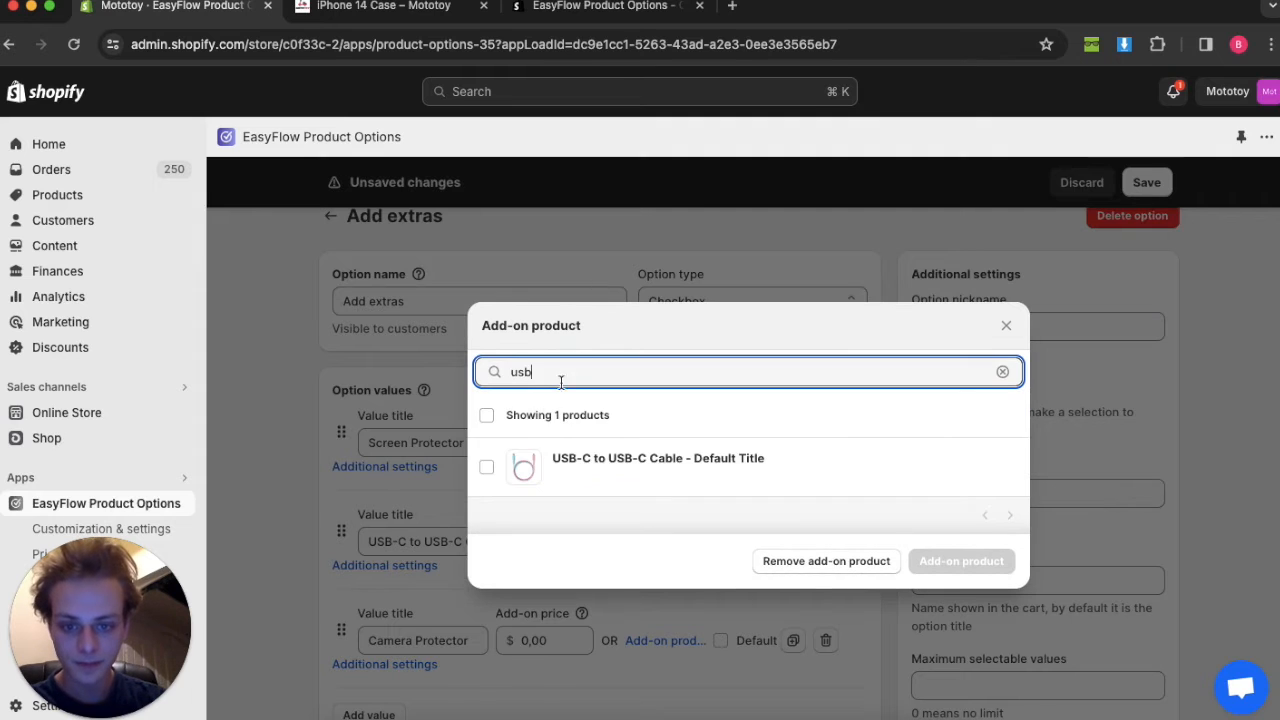
pyautogui.click(486, 467)
pyautogui.click(960, 561)
# - Link the Camera Protector value to the add-on product iPhone Camera Protector, searching for "cam", and save the "Add extras" option
pyautogui.scroll(-1, 640, 570)
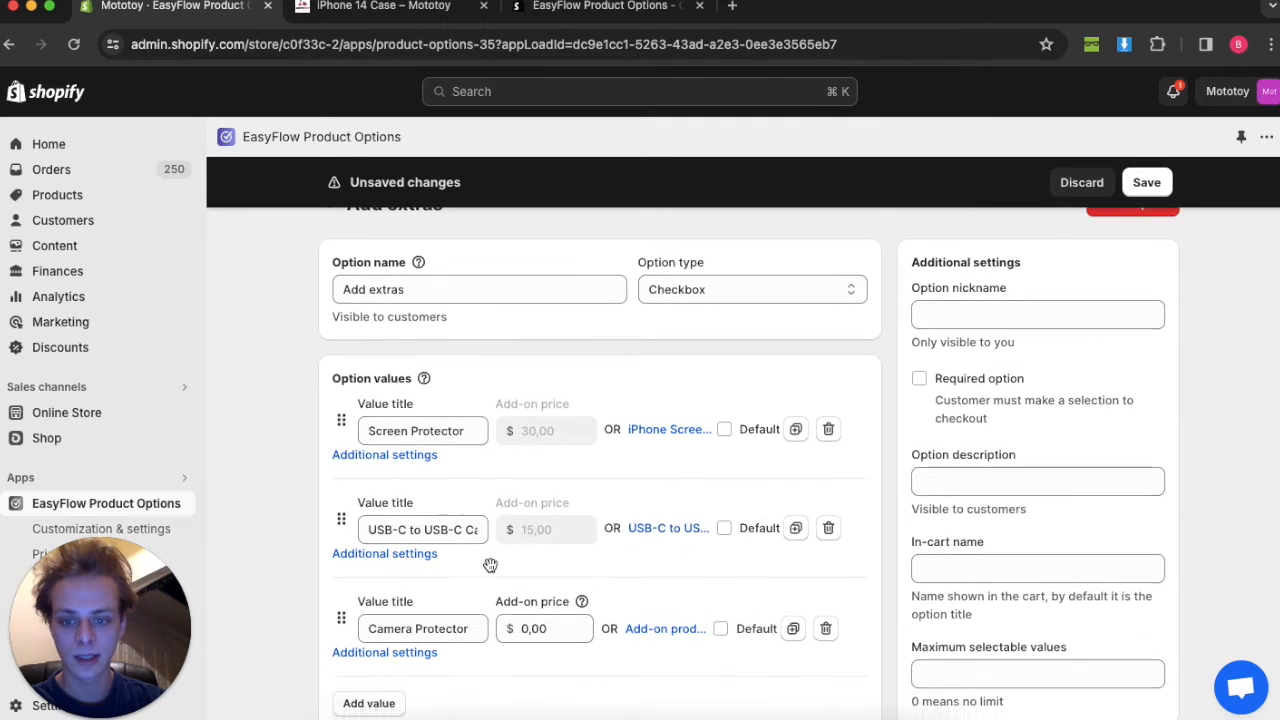
pyautogui.click(650, 586)
pyautogui.click(514, 253)
pyautogui.write('cam')
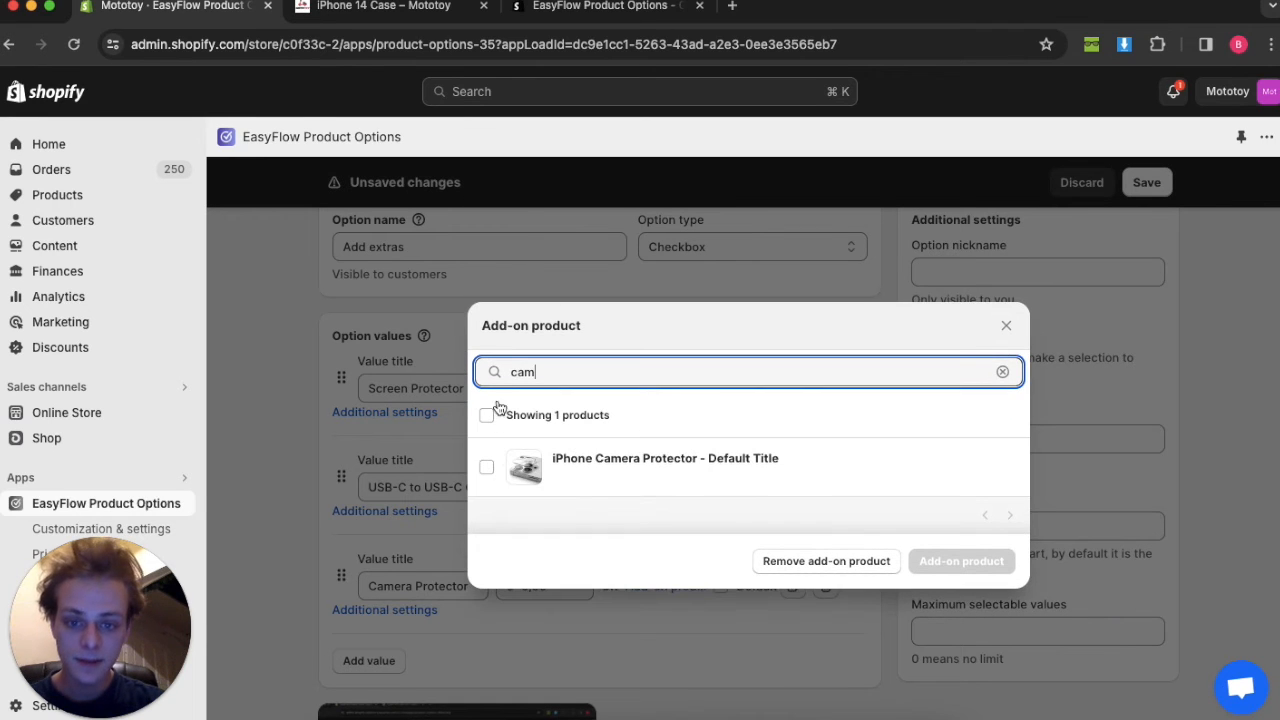
pyautogui.click(486, 467)
pyautogui.click(961, 561)
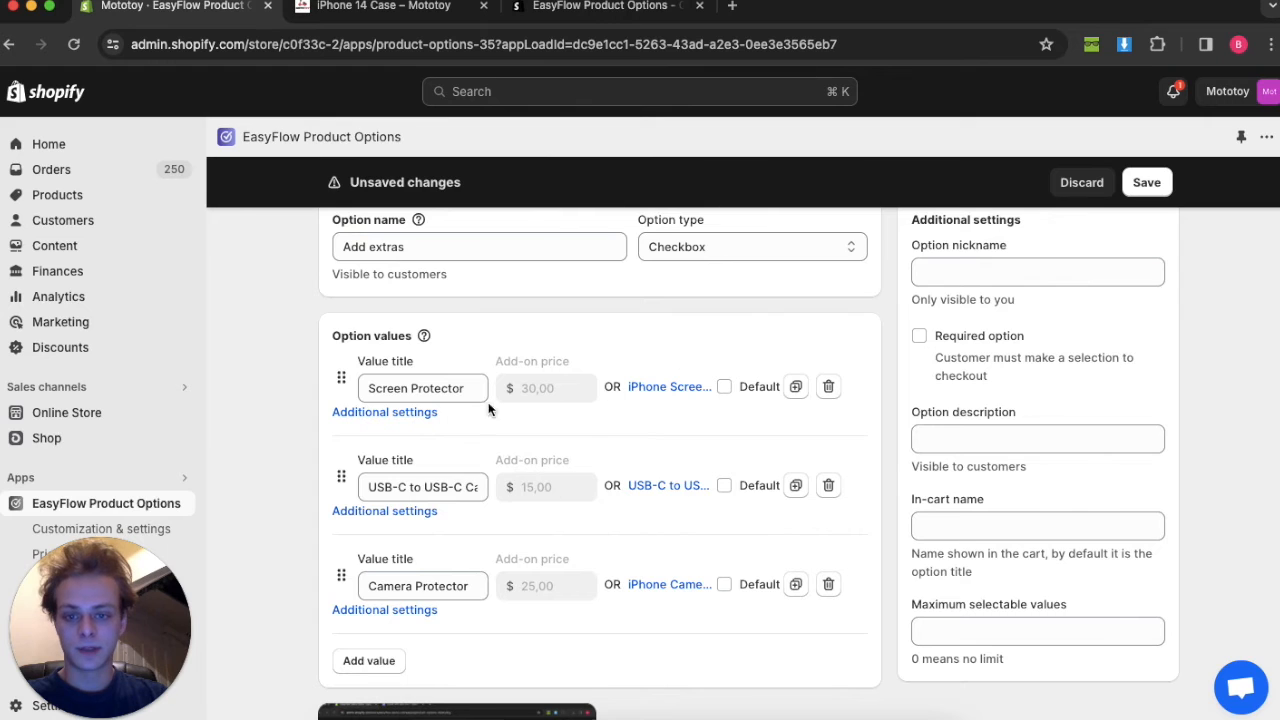
pyautogui.scroll(3, 590, 420)
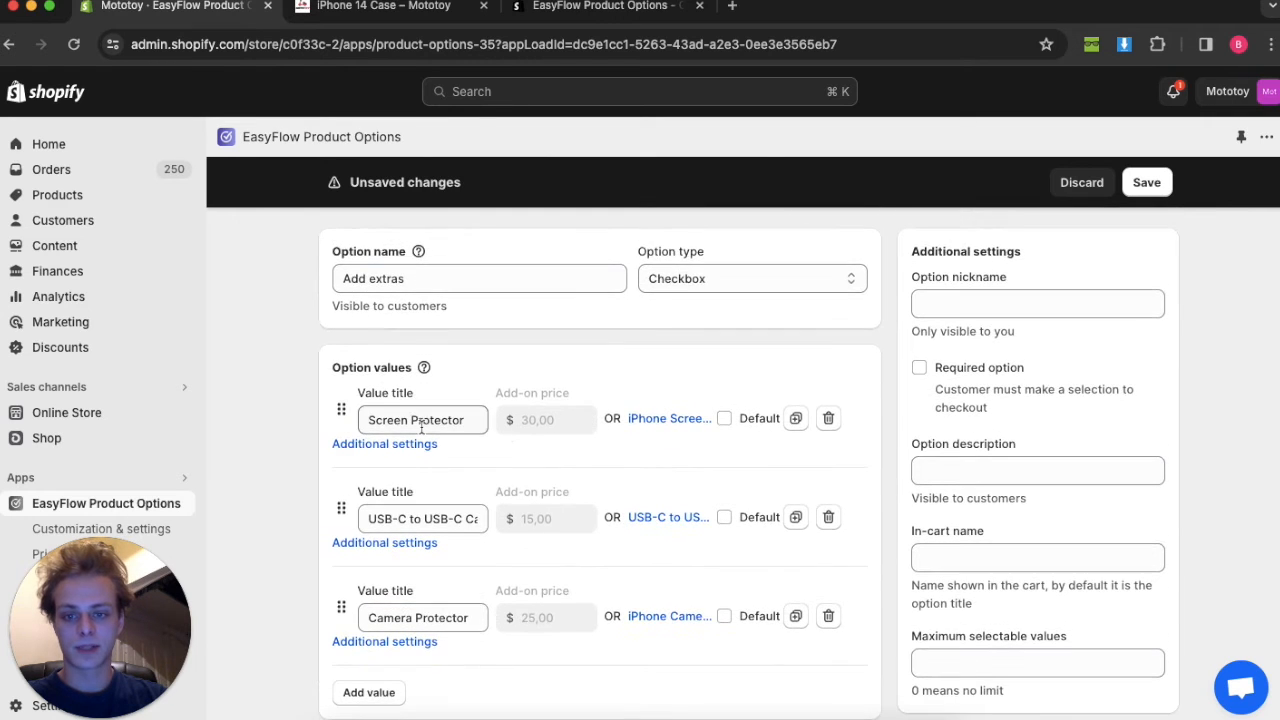
pyautogui.click(1150, 183)
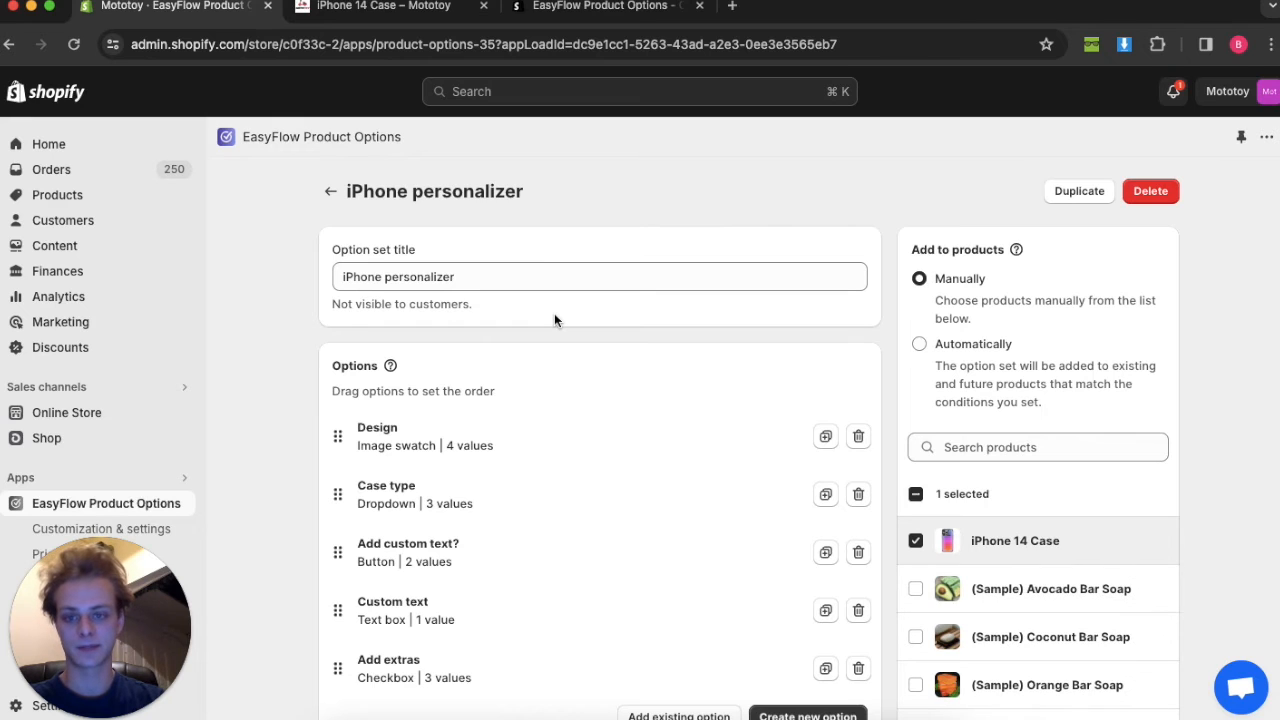
# - View the options on the iPhone 14 Case product page and open the app's Customization & settings page
pyautogui.click(380, 6)
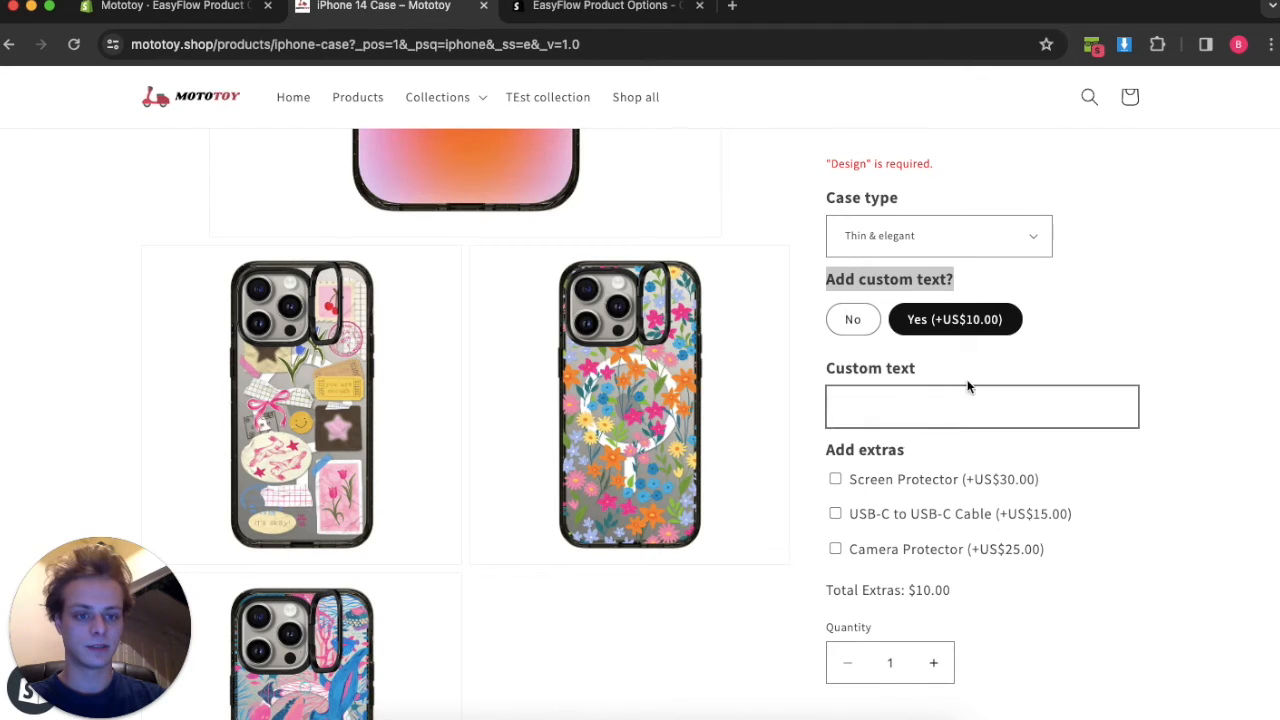
pyautogui.click(1120, 320)
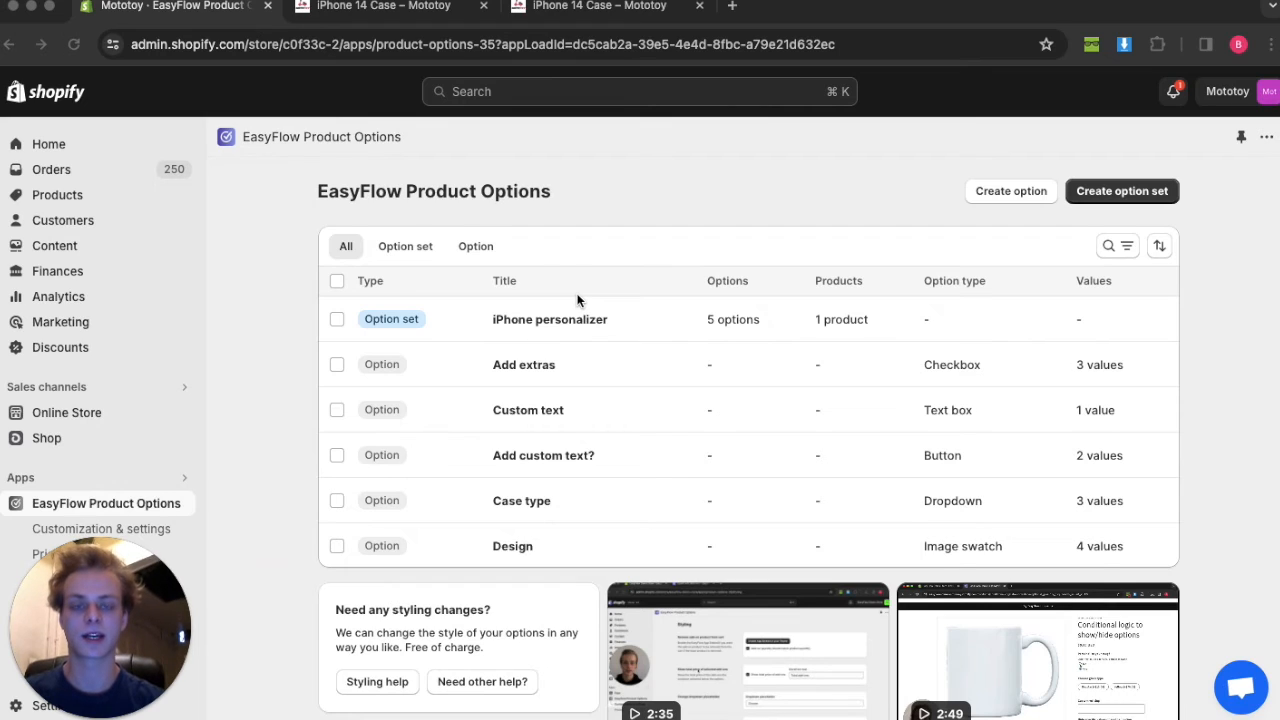
pyautogui.click(152, 530)
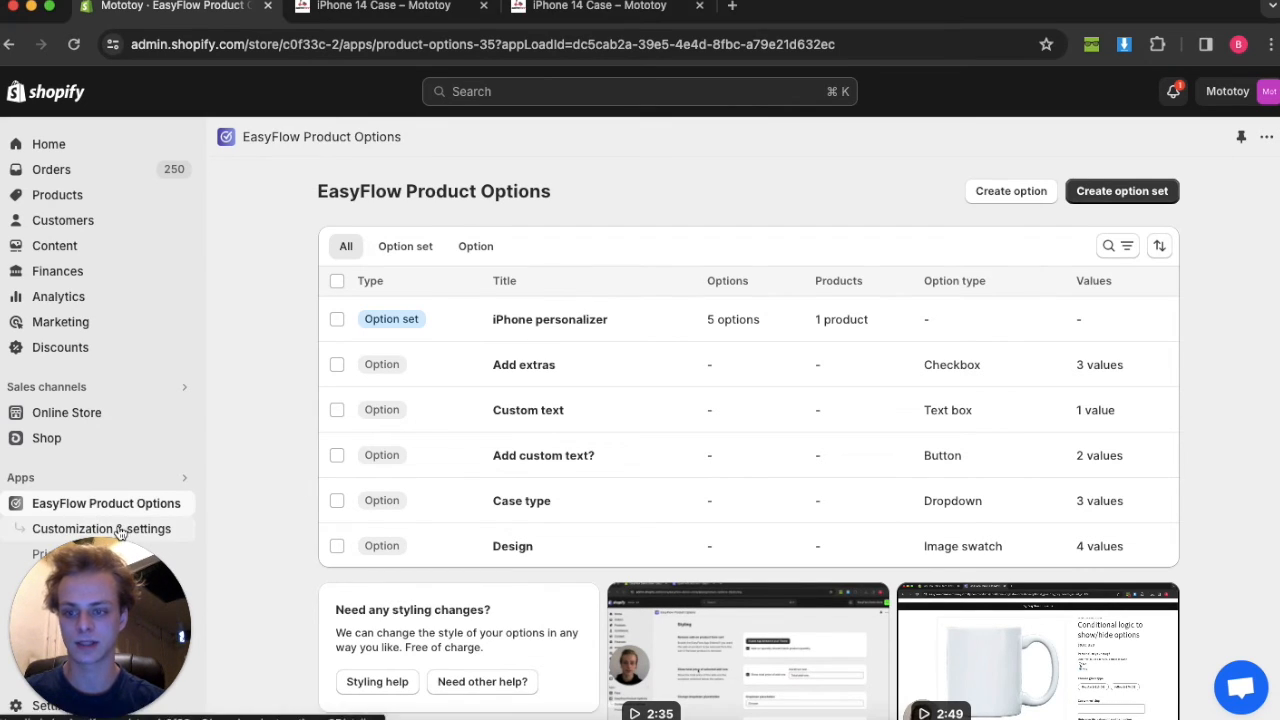
pyautogui.click(120, 530)
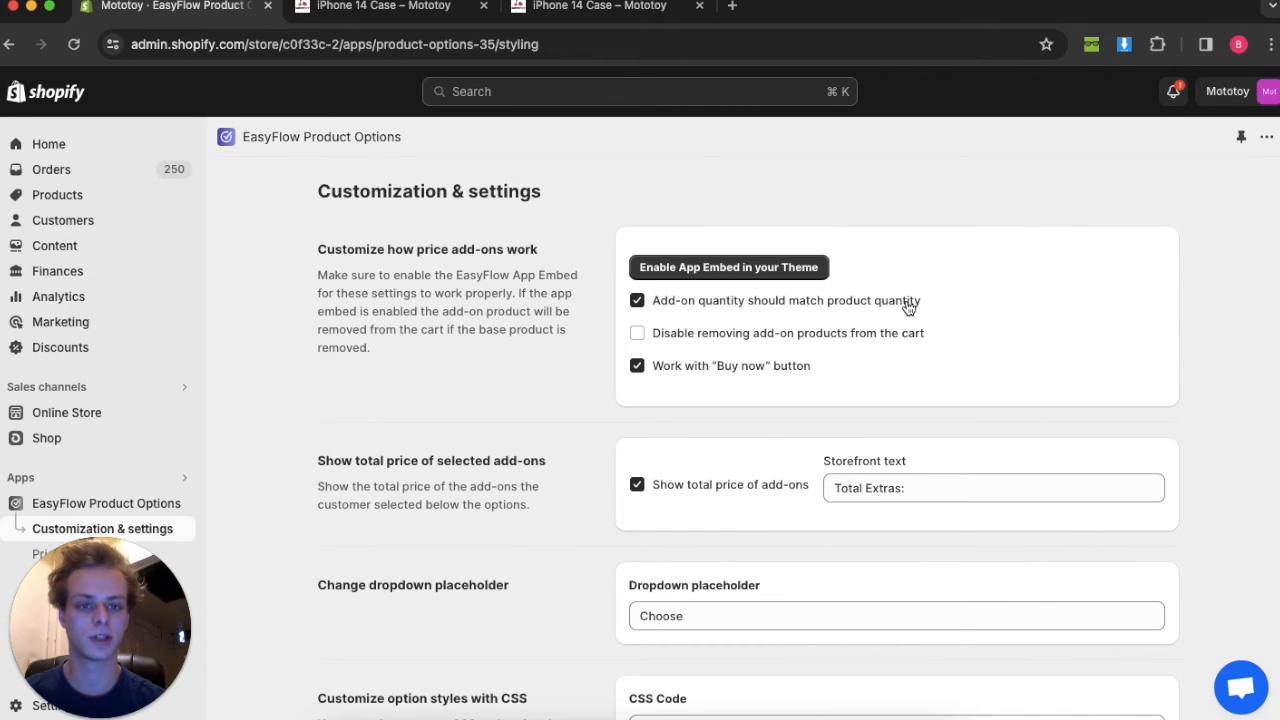
# - Add two iPhone 14 Cases with custom text set to Yes to the cart, open the cart and raise the case quantity to 3
pyautogui.click(389, 8)
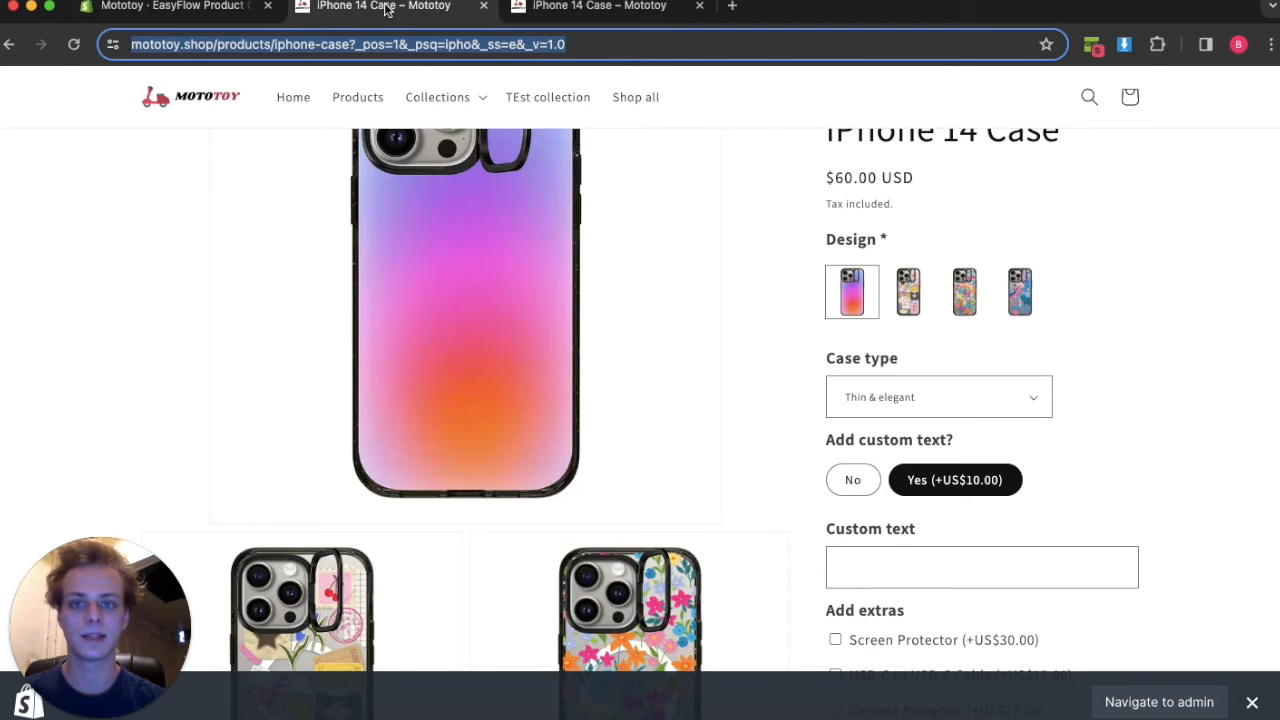
pyautogui.scroll(-1, 1094, 346)
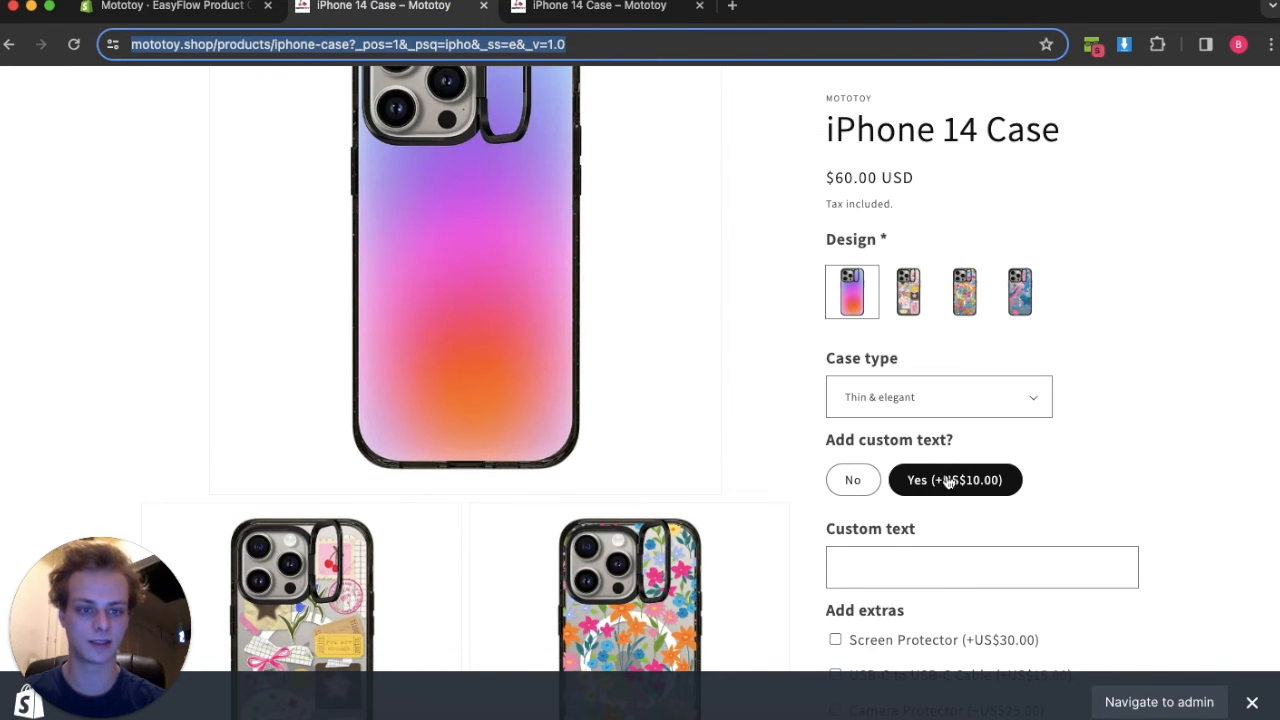
pyautogui.scroll(-5, 941, 484)
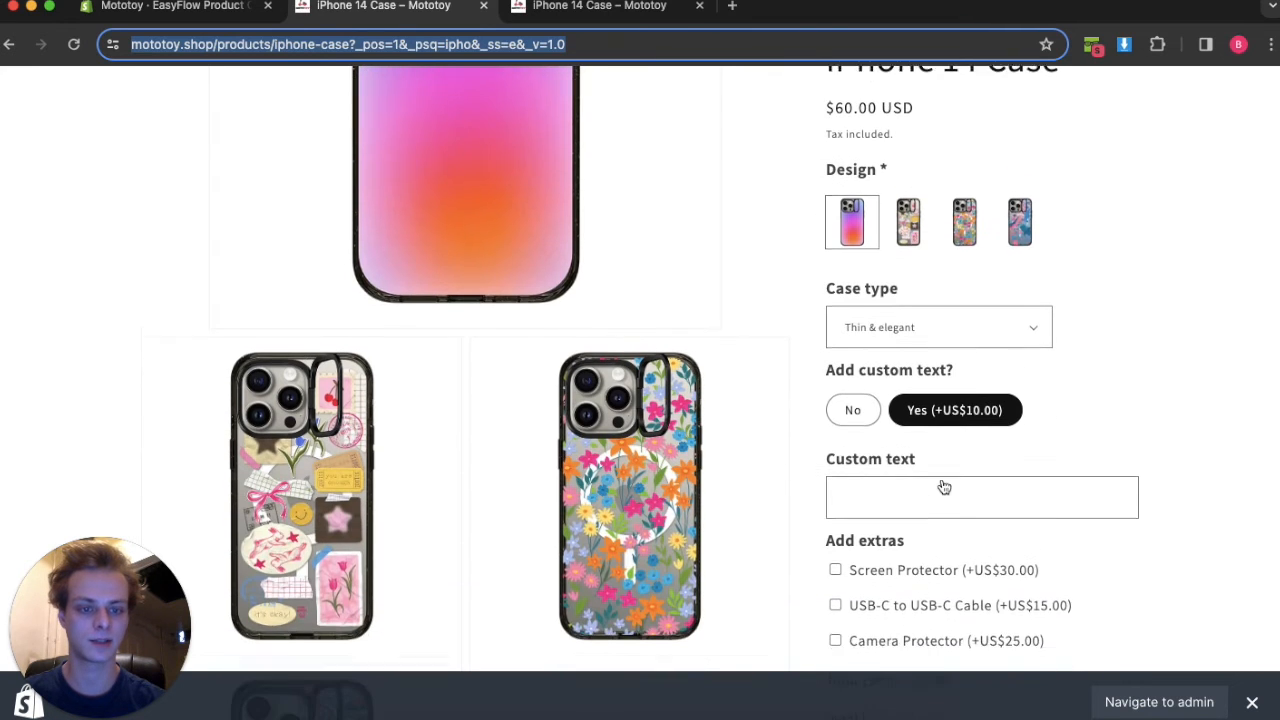
pyautogui.click(933, 572)
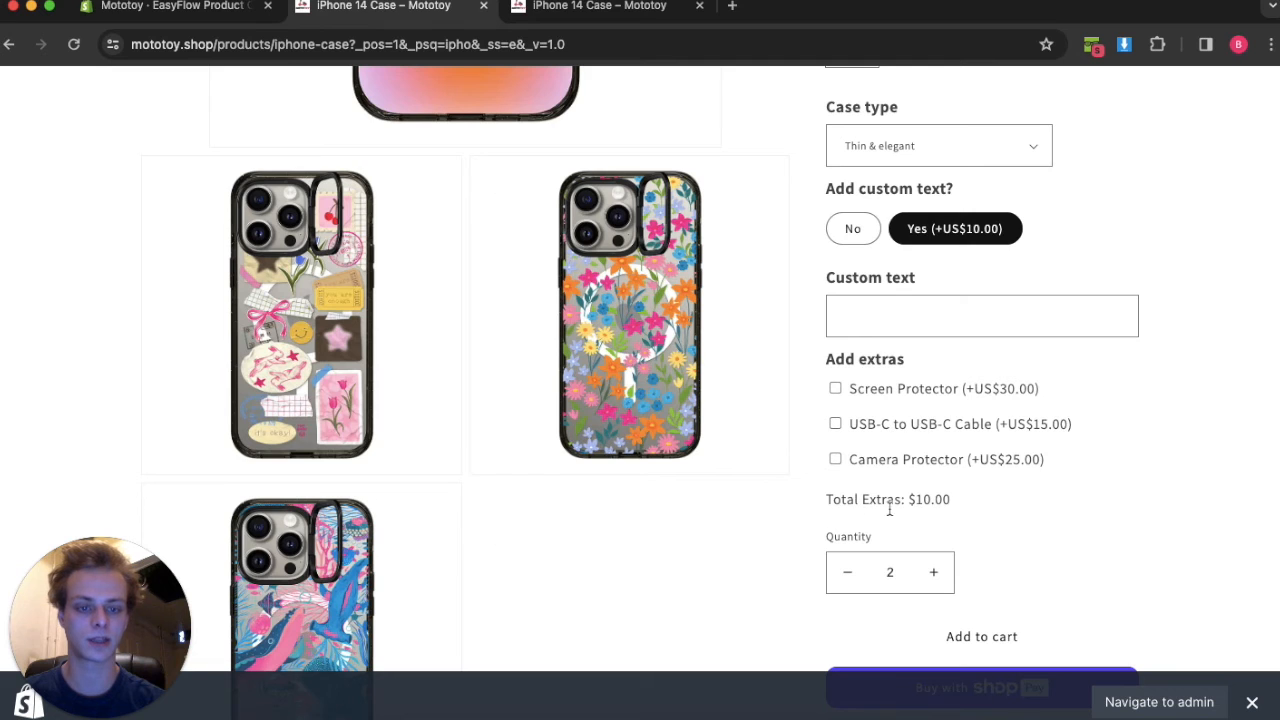
pyautogui.scroll(-1, 1074, 488)
pyautogui.click(984, 572)
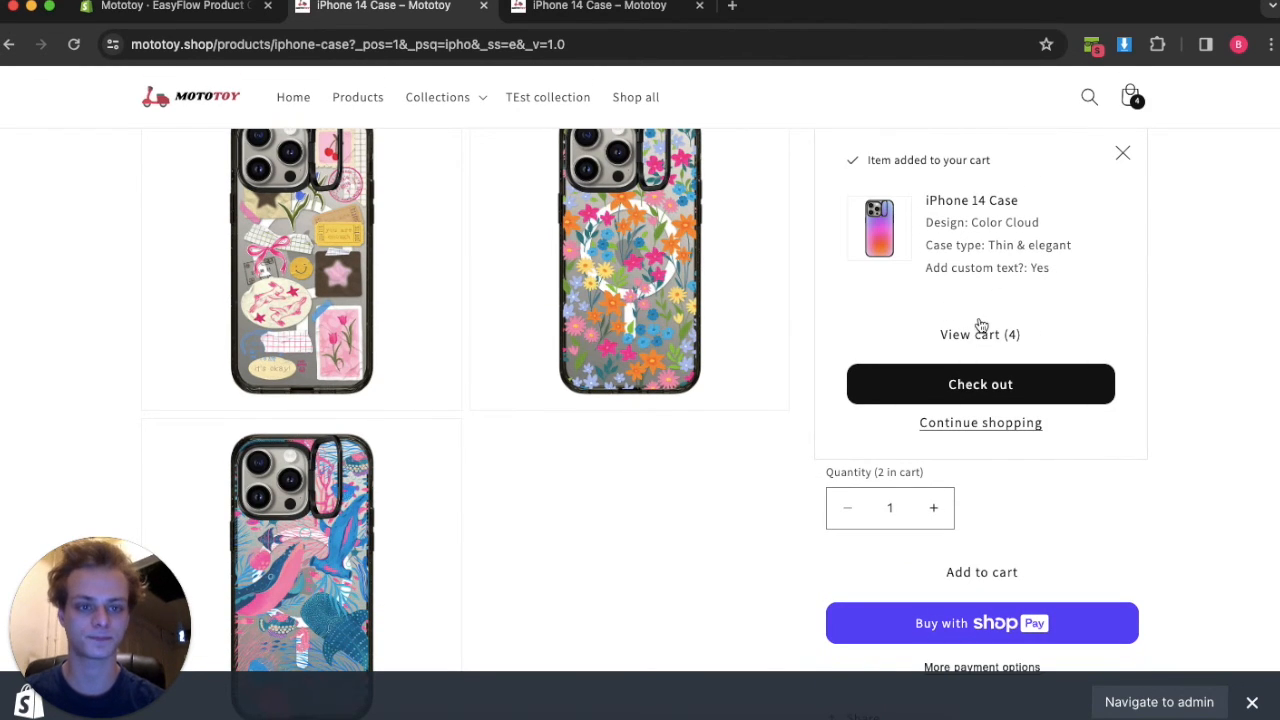
pyautogui.click(980, 336)
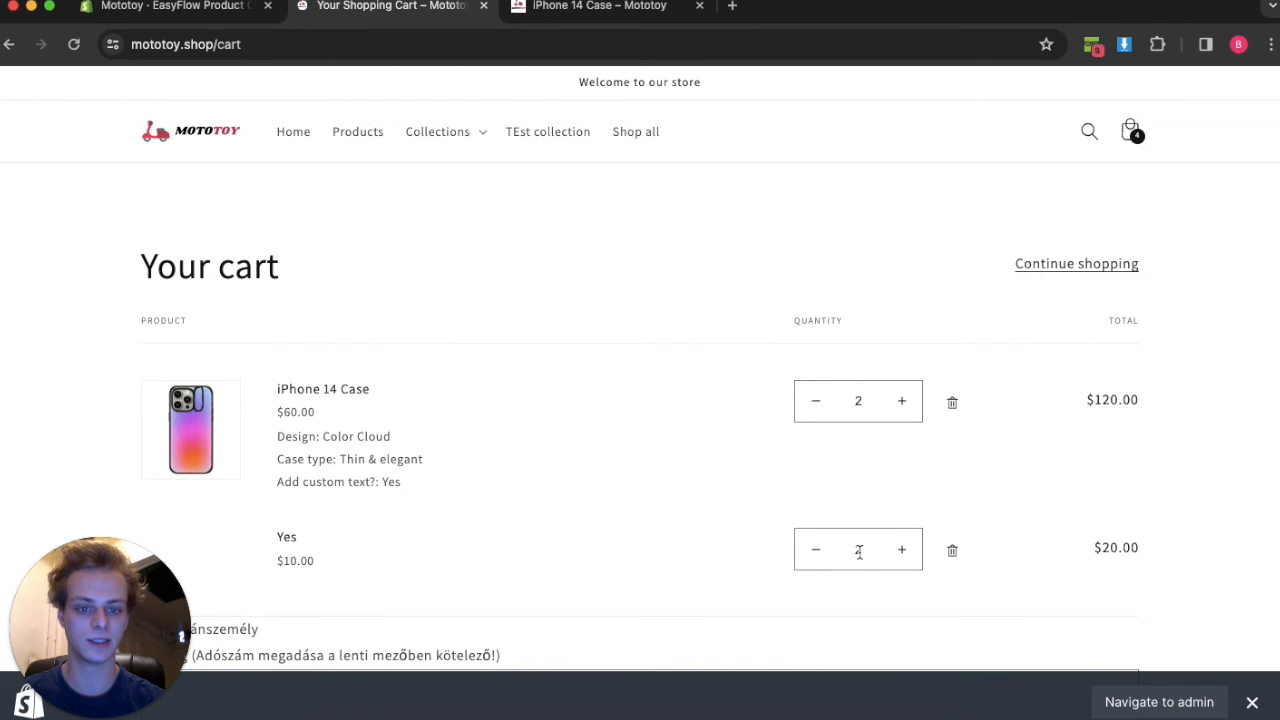
pyautogui.click(907, 400)
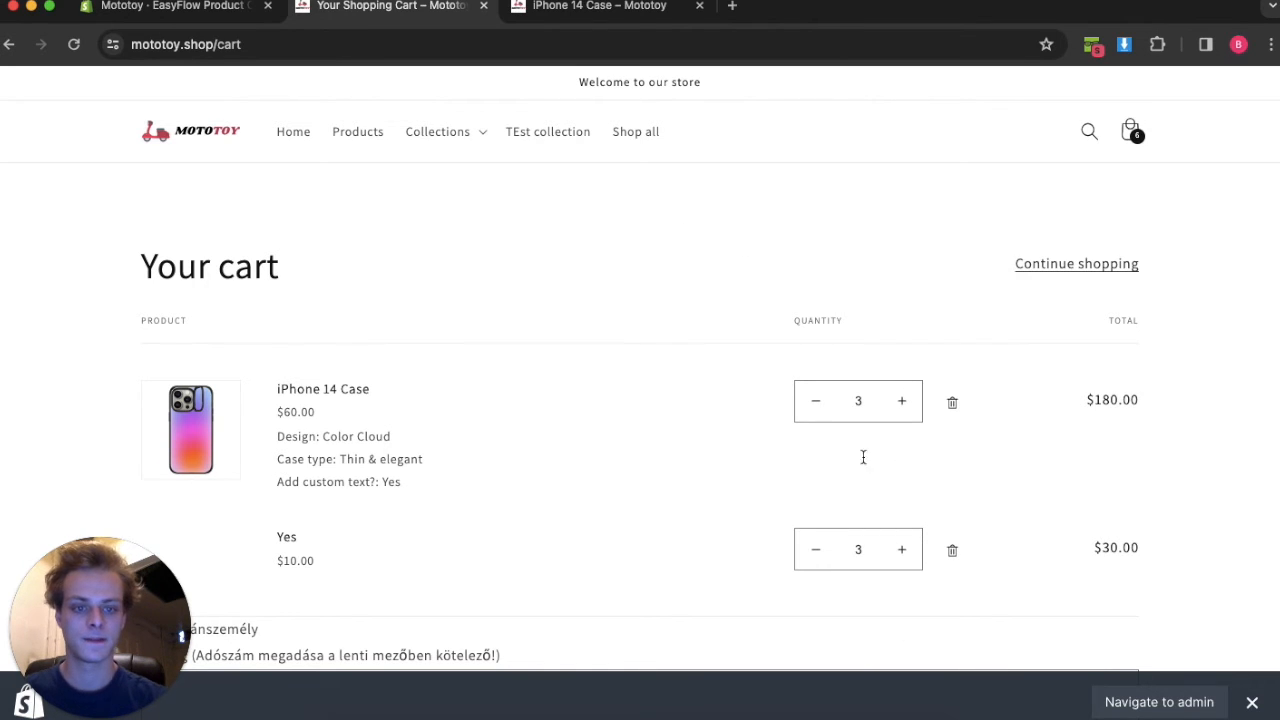
# - Review the price add-on settings, remove the iPhone 14 Case from the cart to test add-on removal, and return to the settings
pyautogui.click(141, 12)
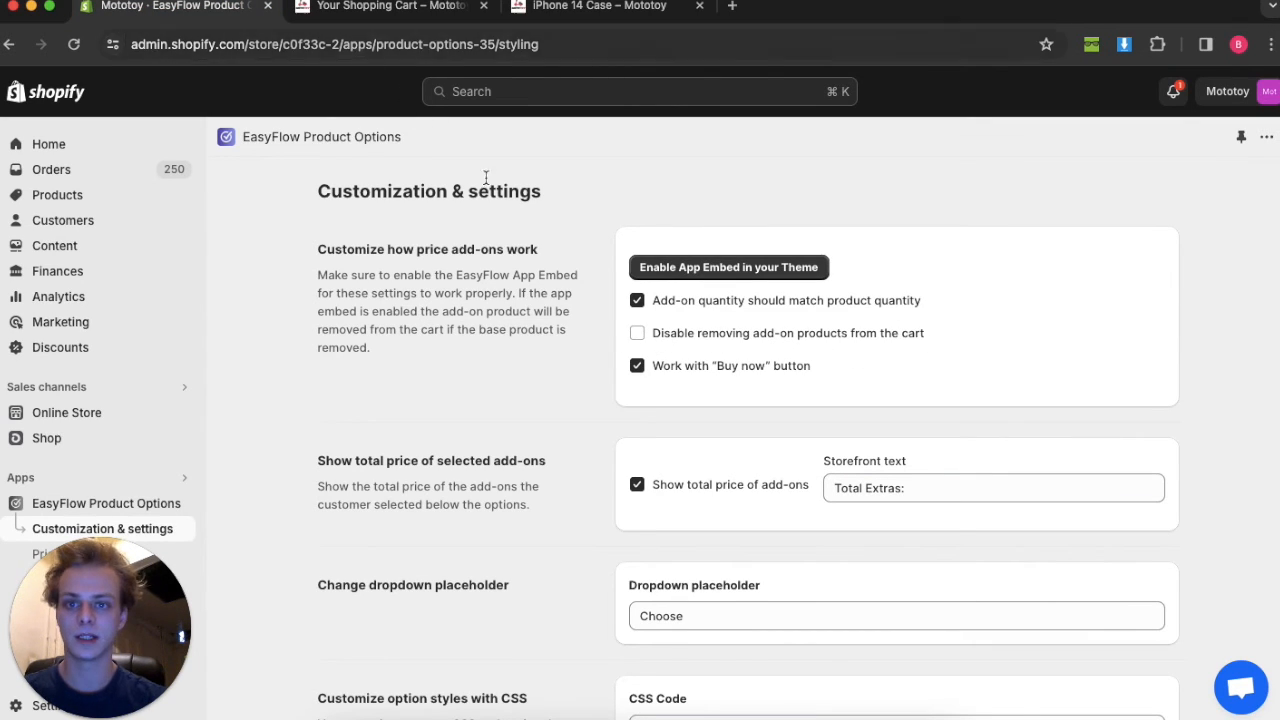
pyautogui.click(358, 12)
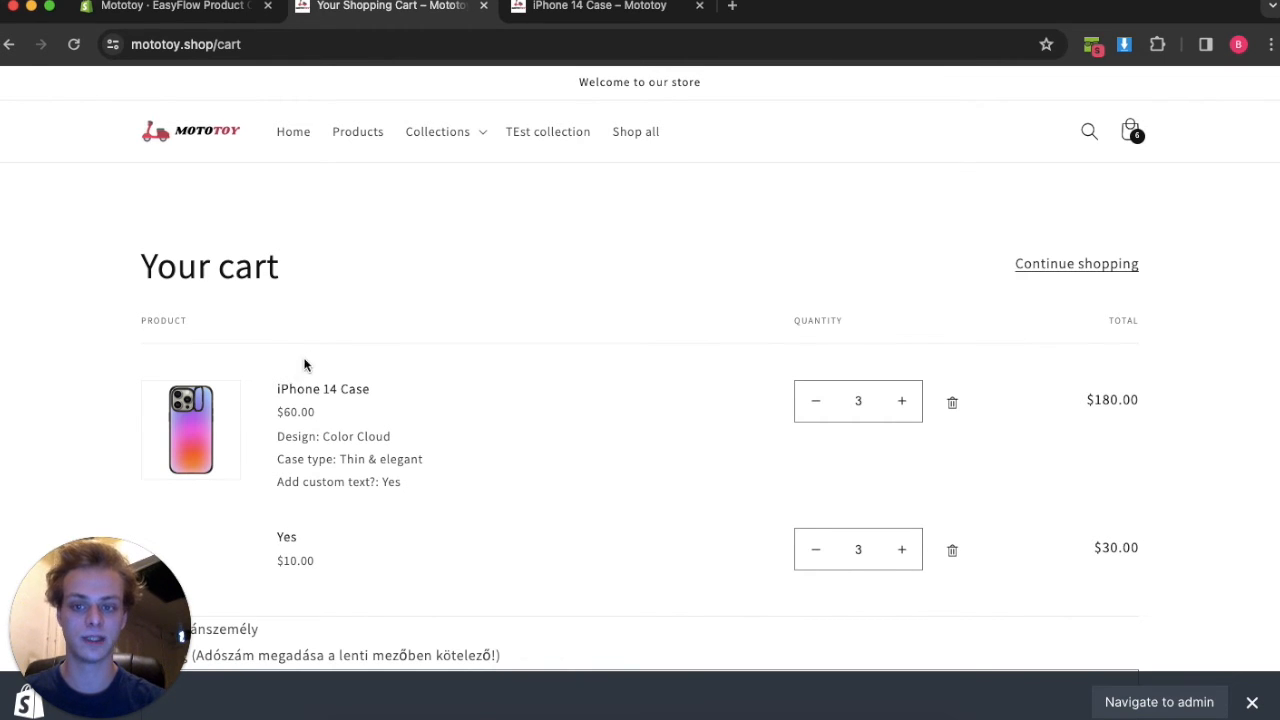
pyautogui.click(952, 405)
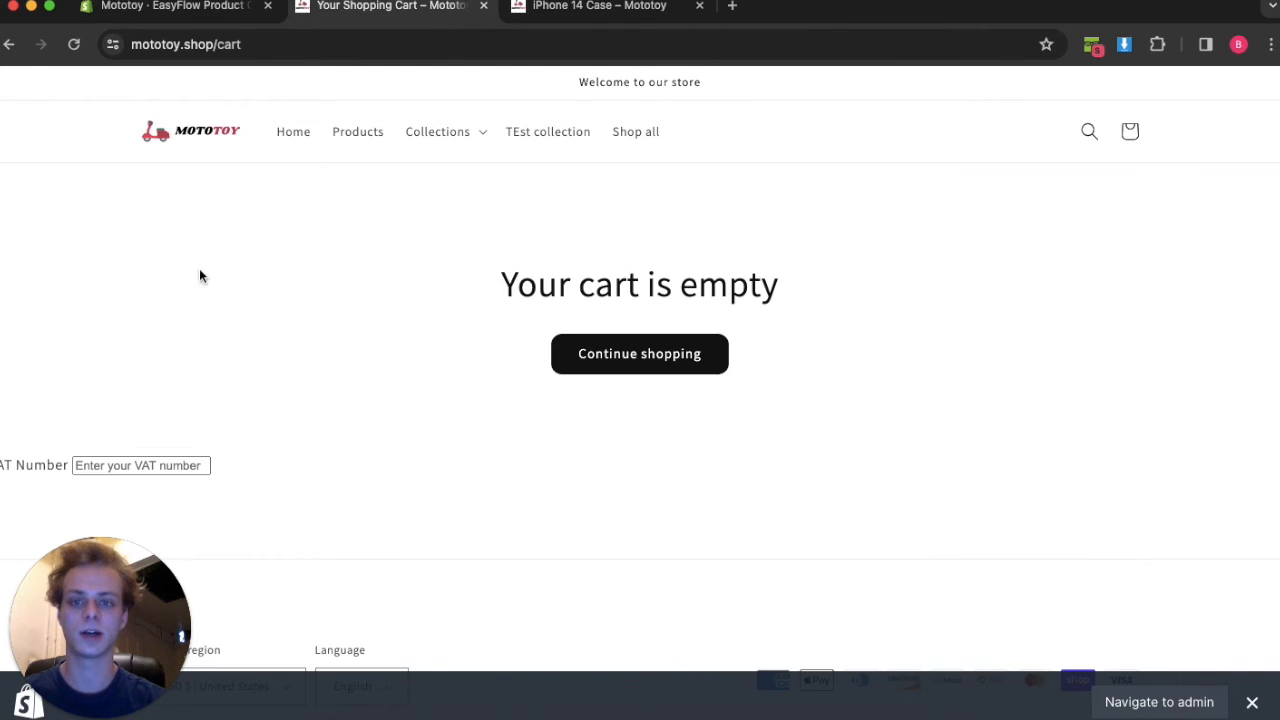
pyautogui.click(152, 10)
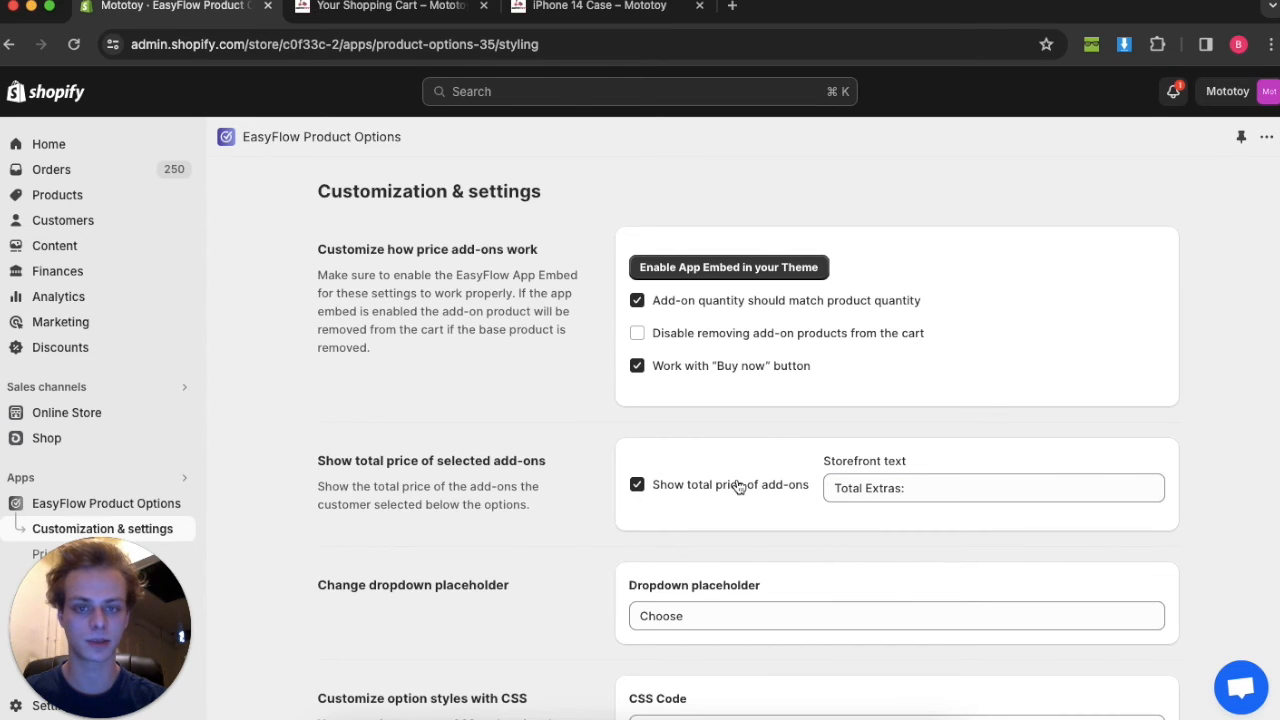
# - Select the Screen Protector and USB-C to USB-C Cable extras on the product page, check the Total Extras line, and return to the settings
pyautogui.click(551, 20)
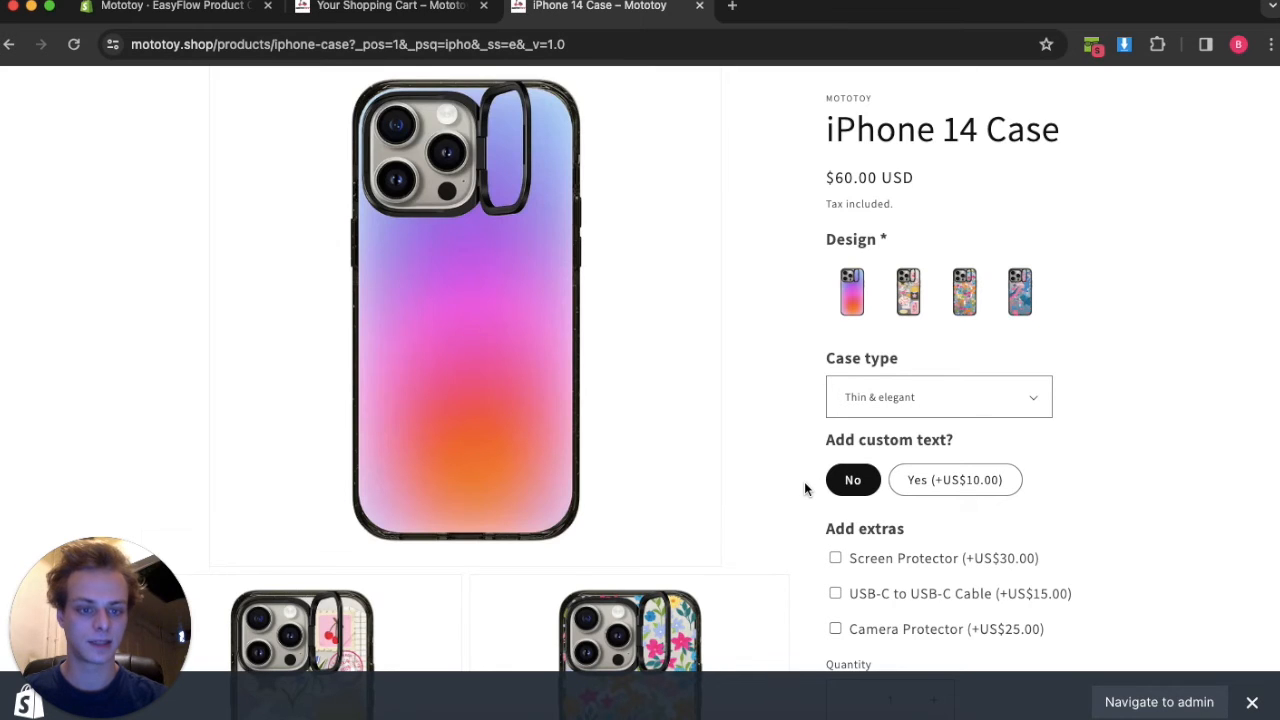
pyautogui.scroll(-5, 804, 481)
pyautogui.scroll(-1, 804, 488)
pyautogui.click(835, 515)
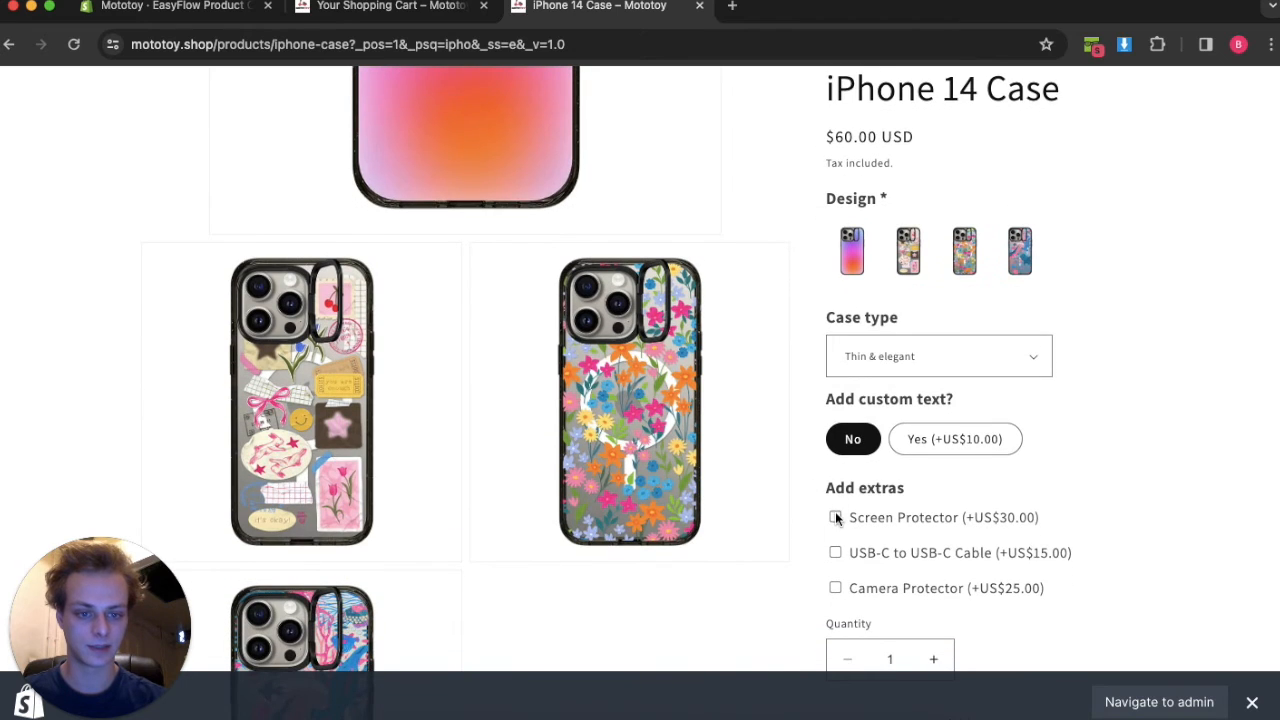
pyautogui.scroll(-1, 835, 530)
pyautogui.click(836, 512)
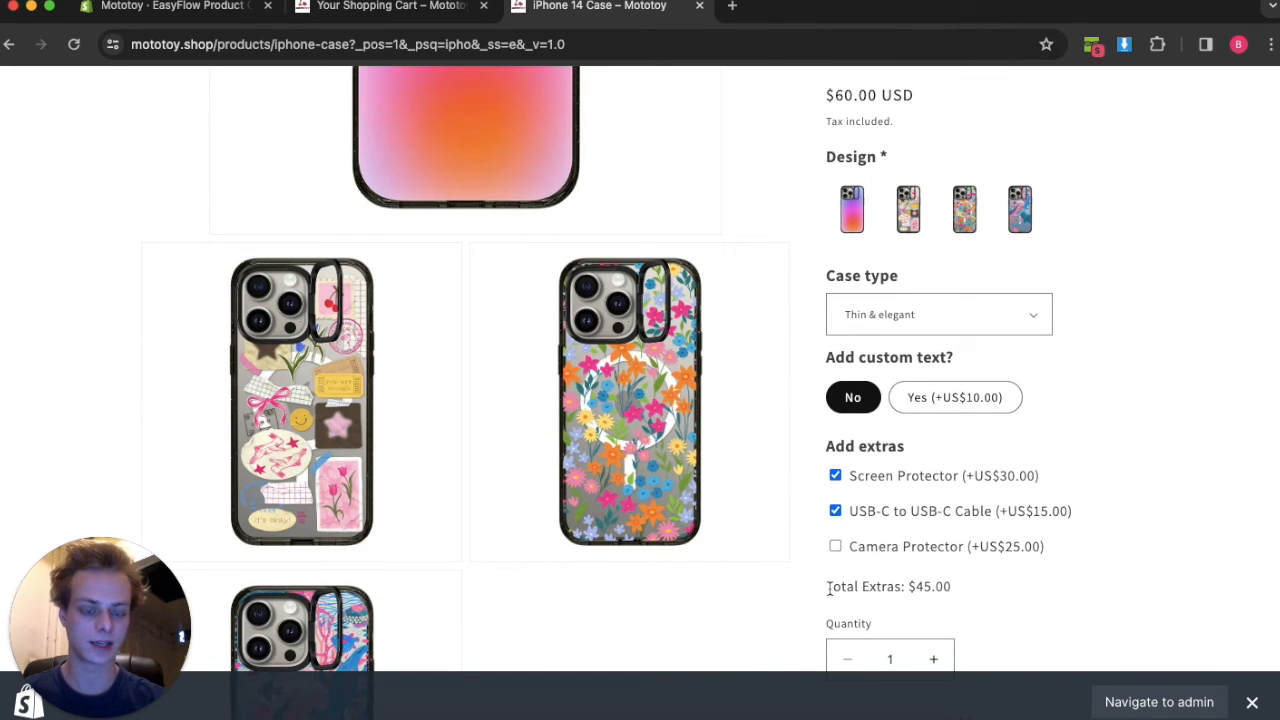
pyautogui.moveTo(829, 589); pyautogui.dragTo(1014, 594)
pyautogui.click(1030, 586)
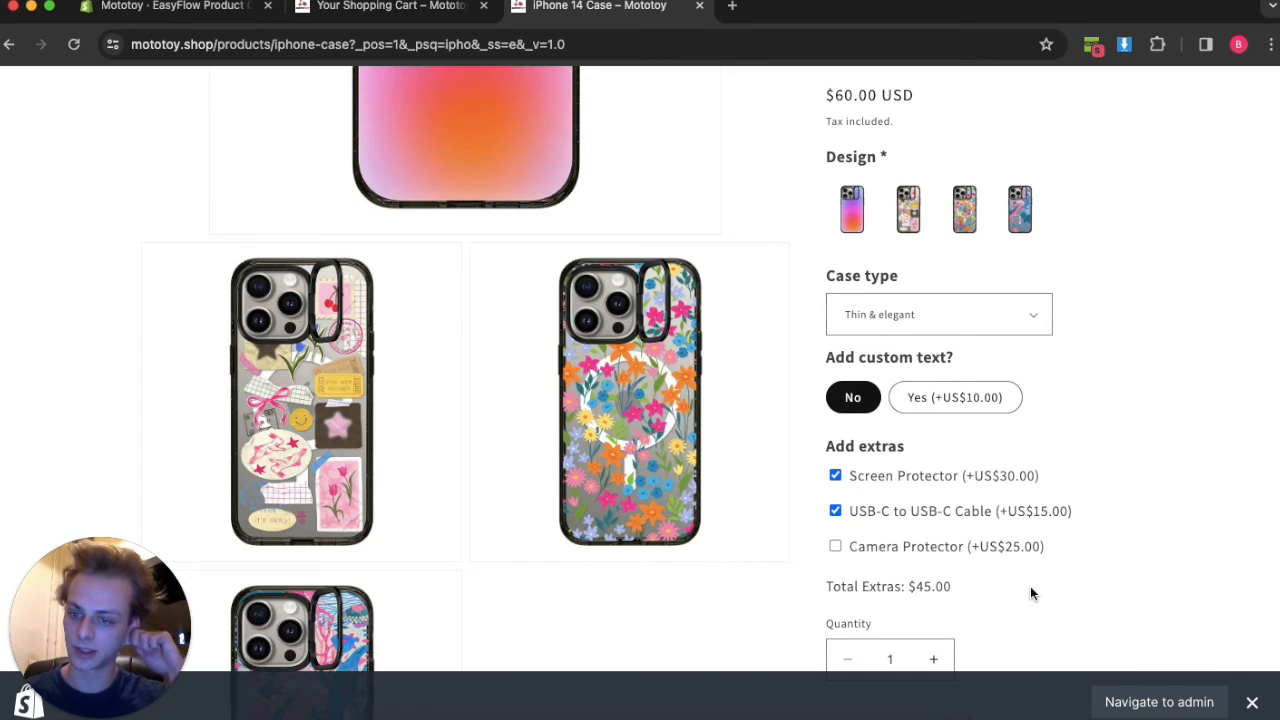
pyautogui.click(210, 16)
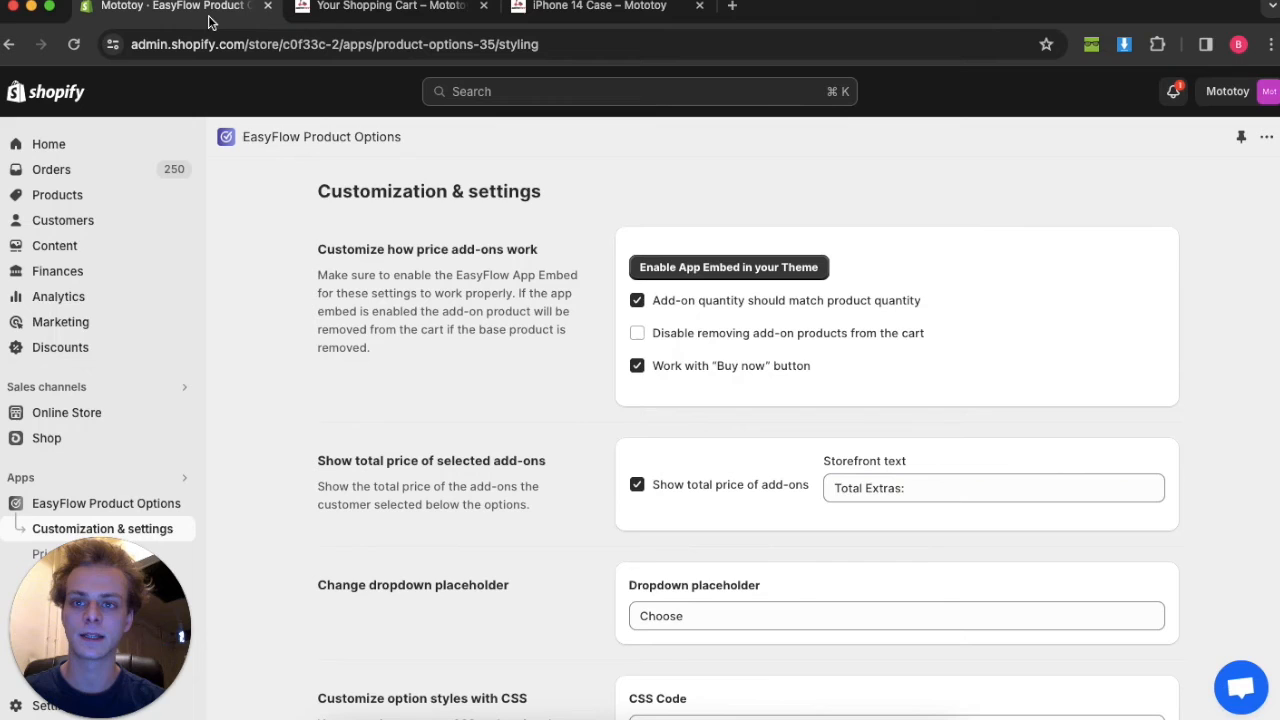
# - Review the add-on total's storefront text in the settings and compare it with the Total Extras line on the product page
pyautogui.tripleClick(853, 486)
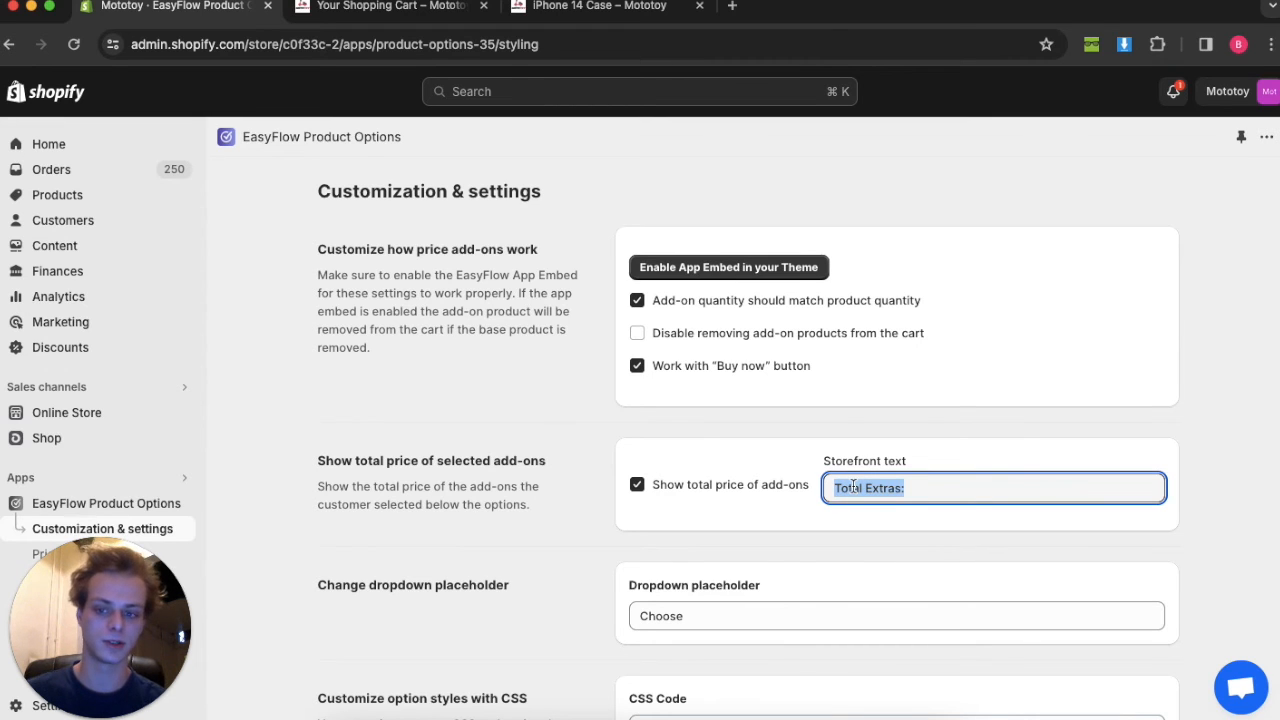
pyautogui.click(560, 14)
pyautogui.moveTo(828, 585); pyautogui.dragTo(904, 580)
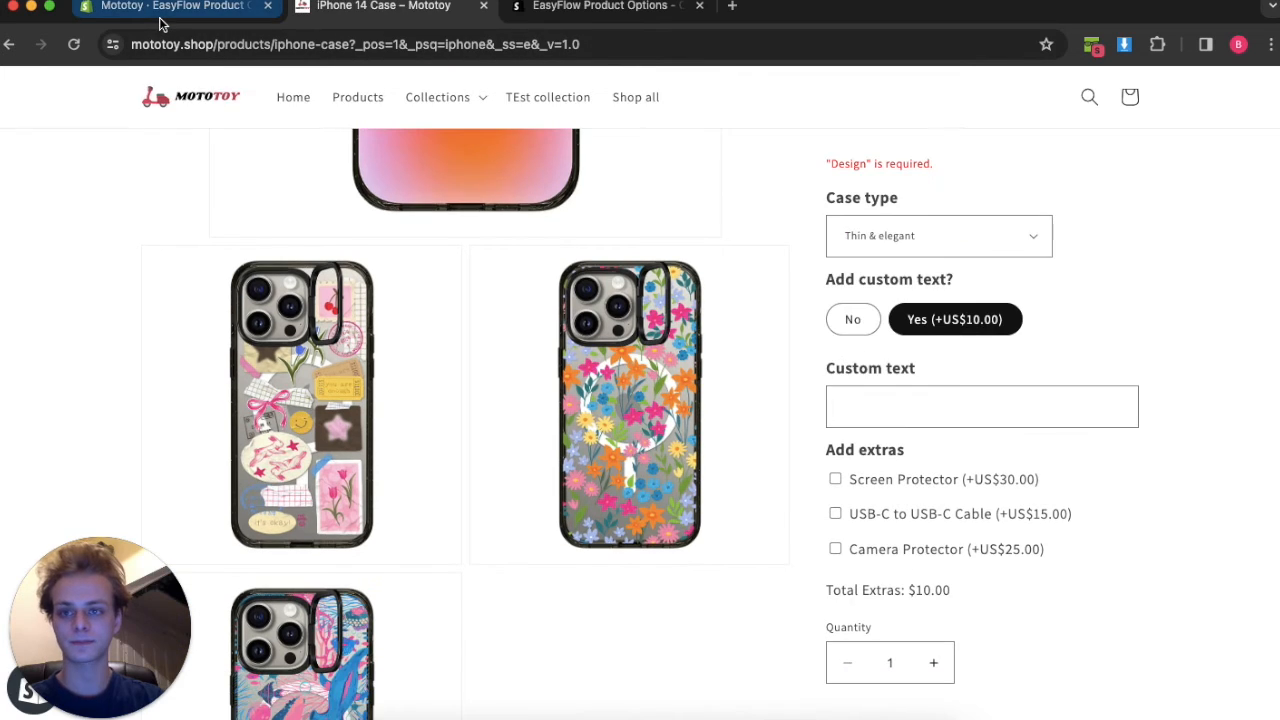
# - Set Add custom text? to No on the iPhone 14 Case page to test the Custom text field, and return to the option set
pyautogui.click(158, 16)
pyautogui.moveTo(375, 304)
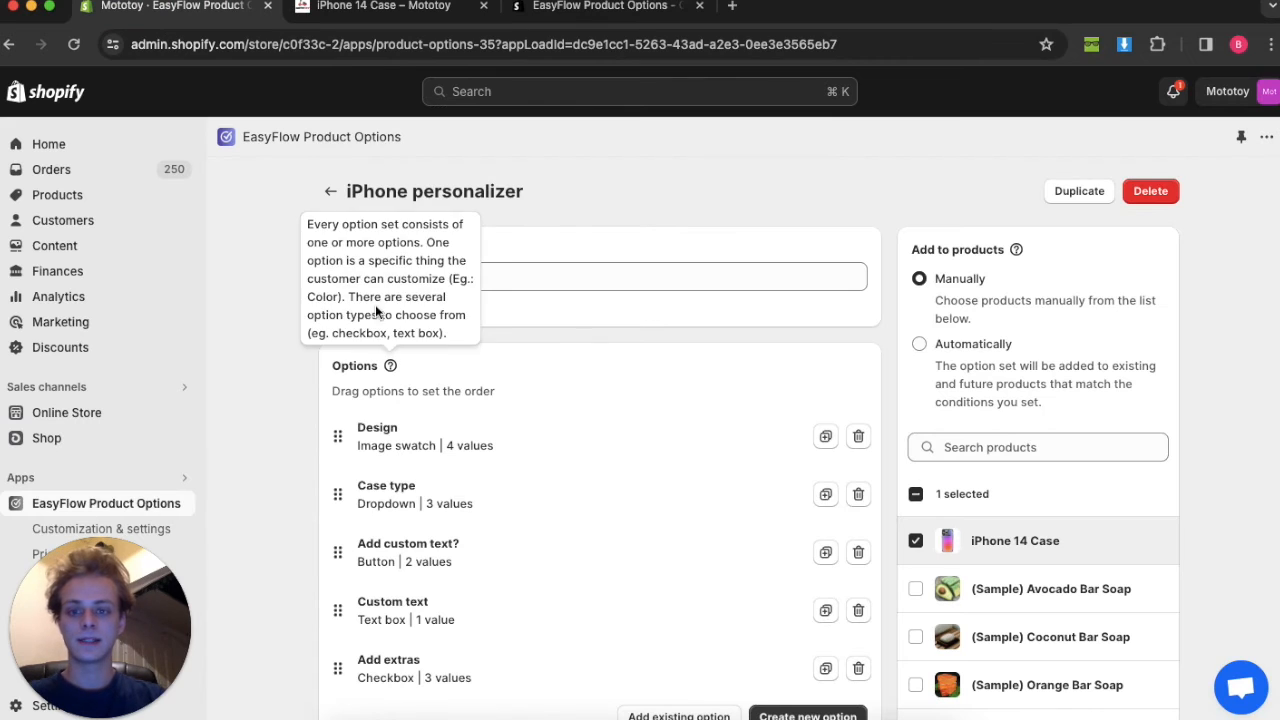
pyautogui.click(378, 14)
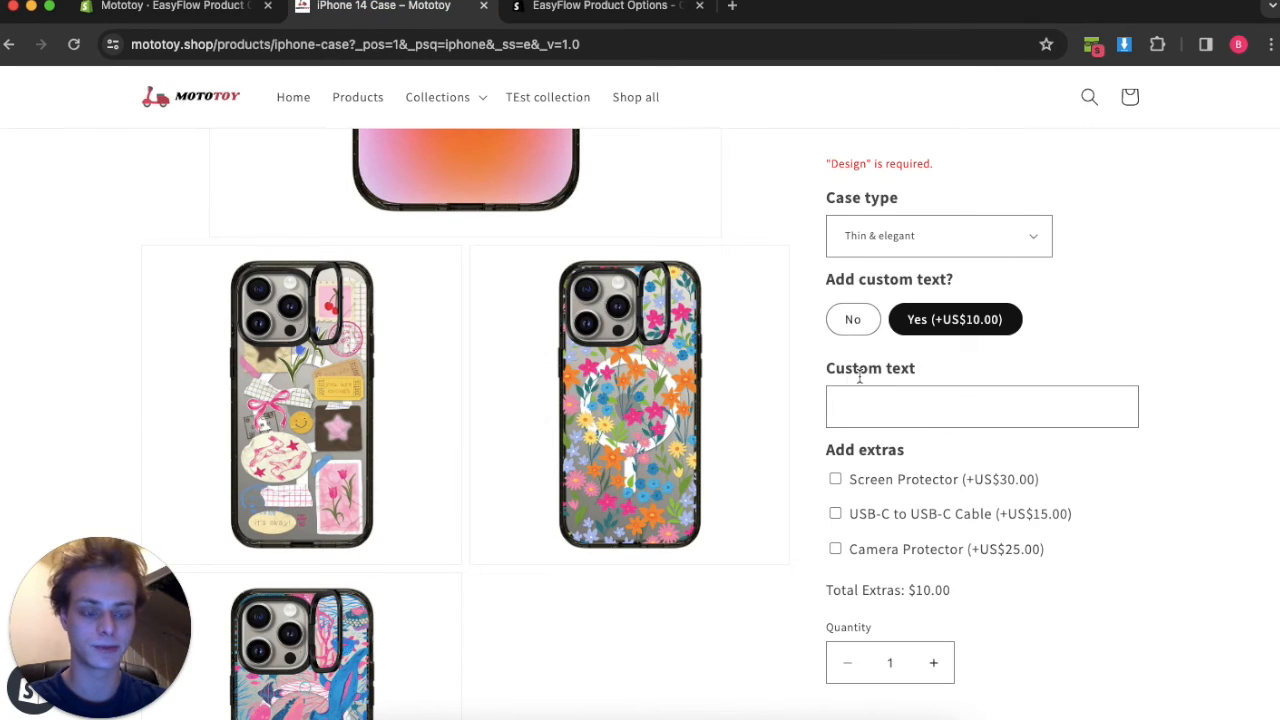
pyautogui.moveTo(828, 368); pyautogui.dragTo(932, 374)
pyautogui.click(894, 340)
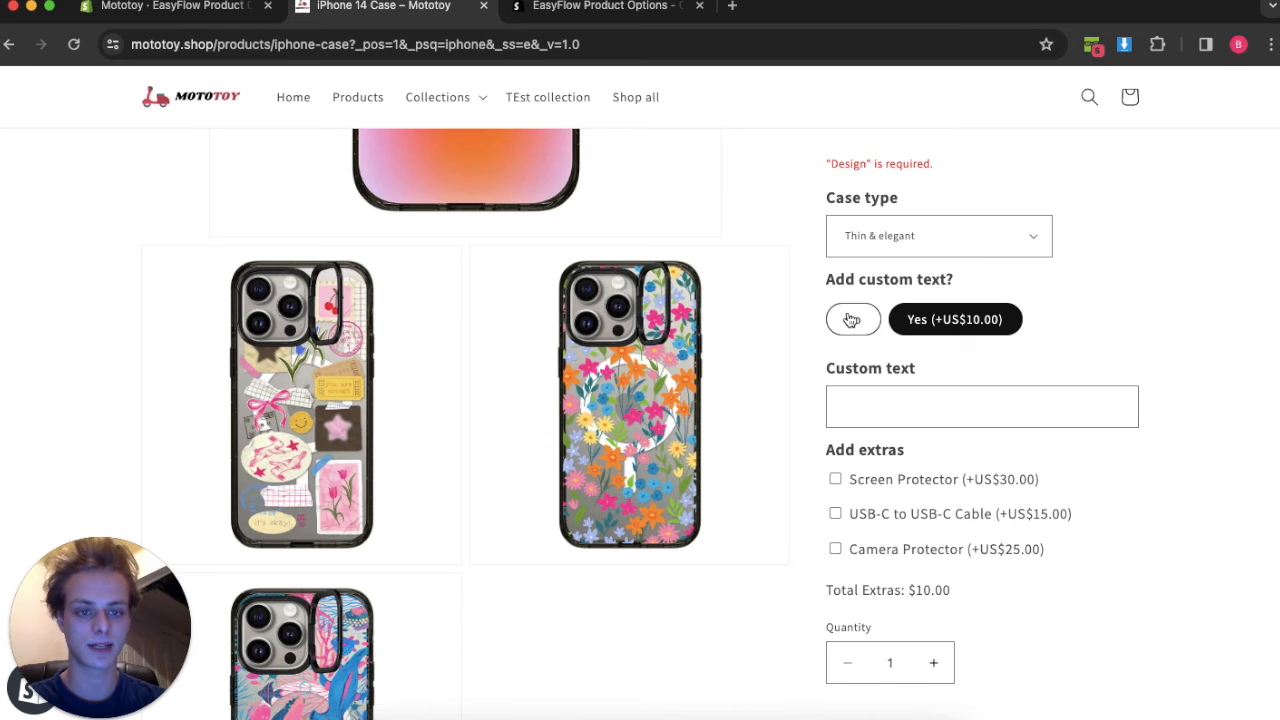
pyautogui.click(851, 319)
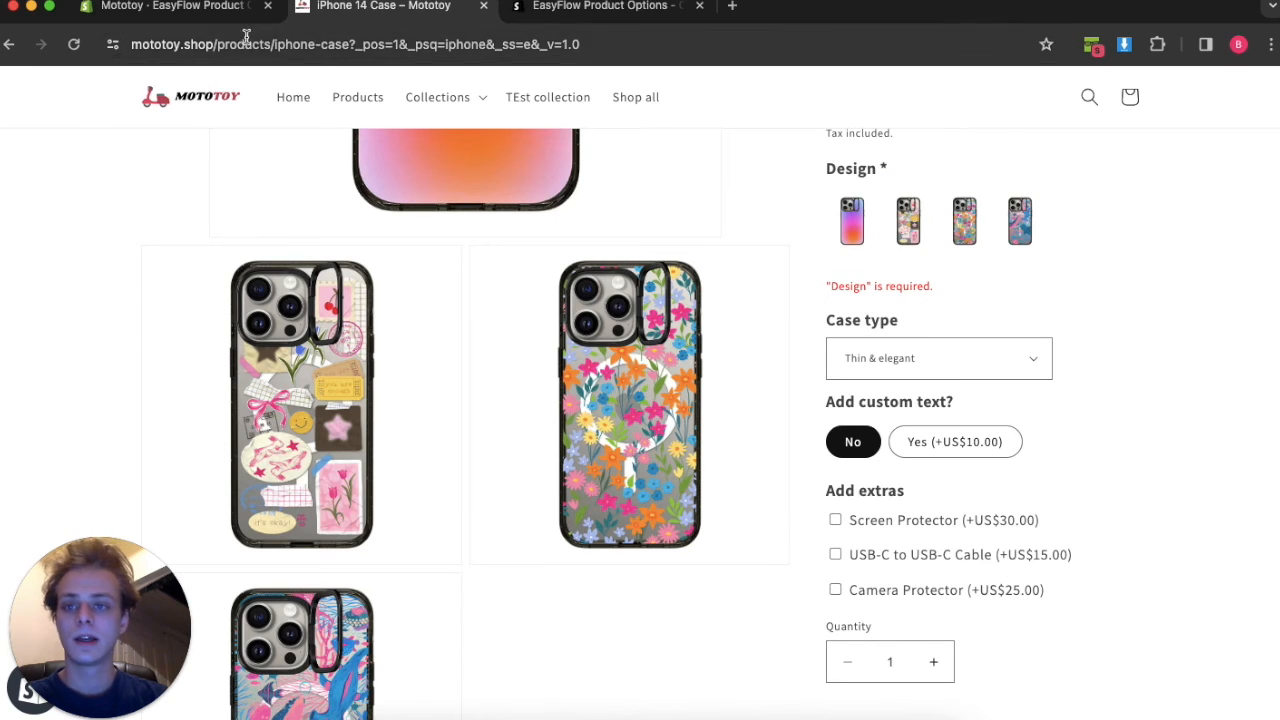
pyautogui.click(165, 8)
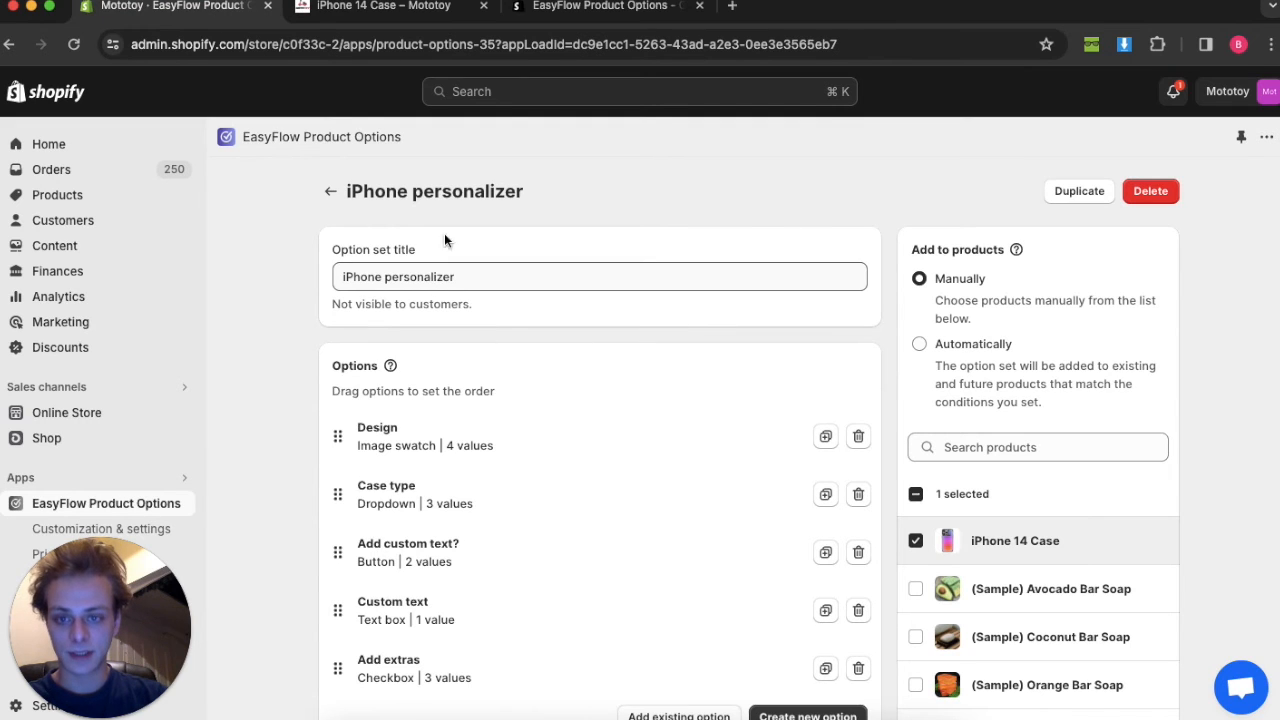
# - Start a new rule in the iPhone personalizer option set and name it "show text box"
pyautogui.scroll(-1, 427, 549)
pyautogui.scroll(-5, 427, 549)
pyautogui.scroll(-1, 397, 510)
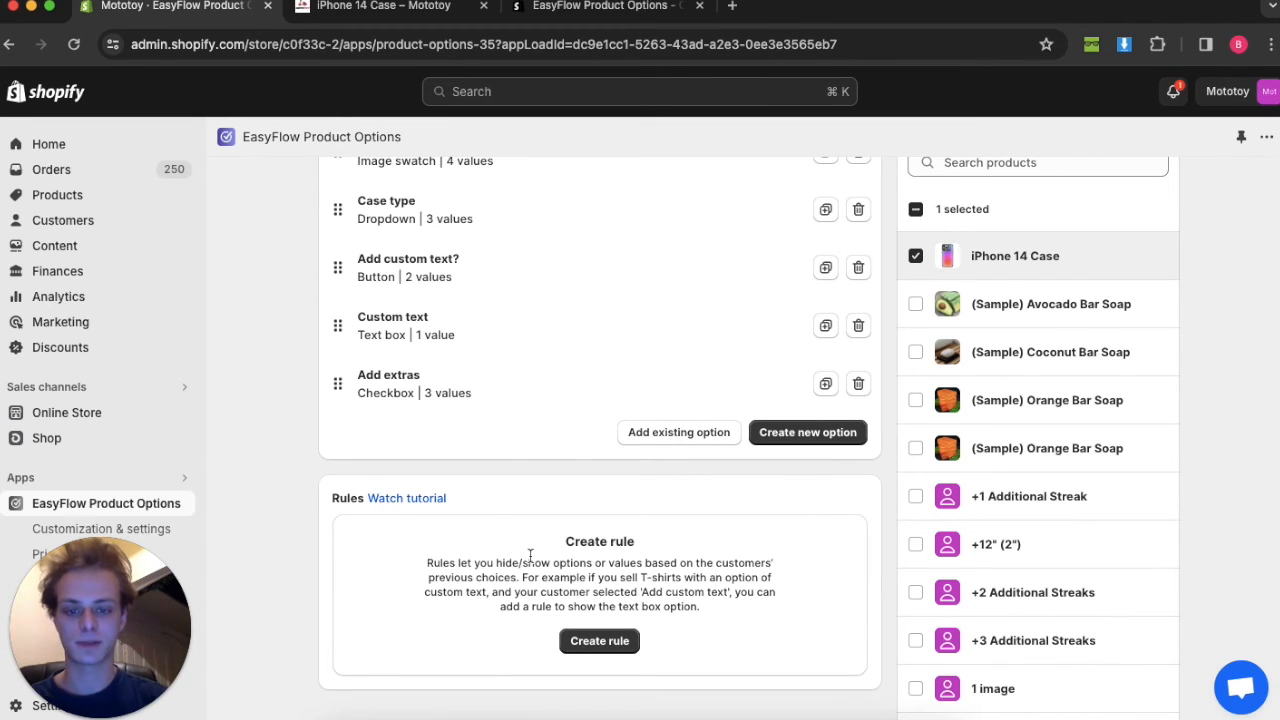
pyautogui.click(599, 641)
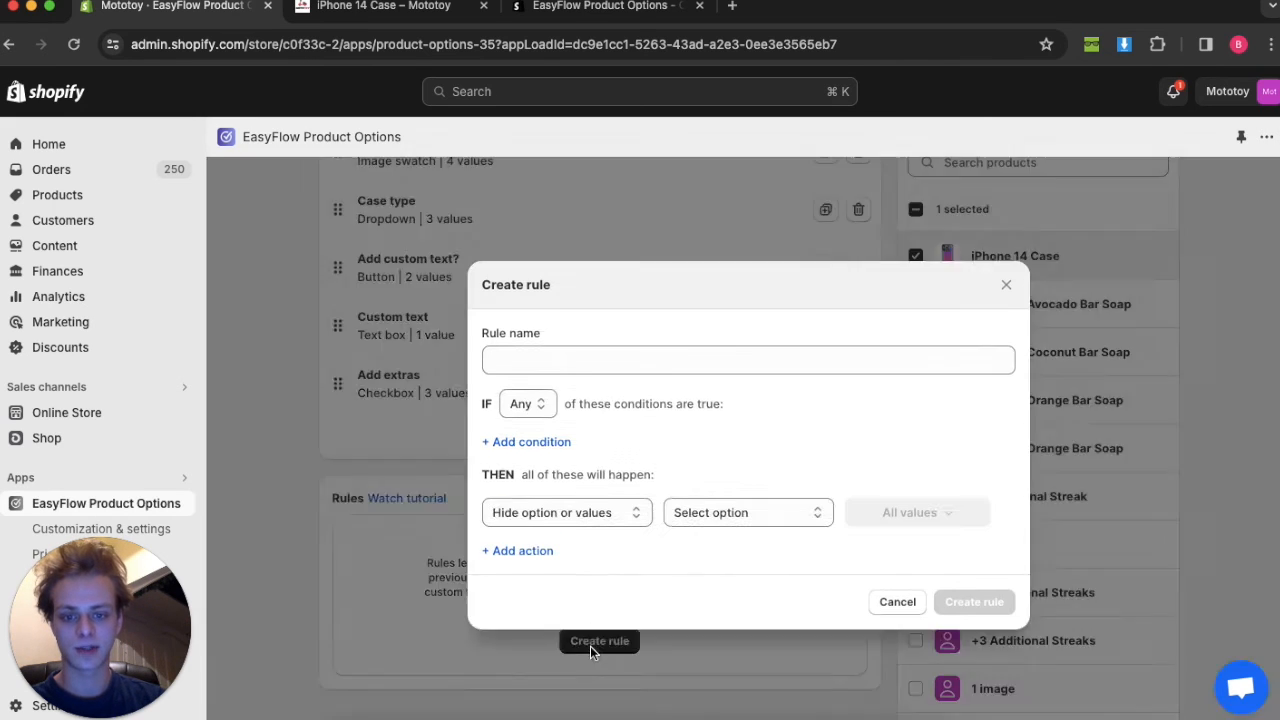
pyautogui.click(530, 337)
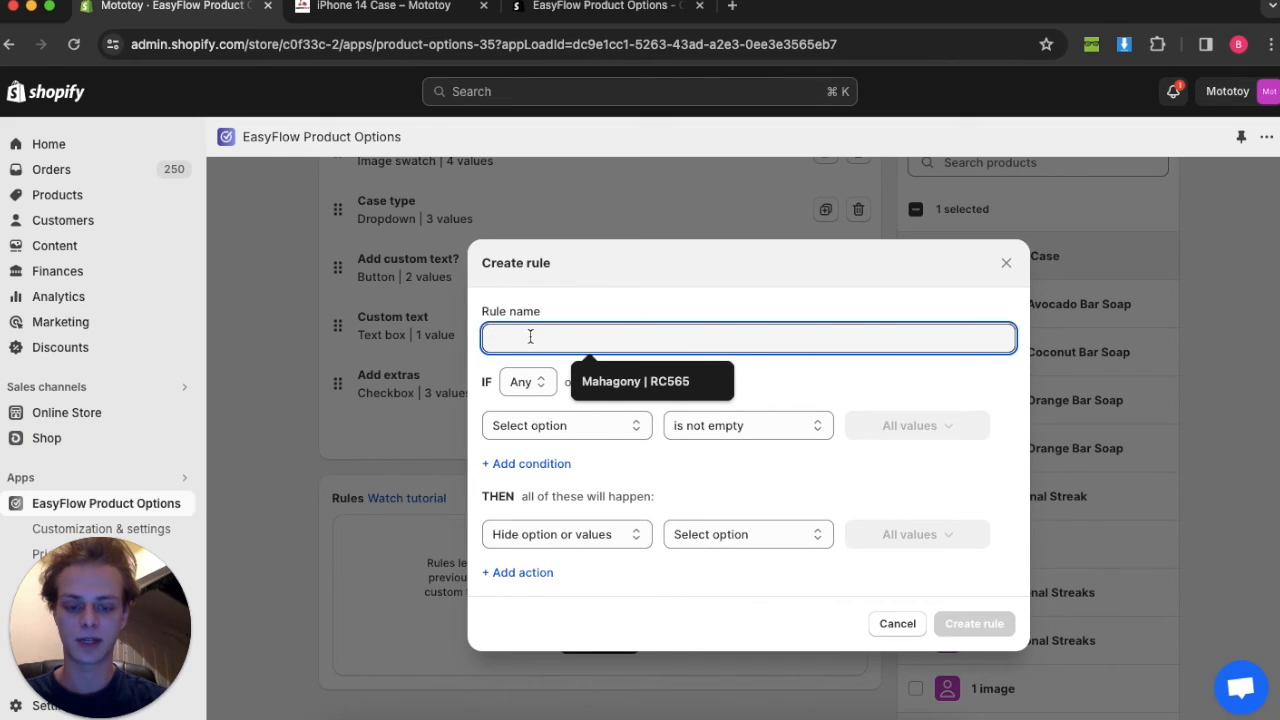
pyautogui.write('show')
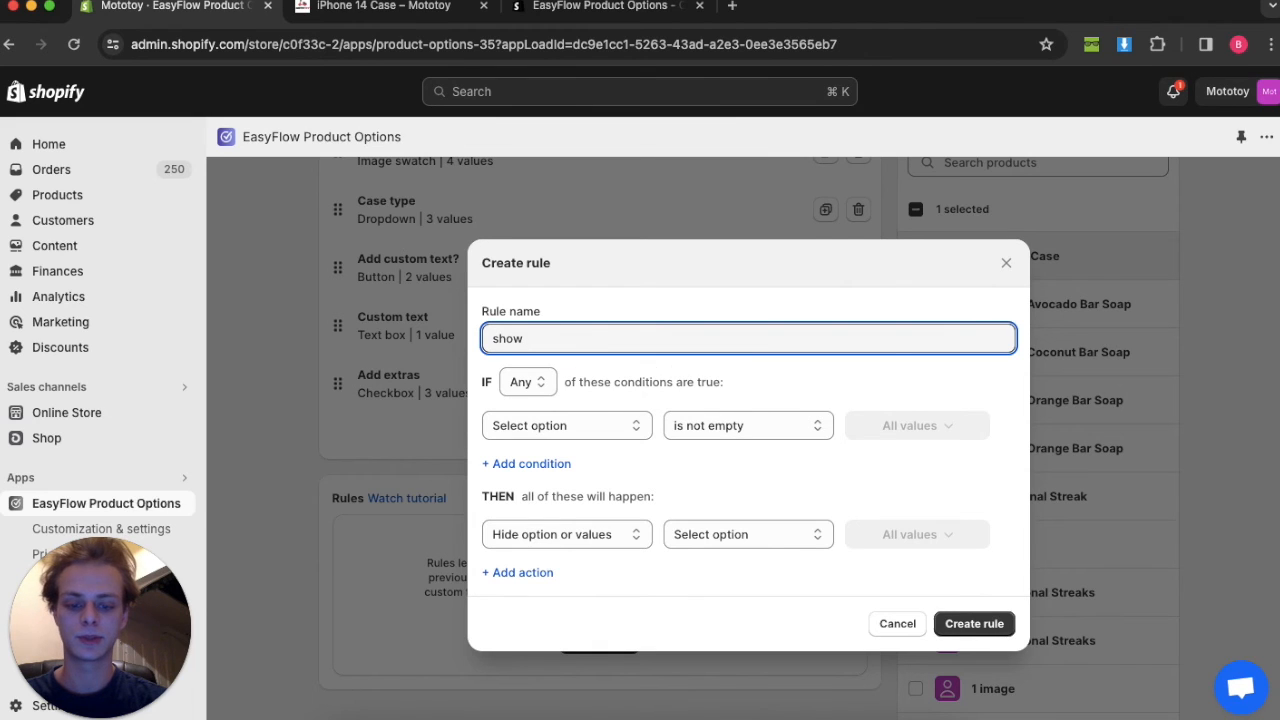
pyautogui.write(' text box')
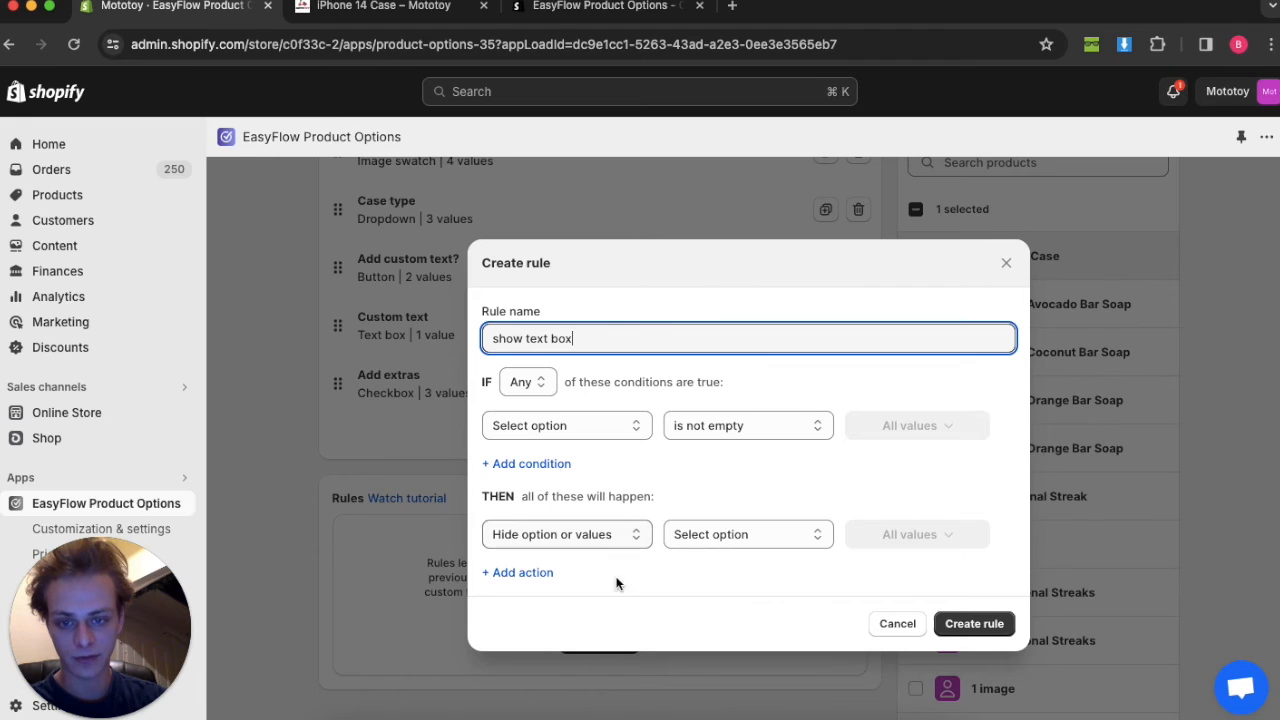
pyautogui.click(780, 372)
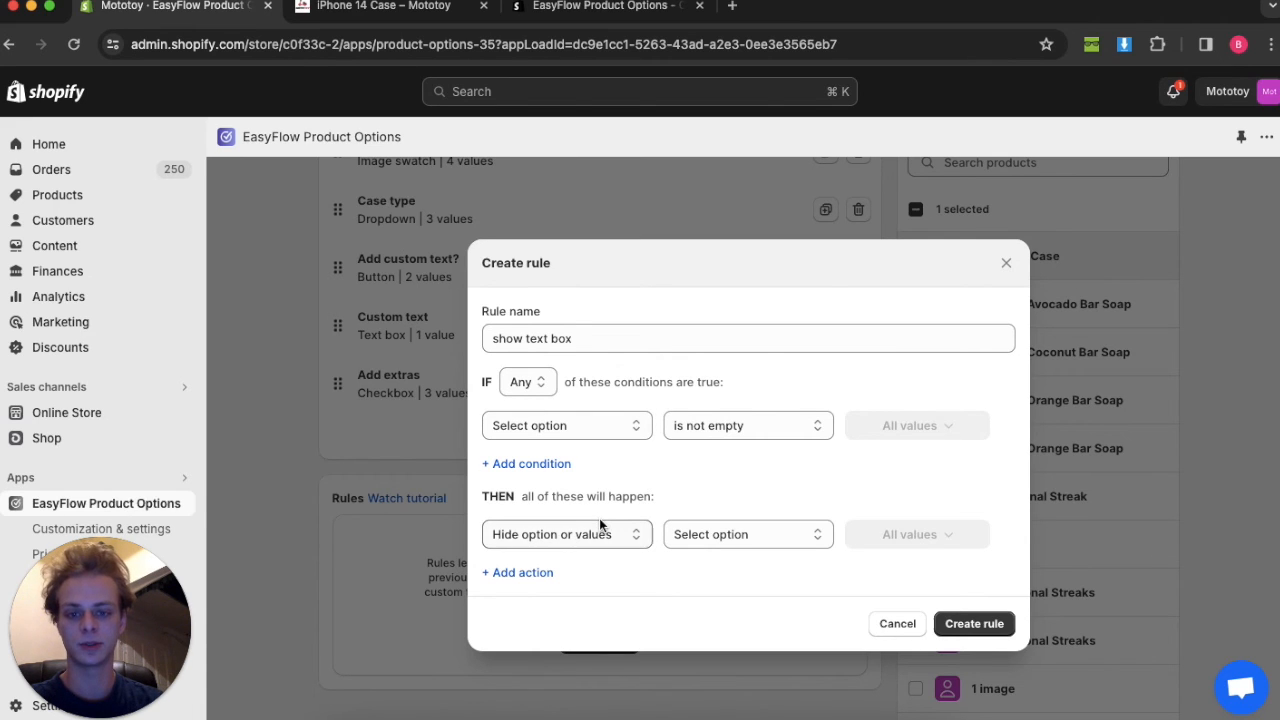
# - Set the rule's condition to Add custom text? is one of Yes
pyautogui.click(607, 425)
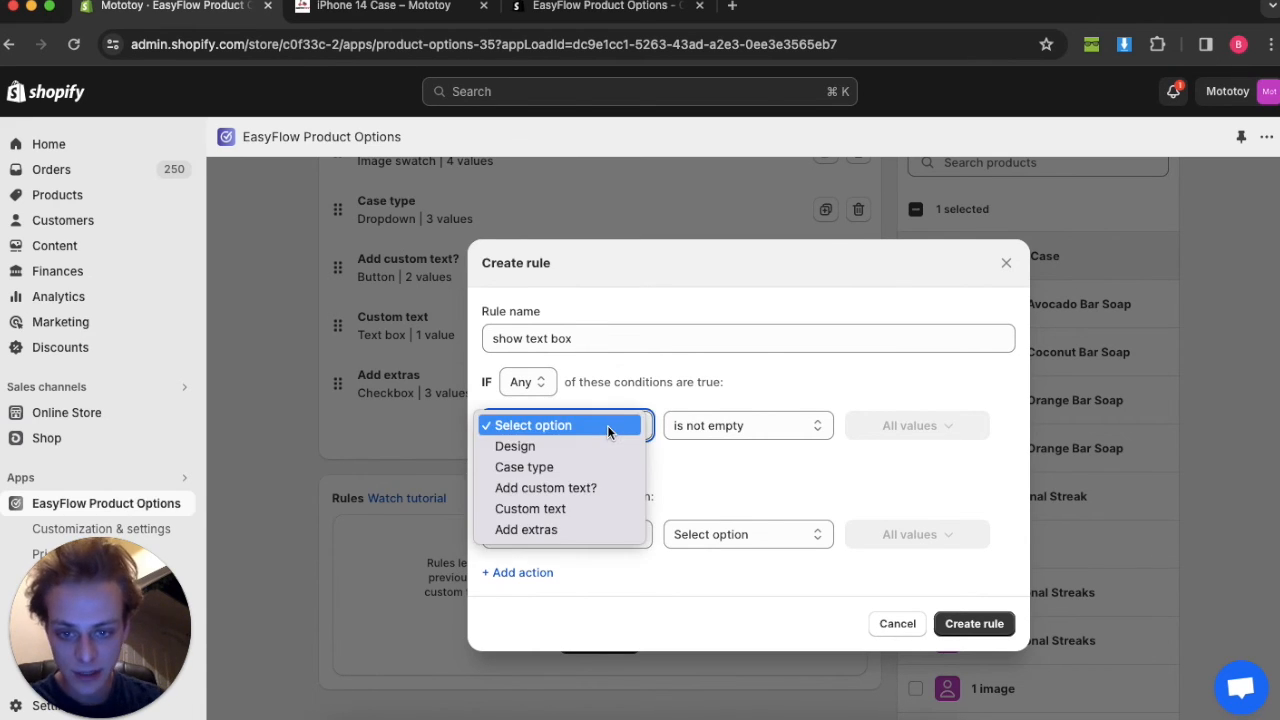
pyautogui.click(578, 489)
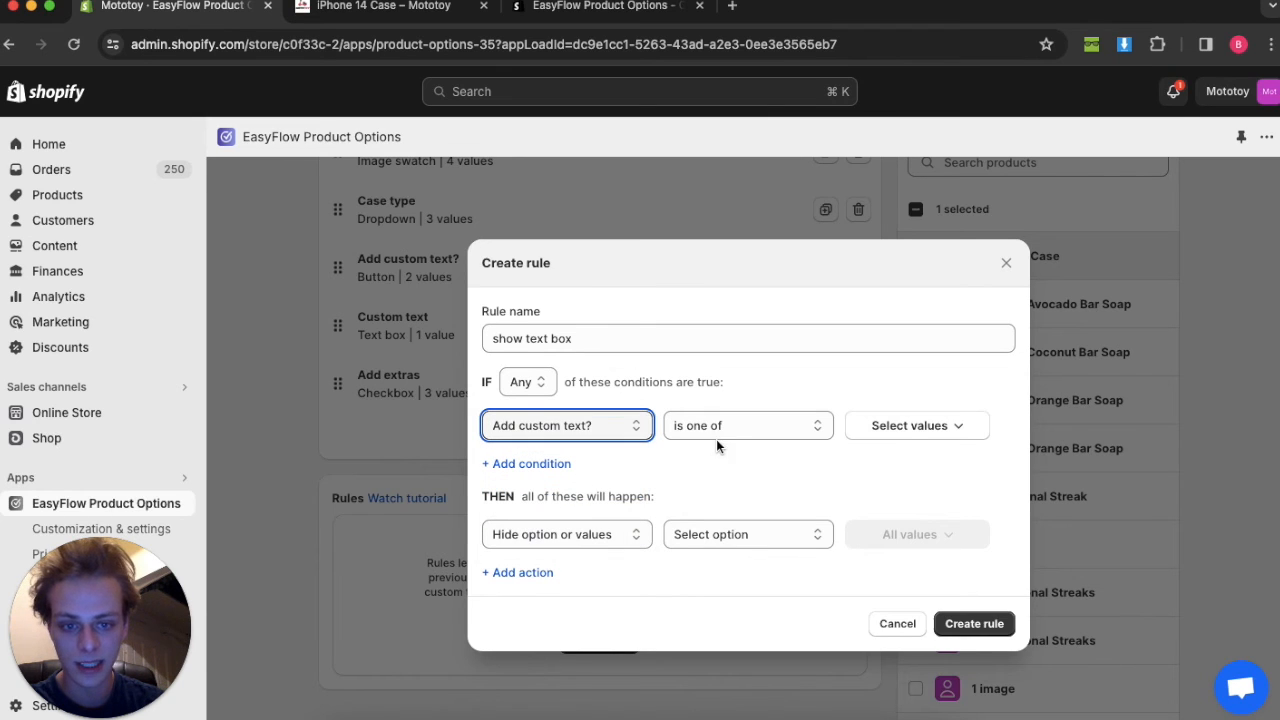
pyautogui.click(962, 422)
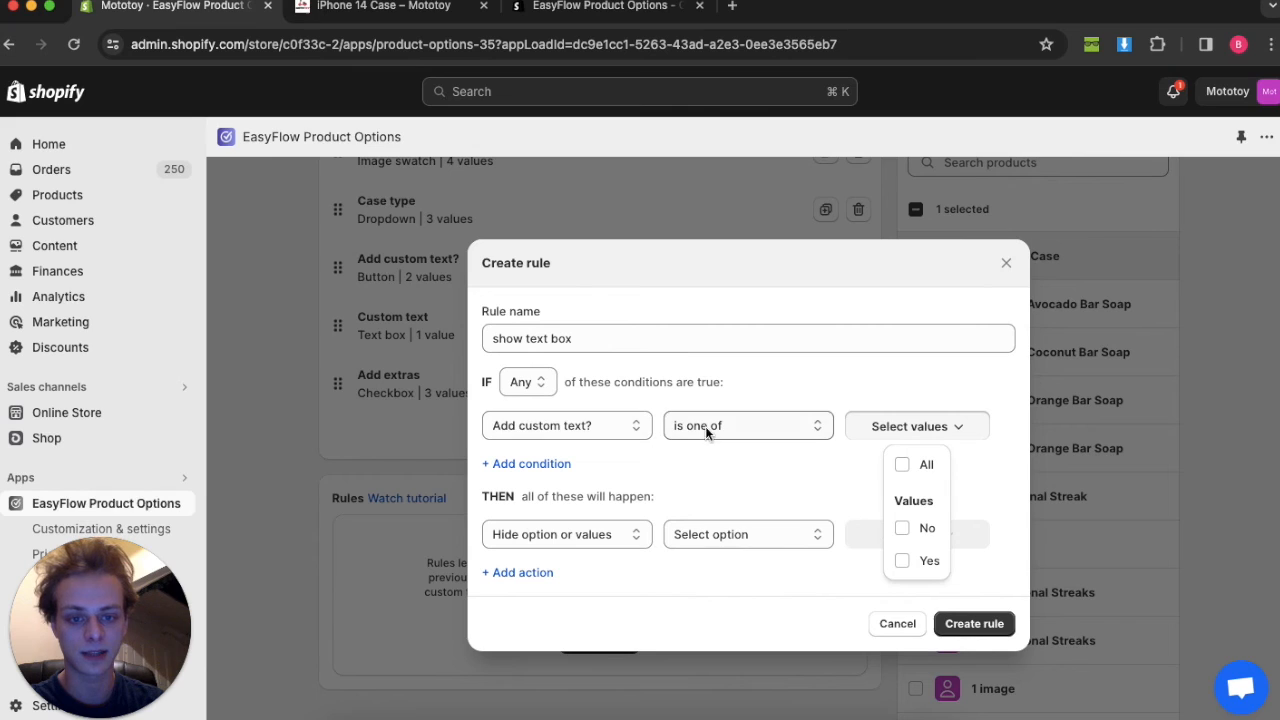
pyautogui.click(904, 562)
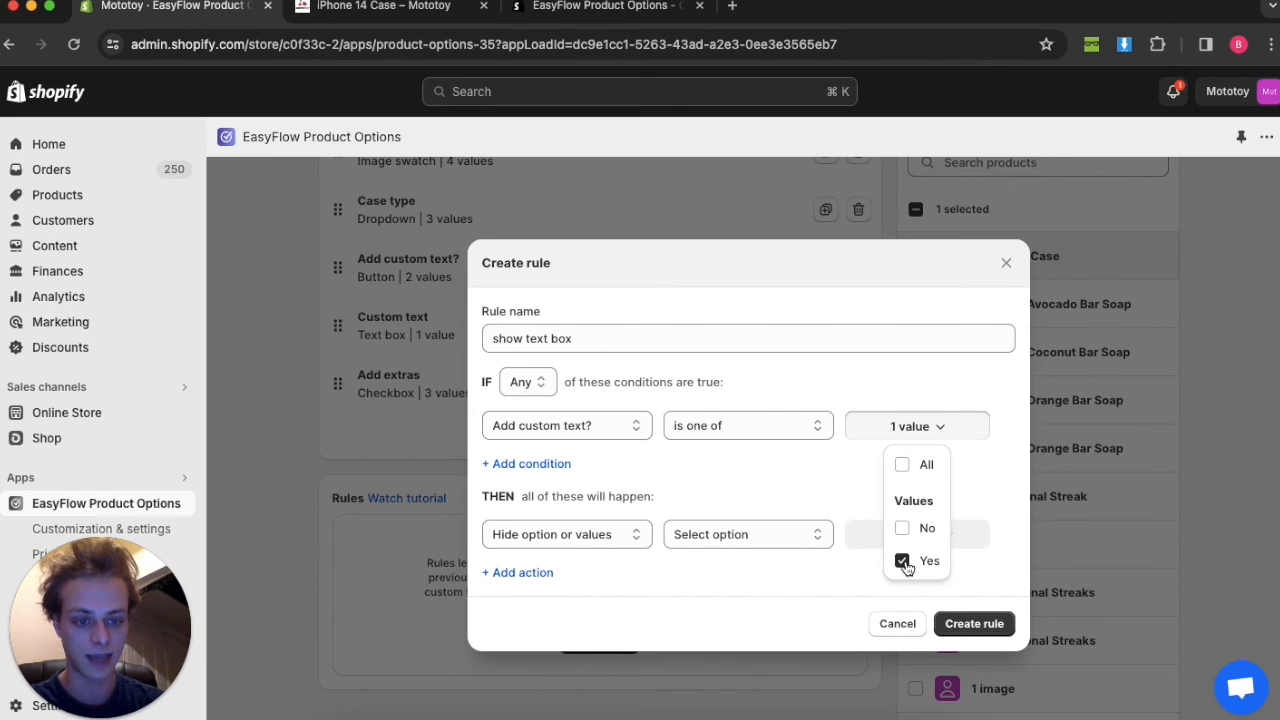
pyautogui.click(837, 456)
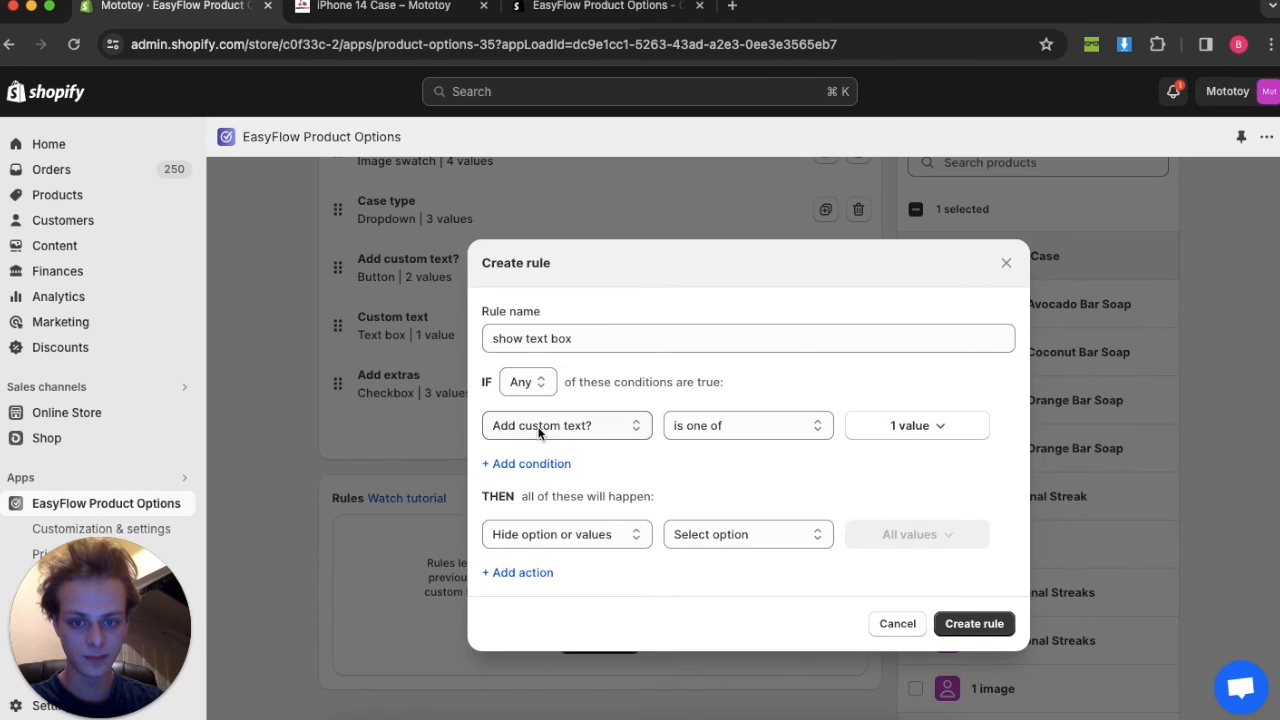
# - Make the rule show the Custom text option, and save the rule with the option set
pyautogui.click(569, 522)
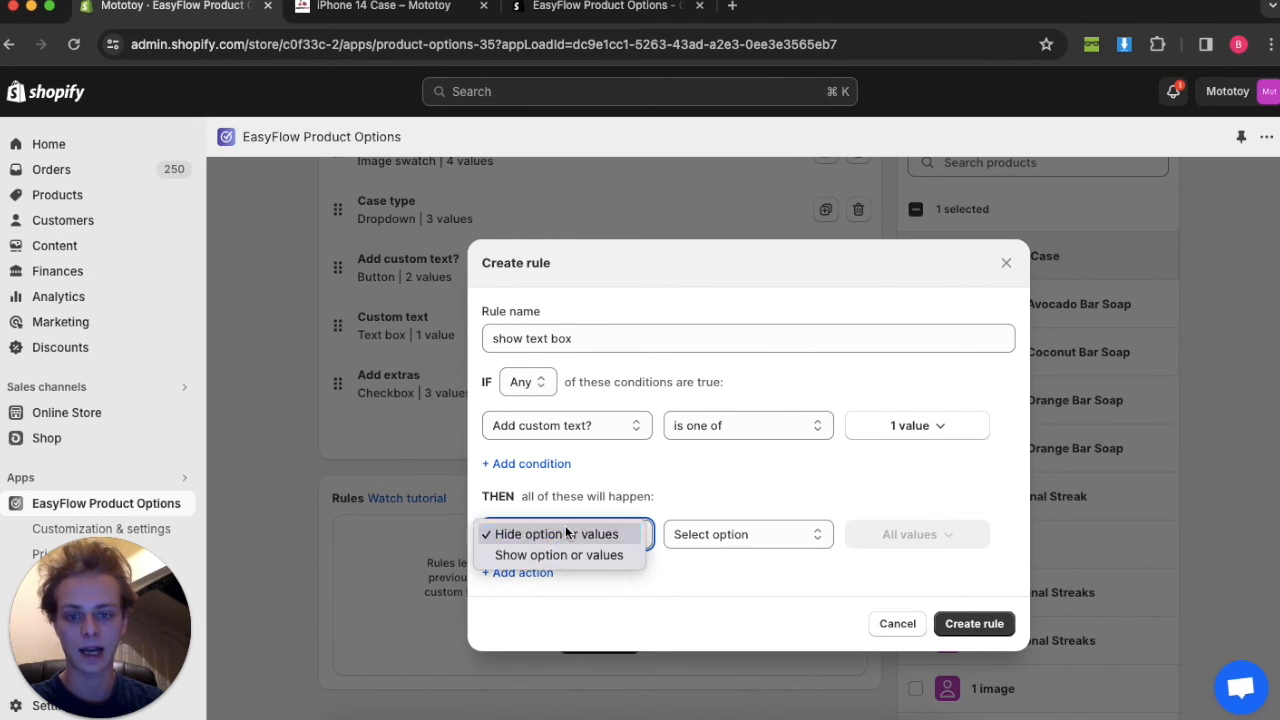
pyautogui.click(555, 554)
pyautogui.click(713, 534)
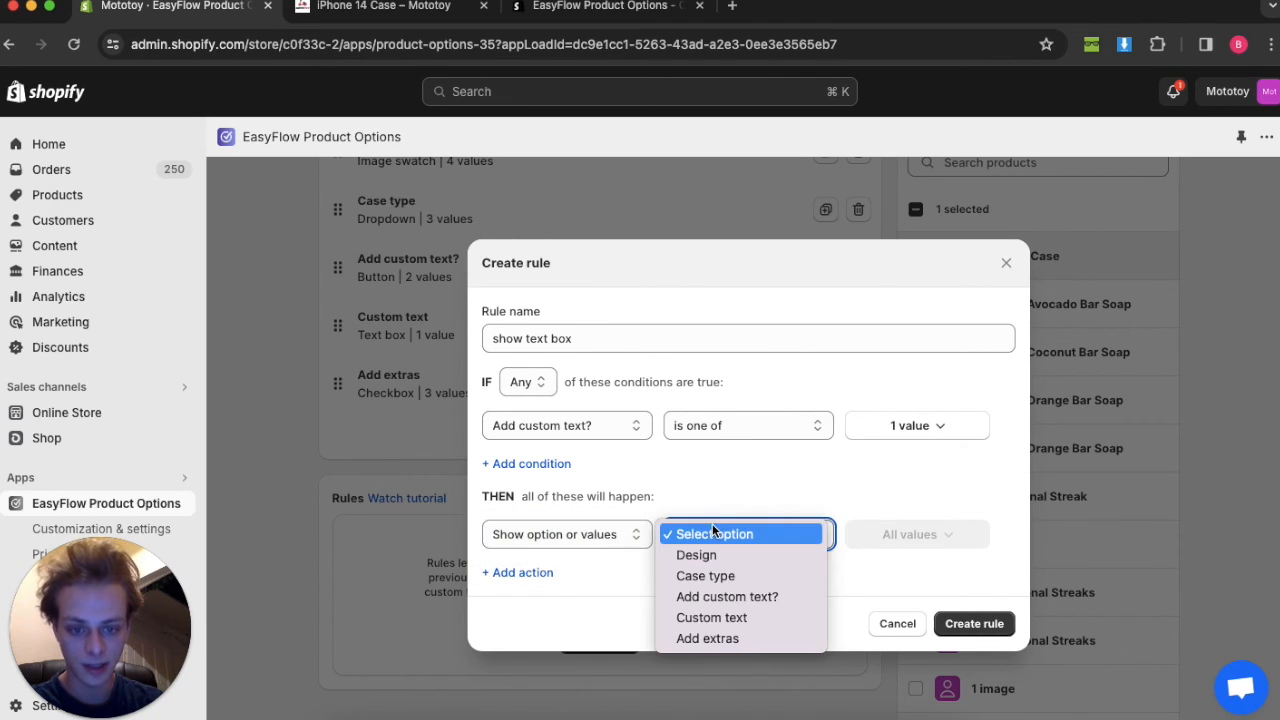
pyautogui.click(716, 614)
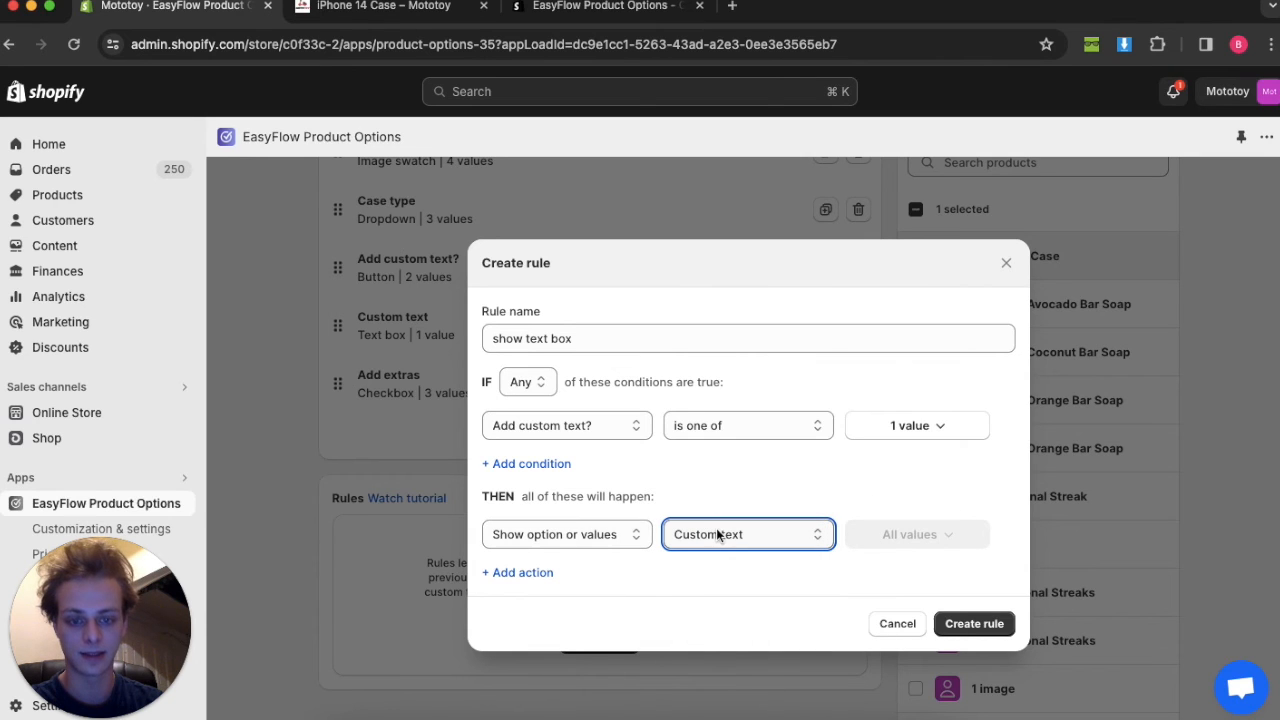
pyautogui.click(996, 625)
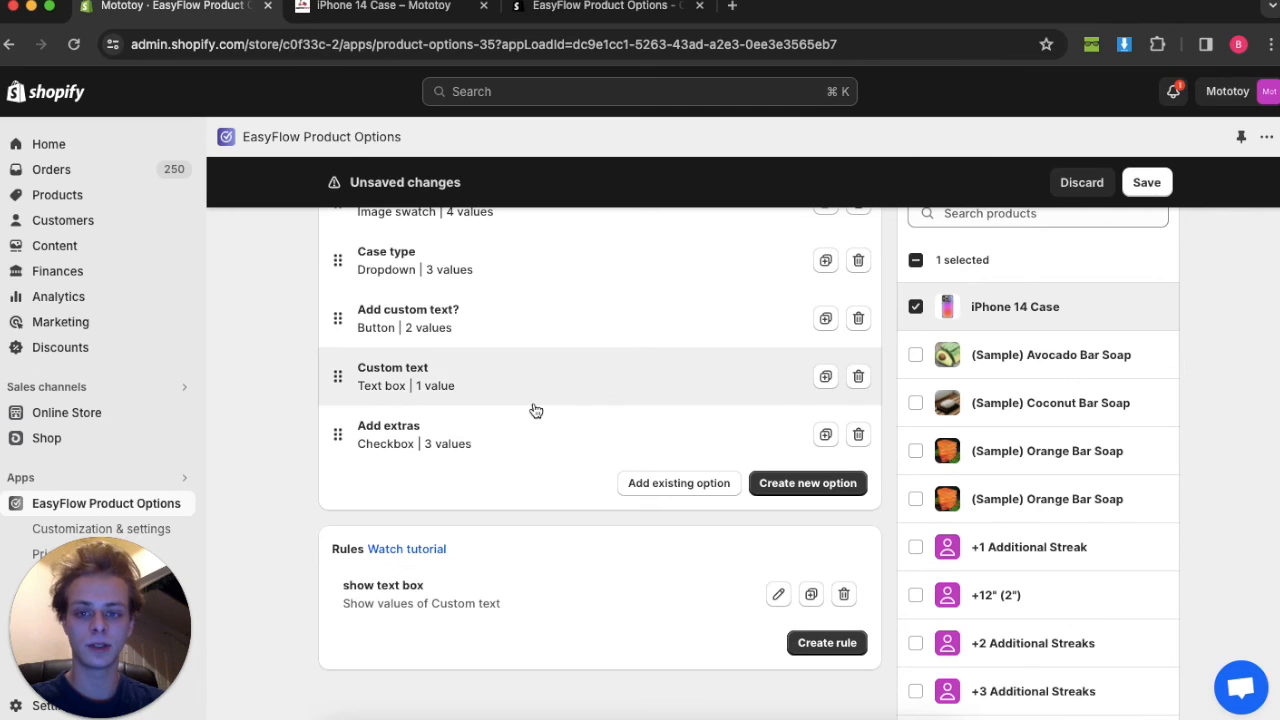
pyautogui.scroll(3, 536, 410)
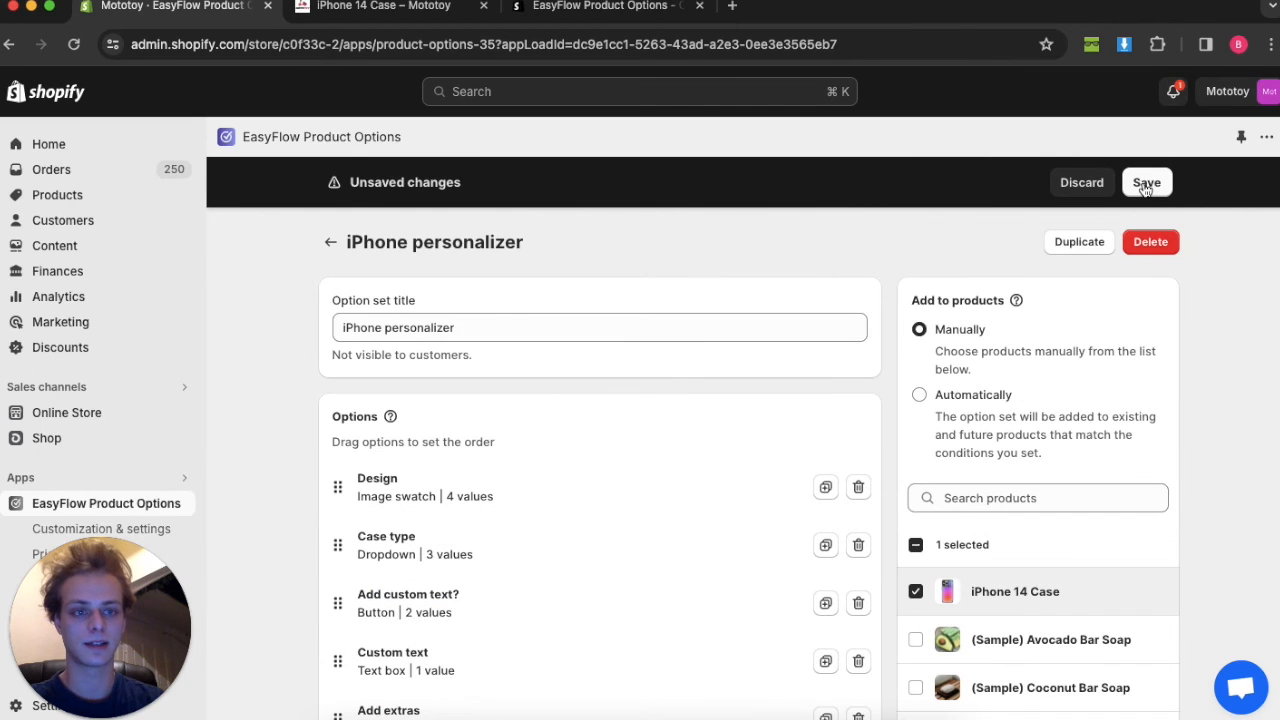
pyautogui.click(1146, 184)
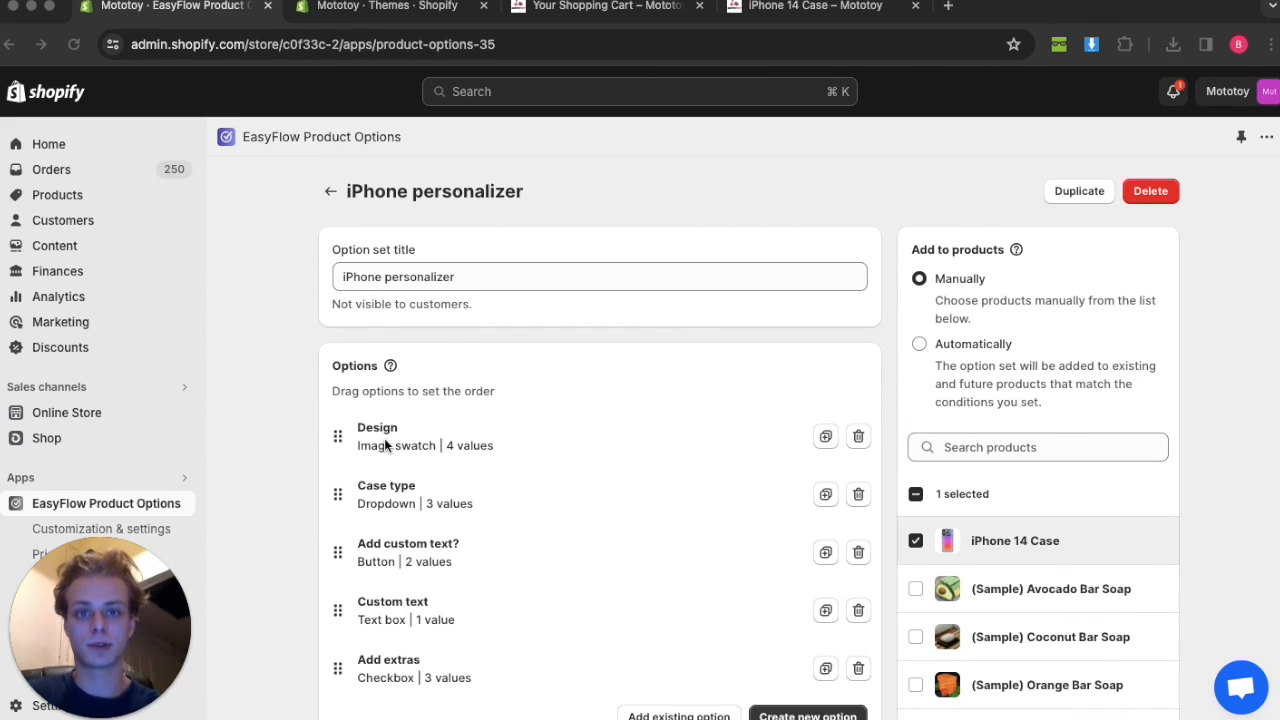
# - Open the Dawn theme in the theme editor on the Default product template
pyautogui.click(289, 405)
pyautogui.click(97, 418)
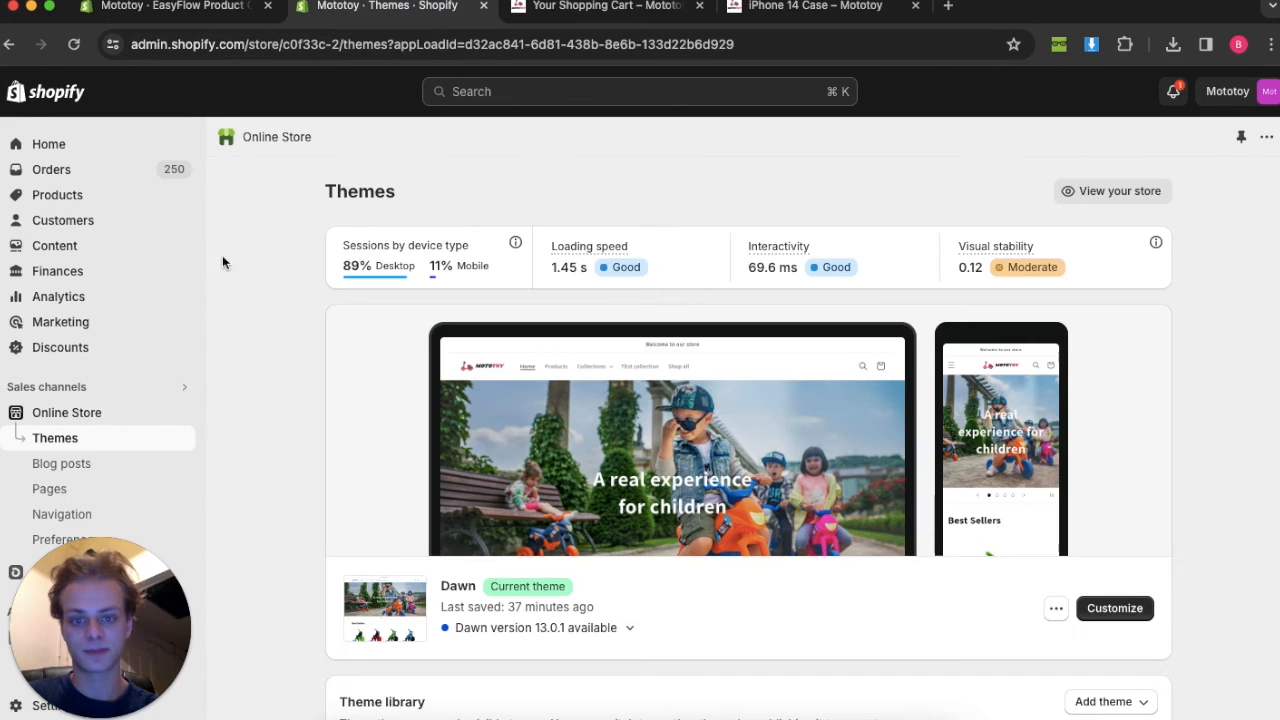
pyautogui.click(1123, 610)
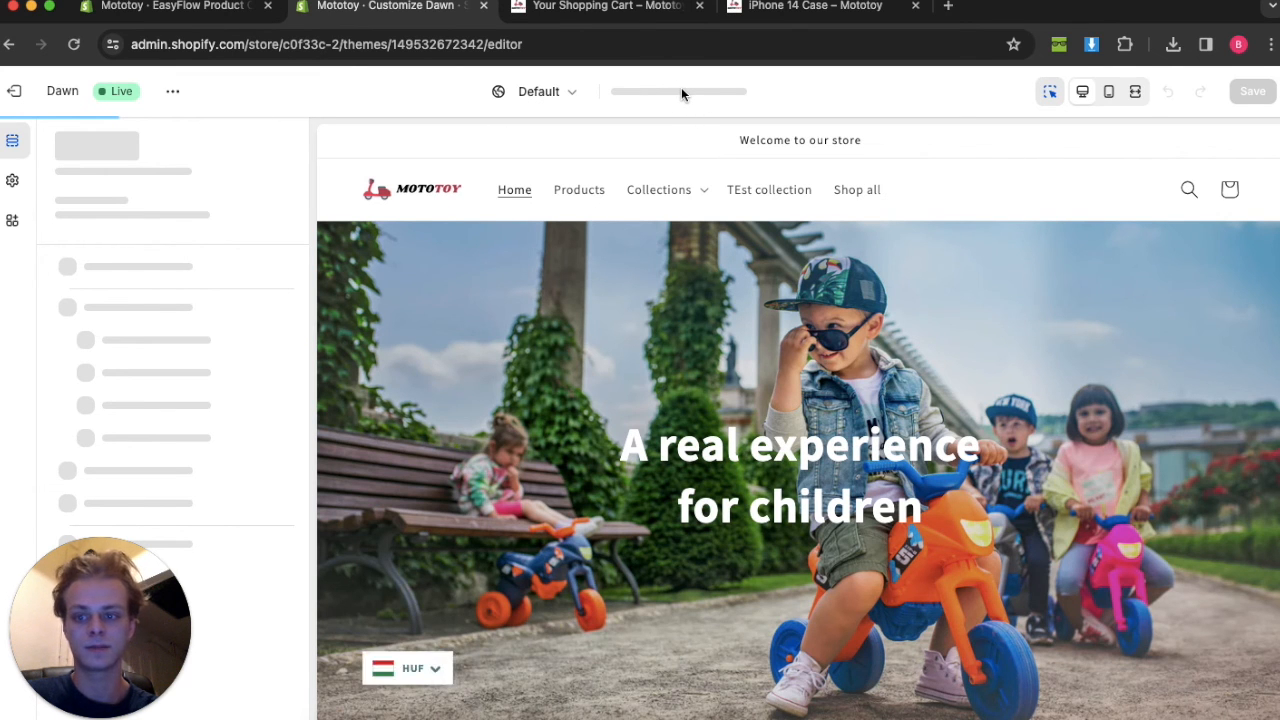
pyautogui.click(683, 93)
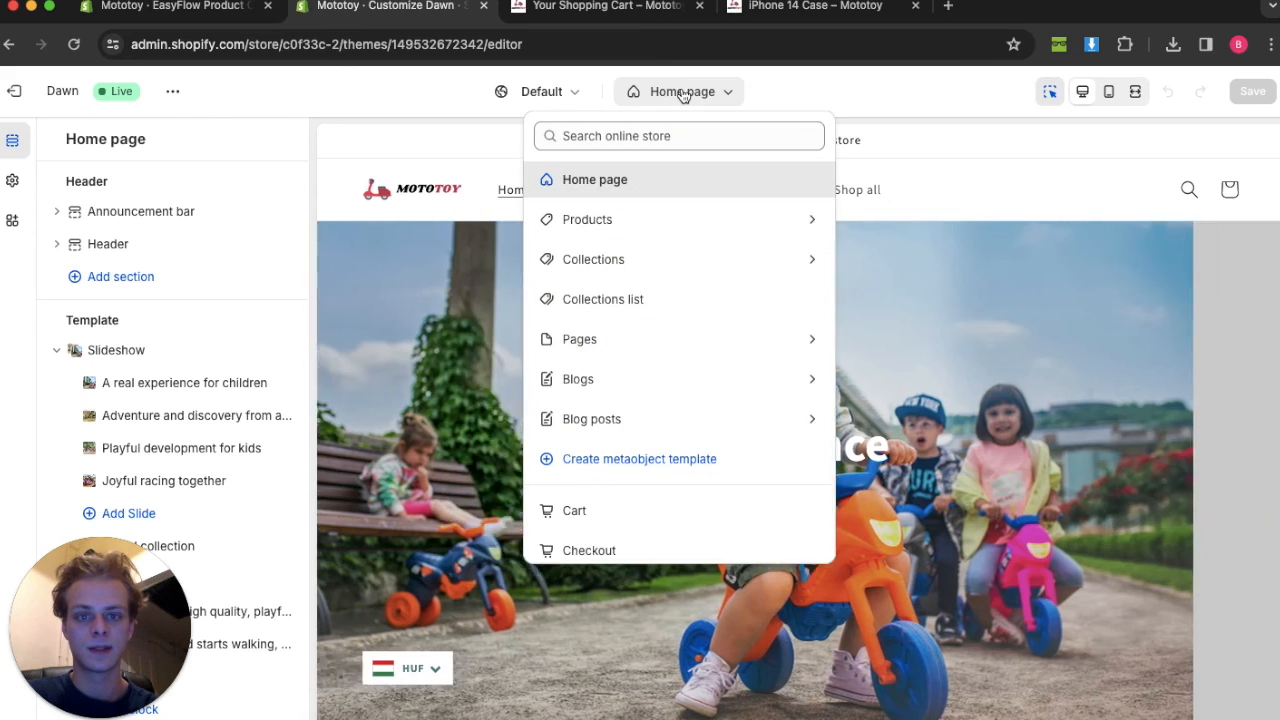
pyautogui.click(589, 226)
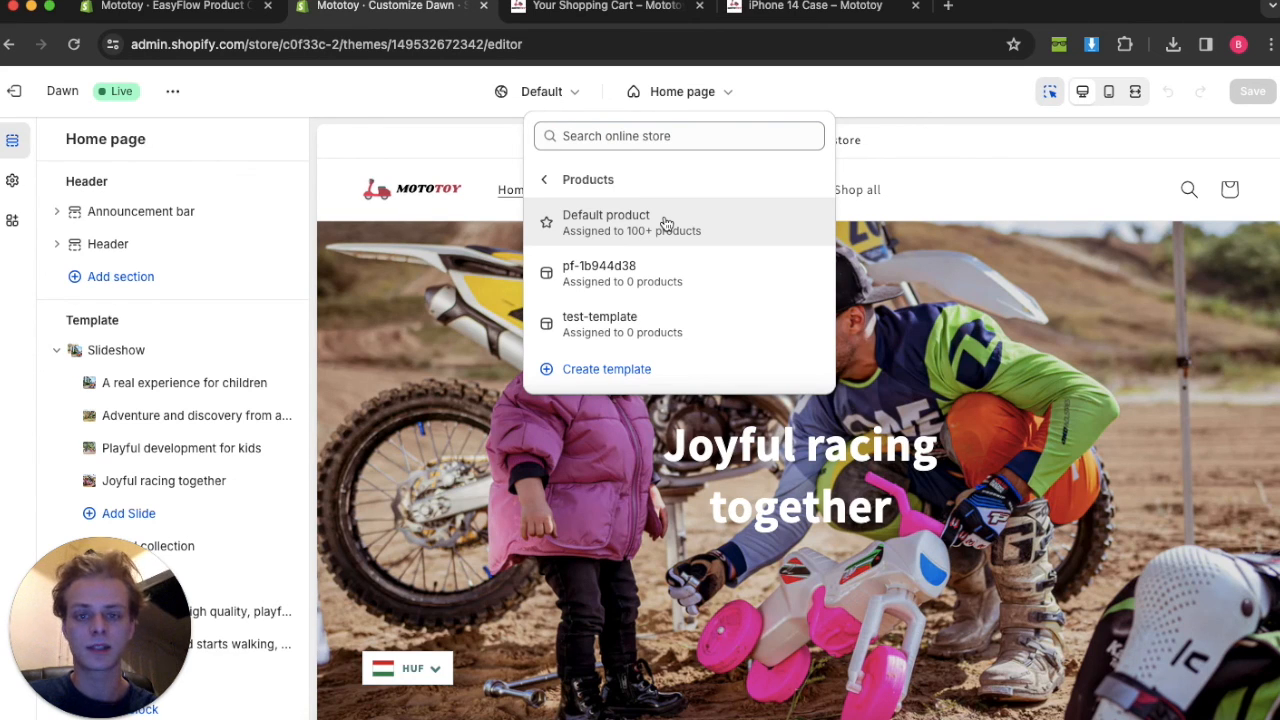
pyautogui.click(666, 222)
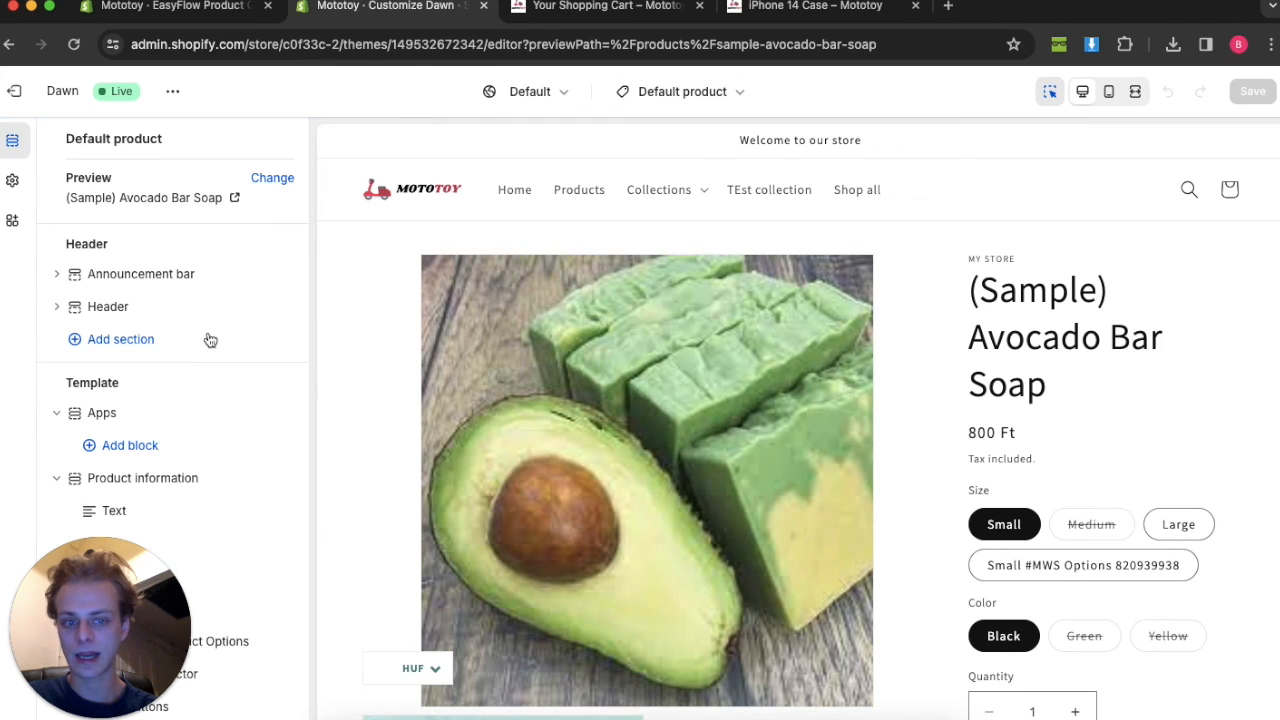
# - Remove the EasyFlow Product Options block from the Product information section
pyautogui.scroll(-4, 194, 432)
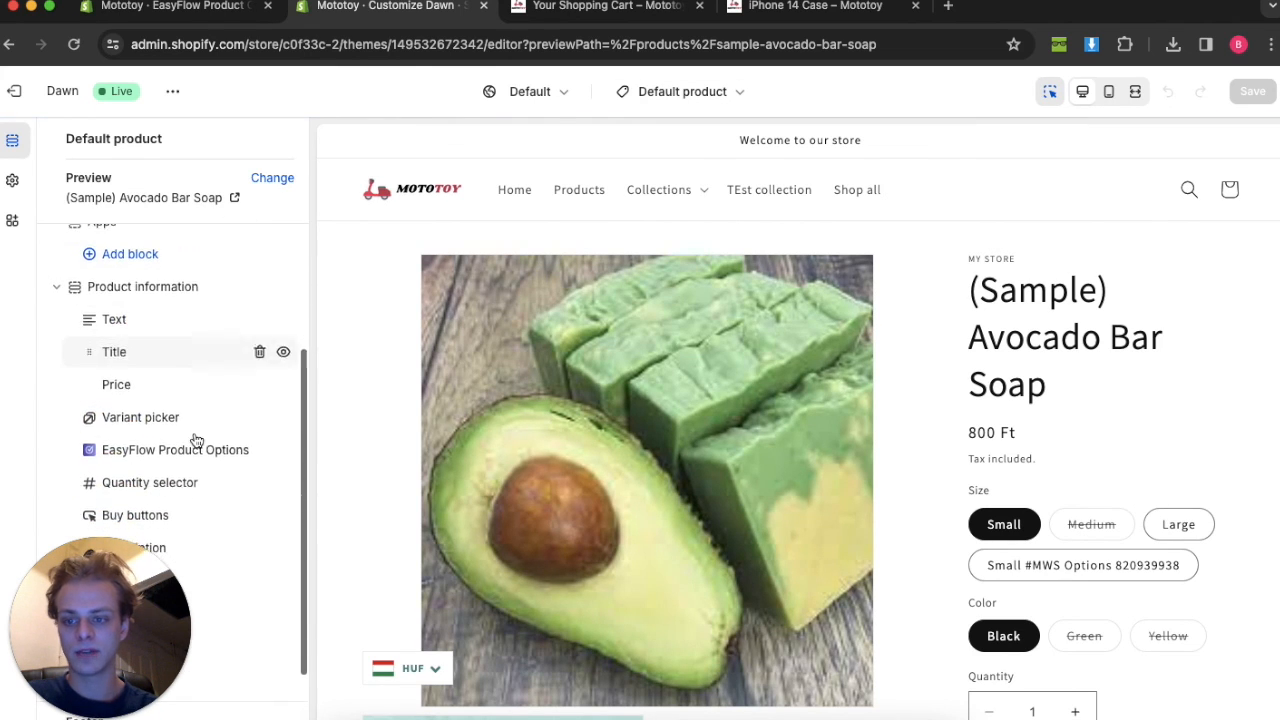
pyautogui.moveTo(257, 449); pyautogui.dragTo(258, 446)
pyautogui.click(259, 446)
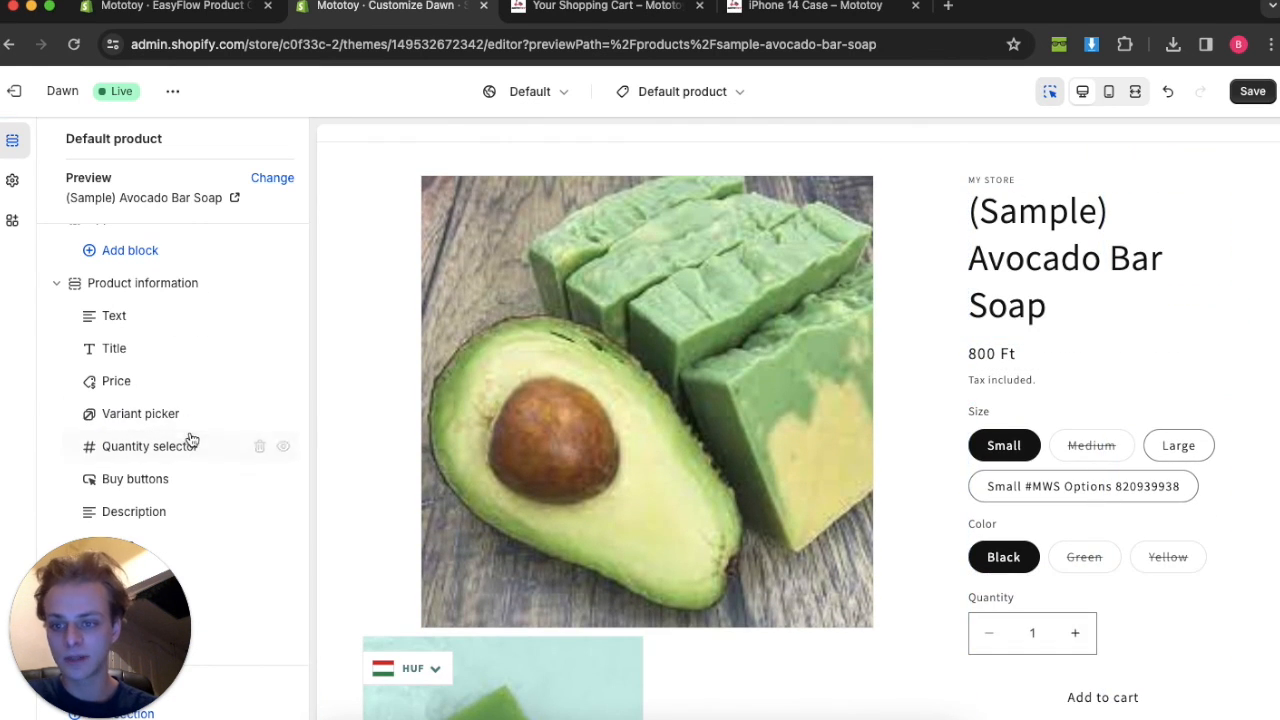
# - Add the EasyFlow Product Options app block between the Variant picker and Quantity selector
pyautogui.click(189, 428)
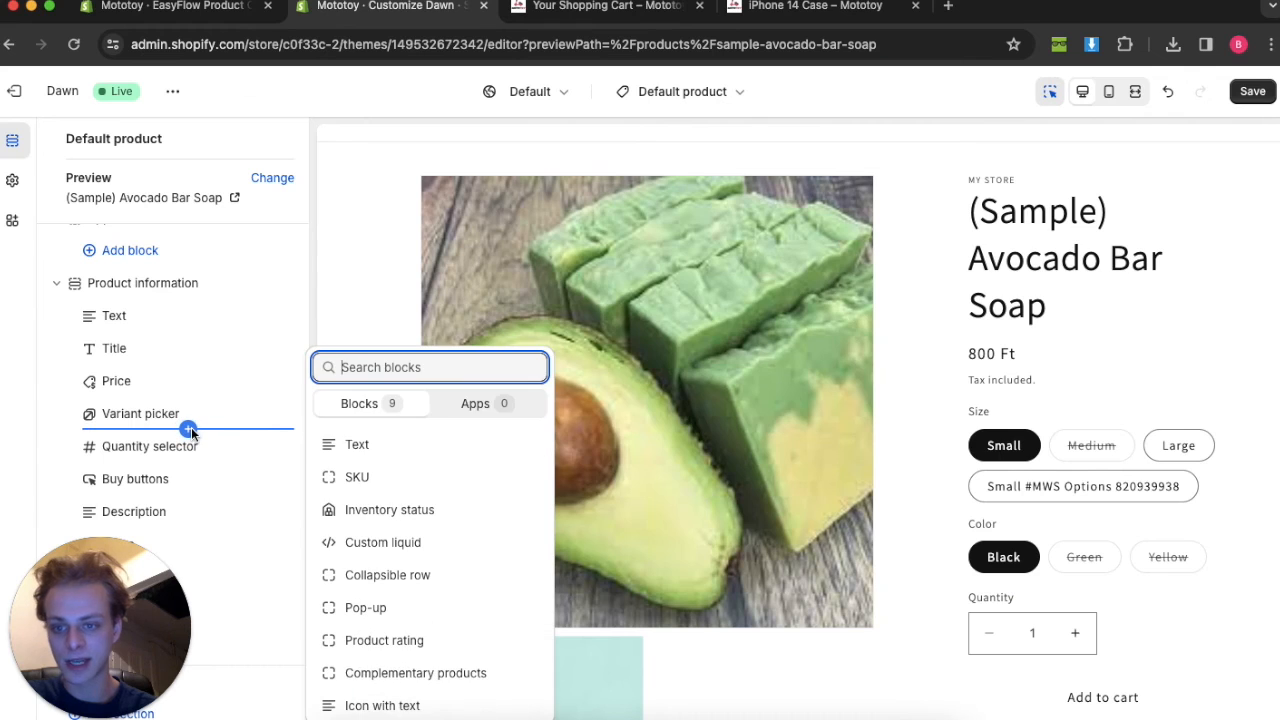
pyautogui.click(475, 404)
pyautogui.click(364, 334)
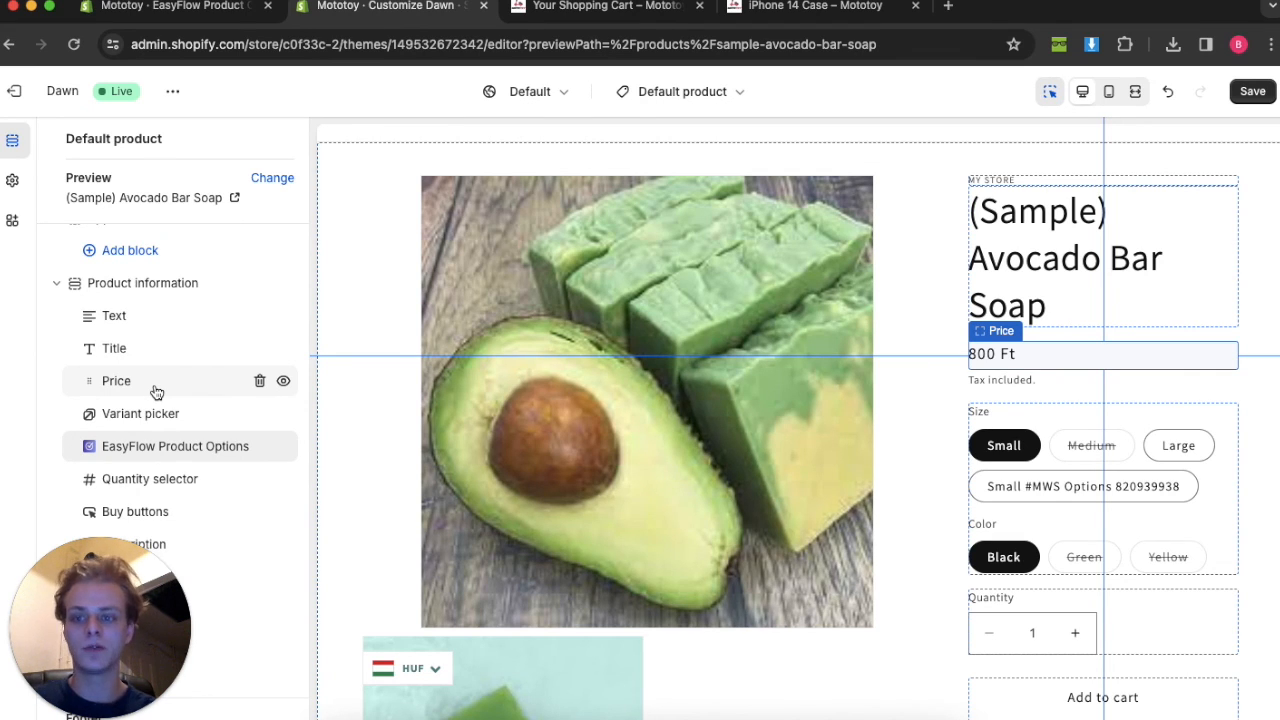
# - Check that the EasyFlow Product Options app embed is enabled and save the theme
pyautogui.moveTo(137, 457)
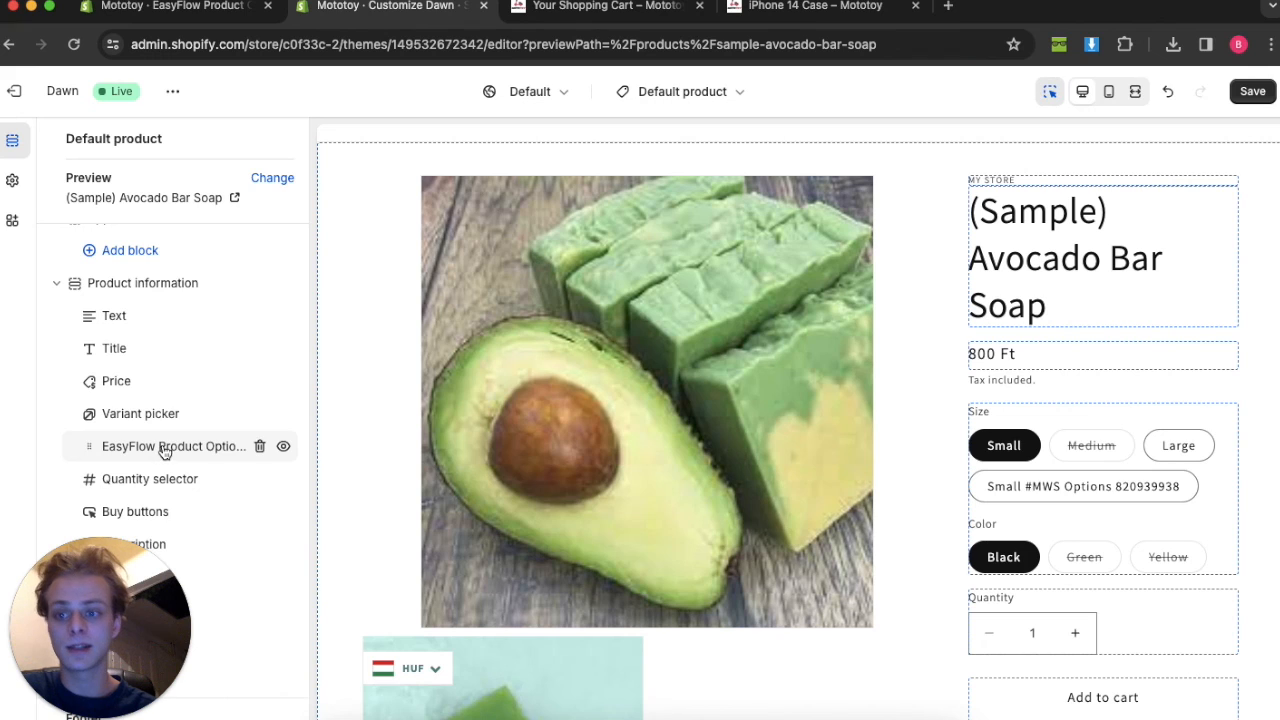
pyautogui.click(11, 222)
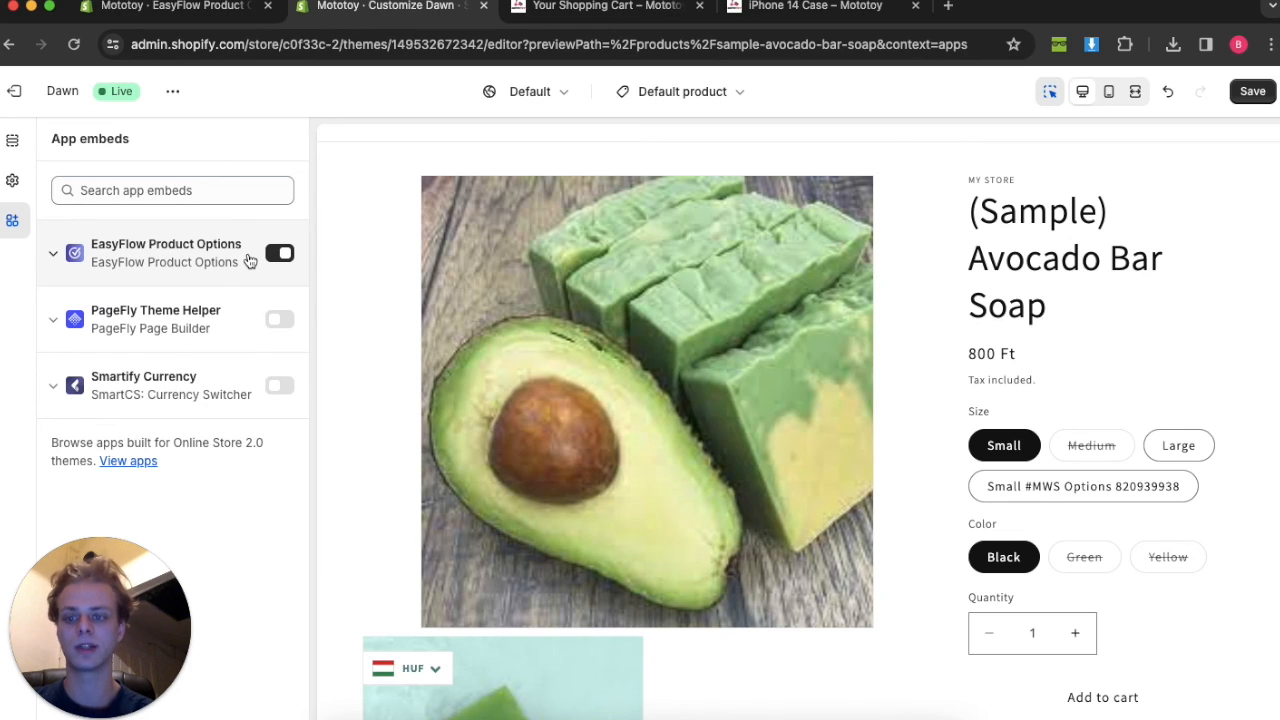
pyautogui.click(1258, 91)
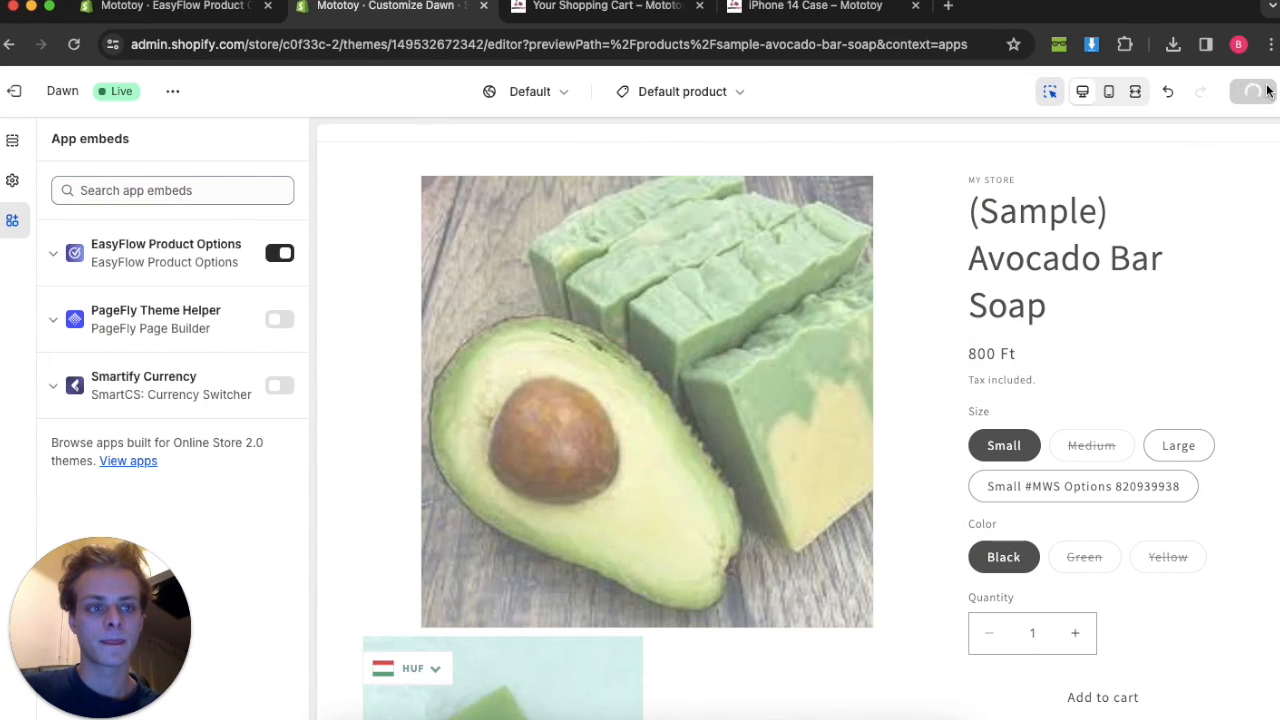